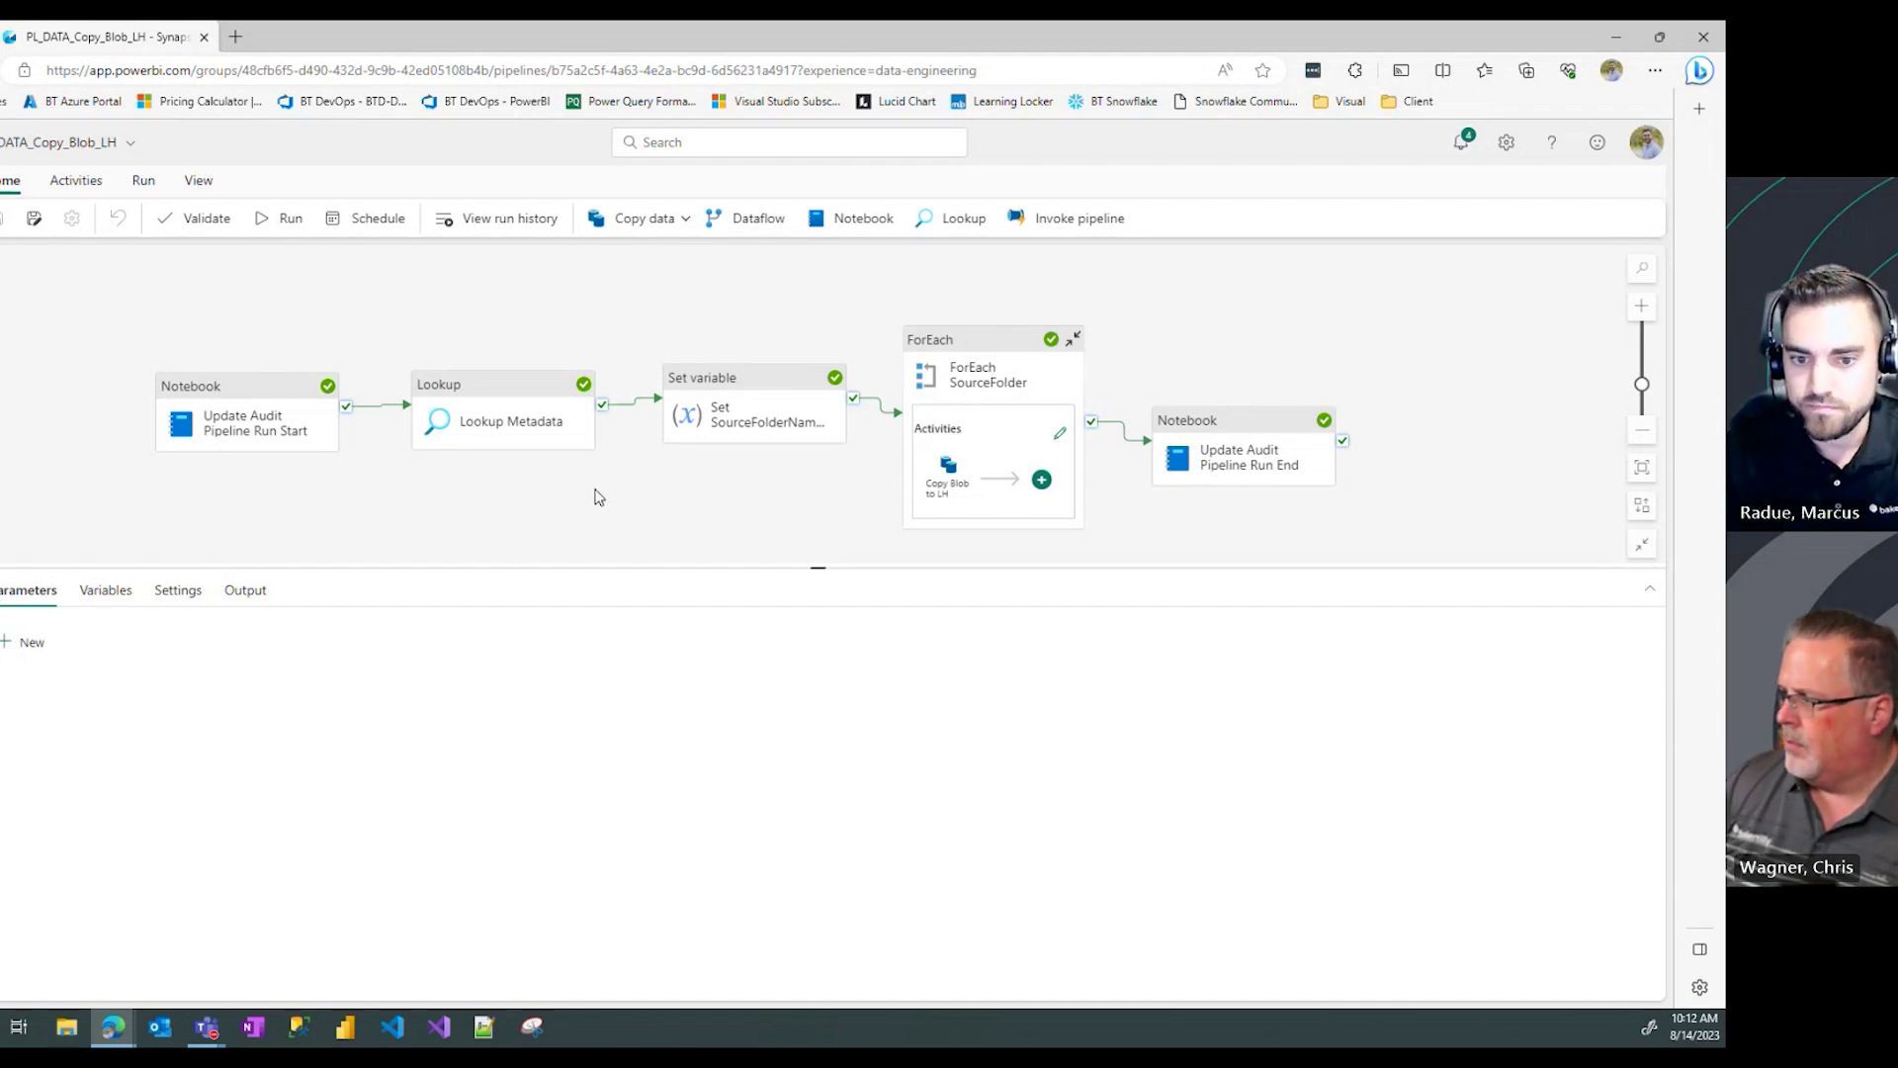
Step: Jump from the PL_DATA_Copy_Blob_LH pipeline to the demolakehouse lakehouse using the top breadcrumb
click(2, 641)
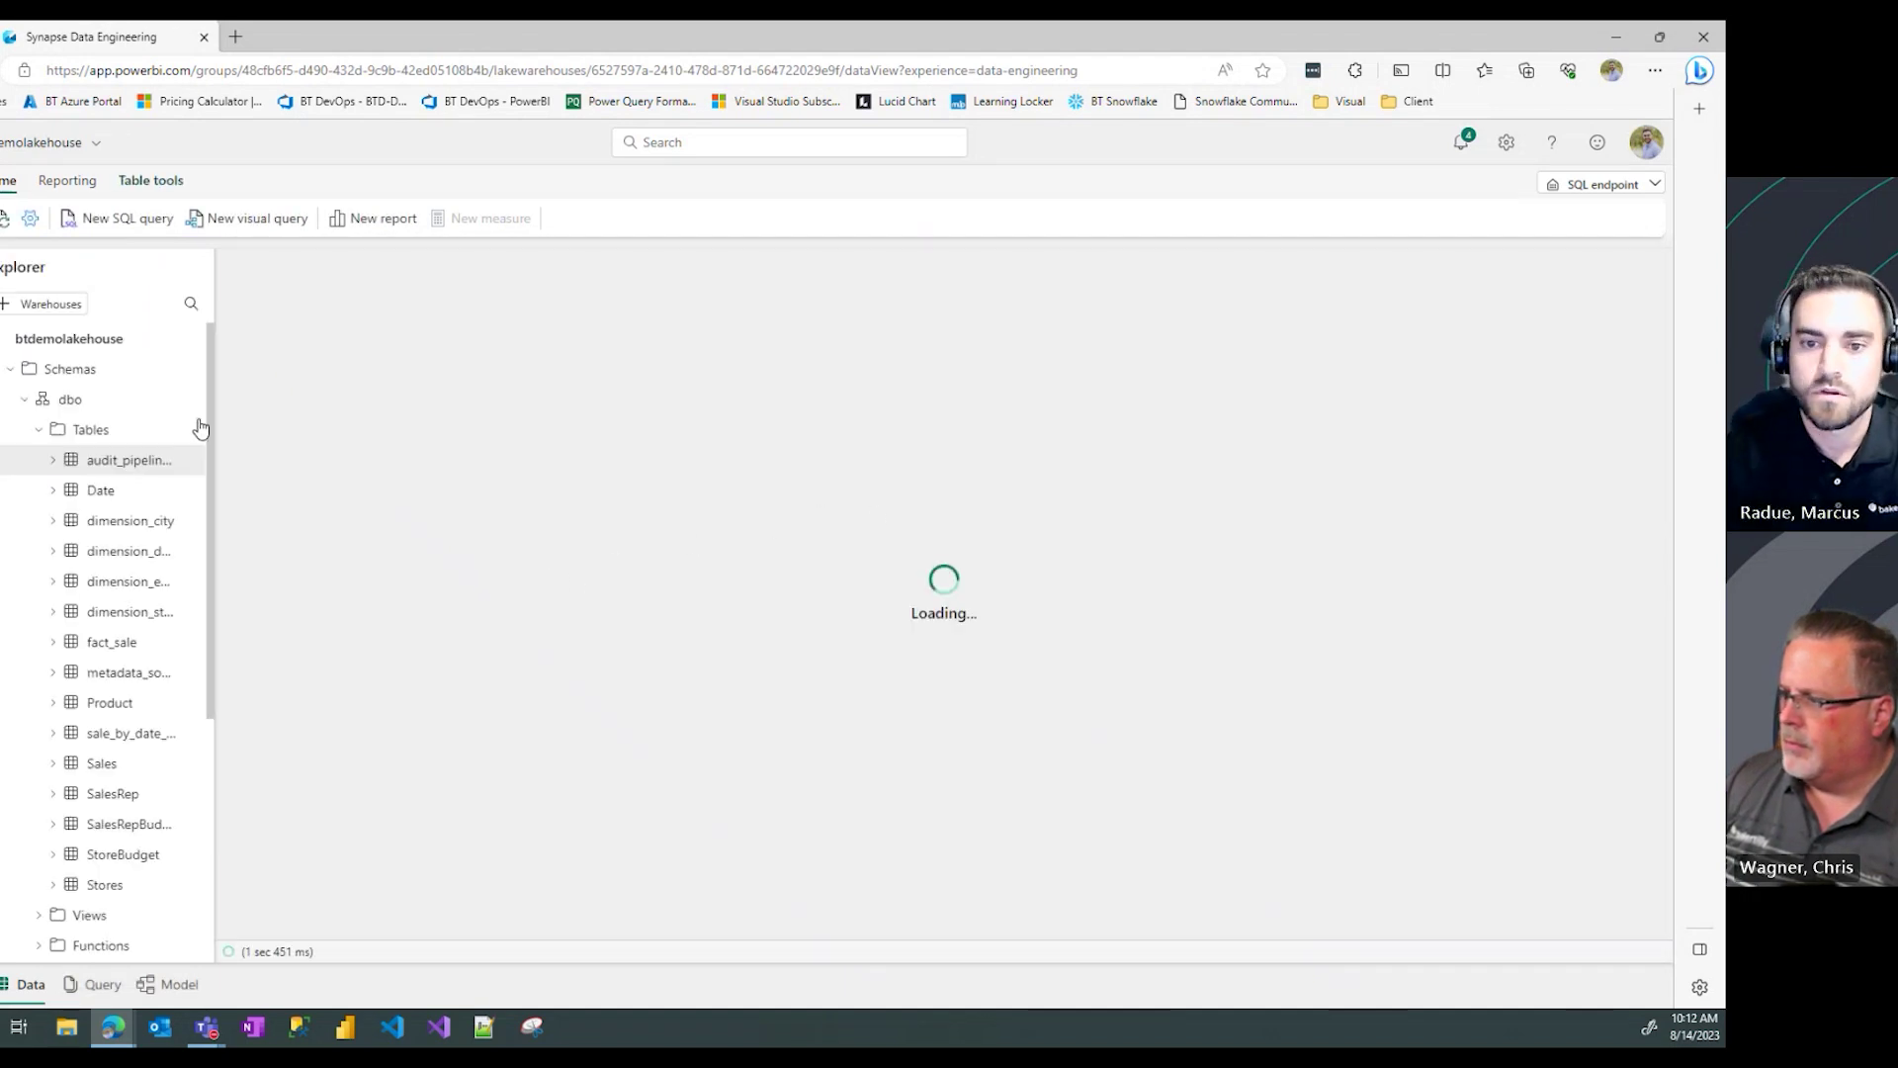
Step: Preview the metadata table's seven file rows, sorted ascending by the batch column
scroll(104, 622, down, 3)
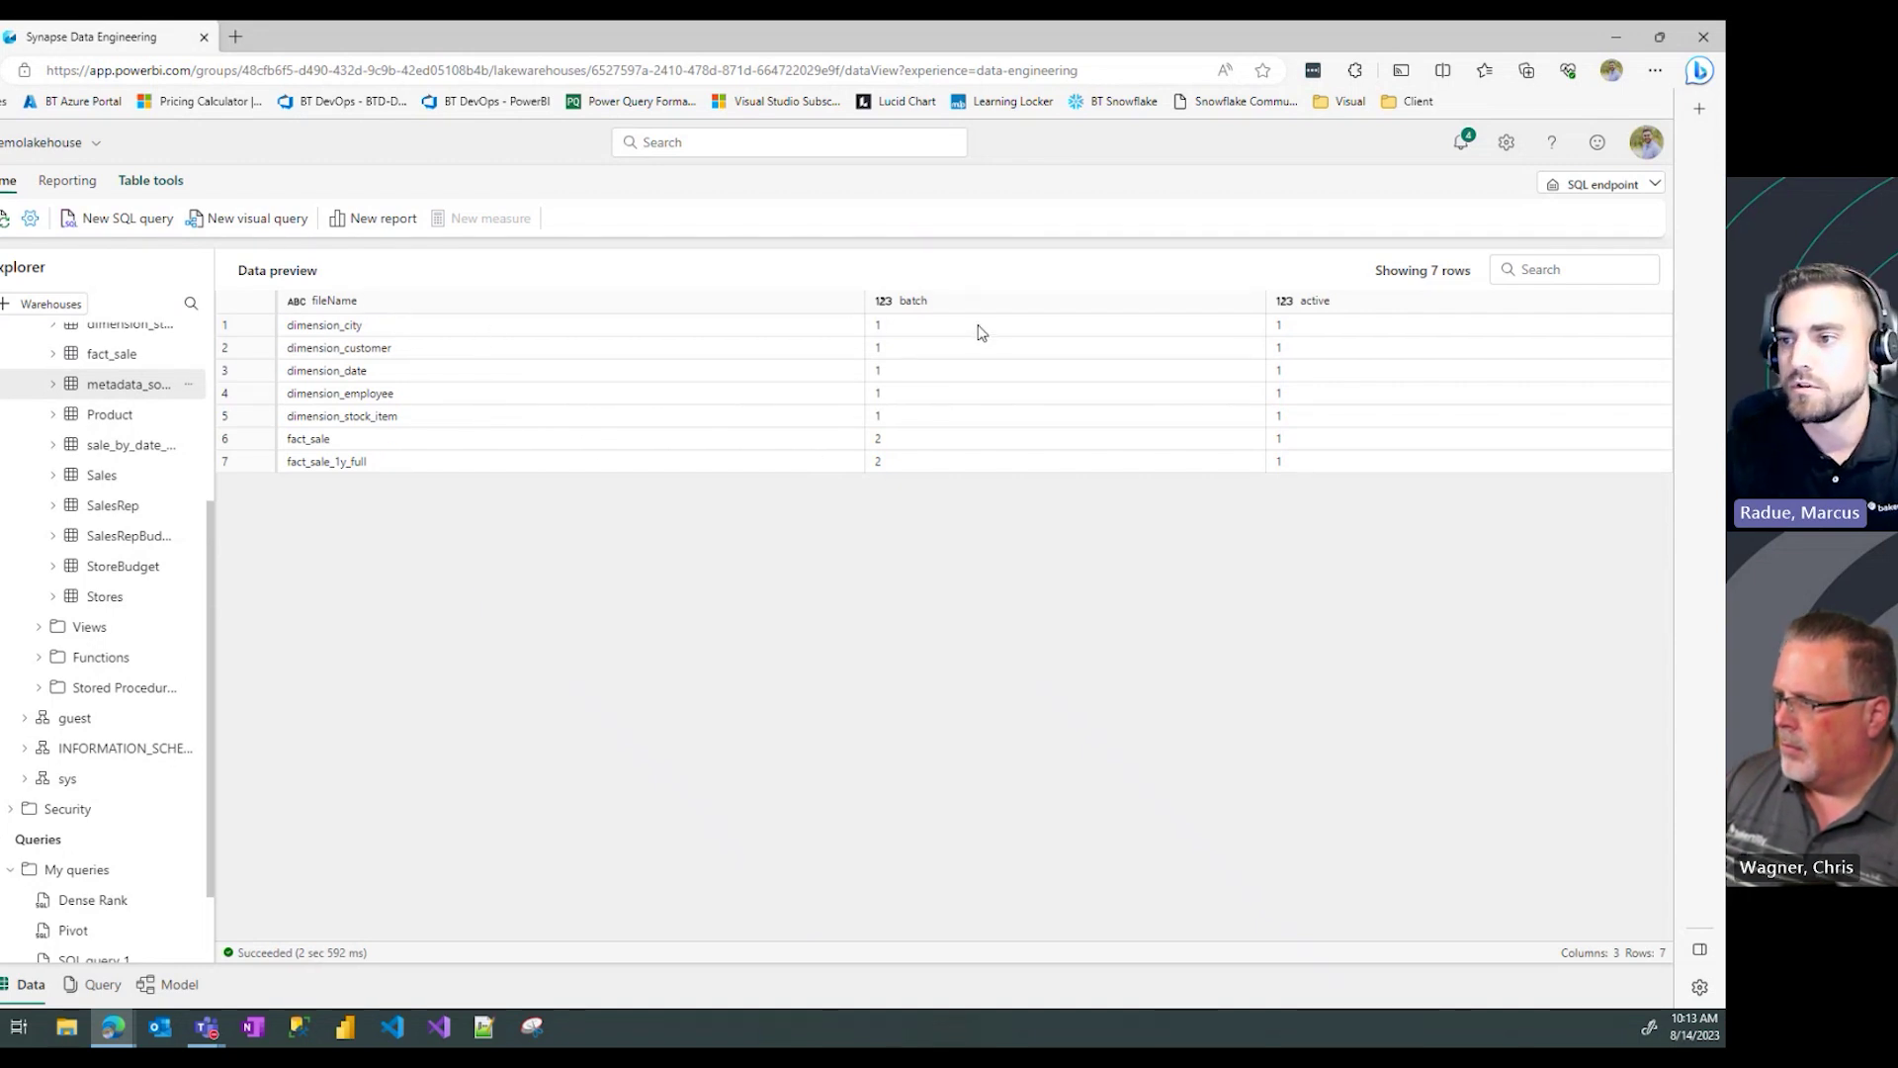
click(910, 301)
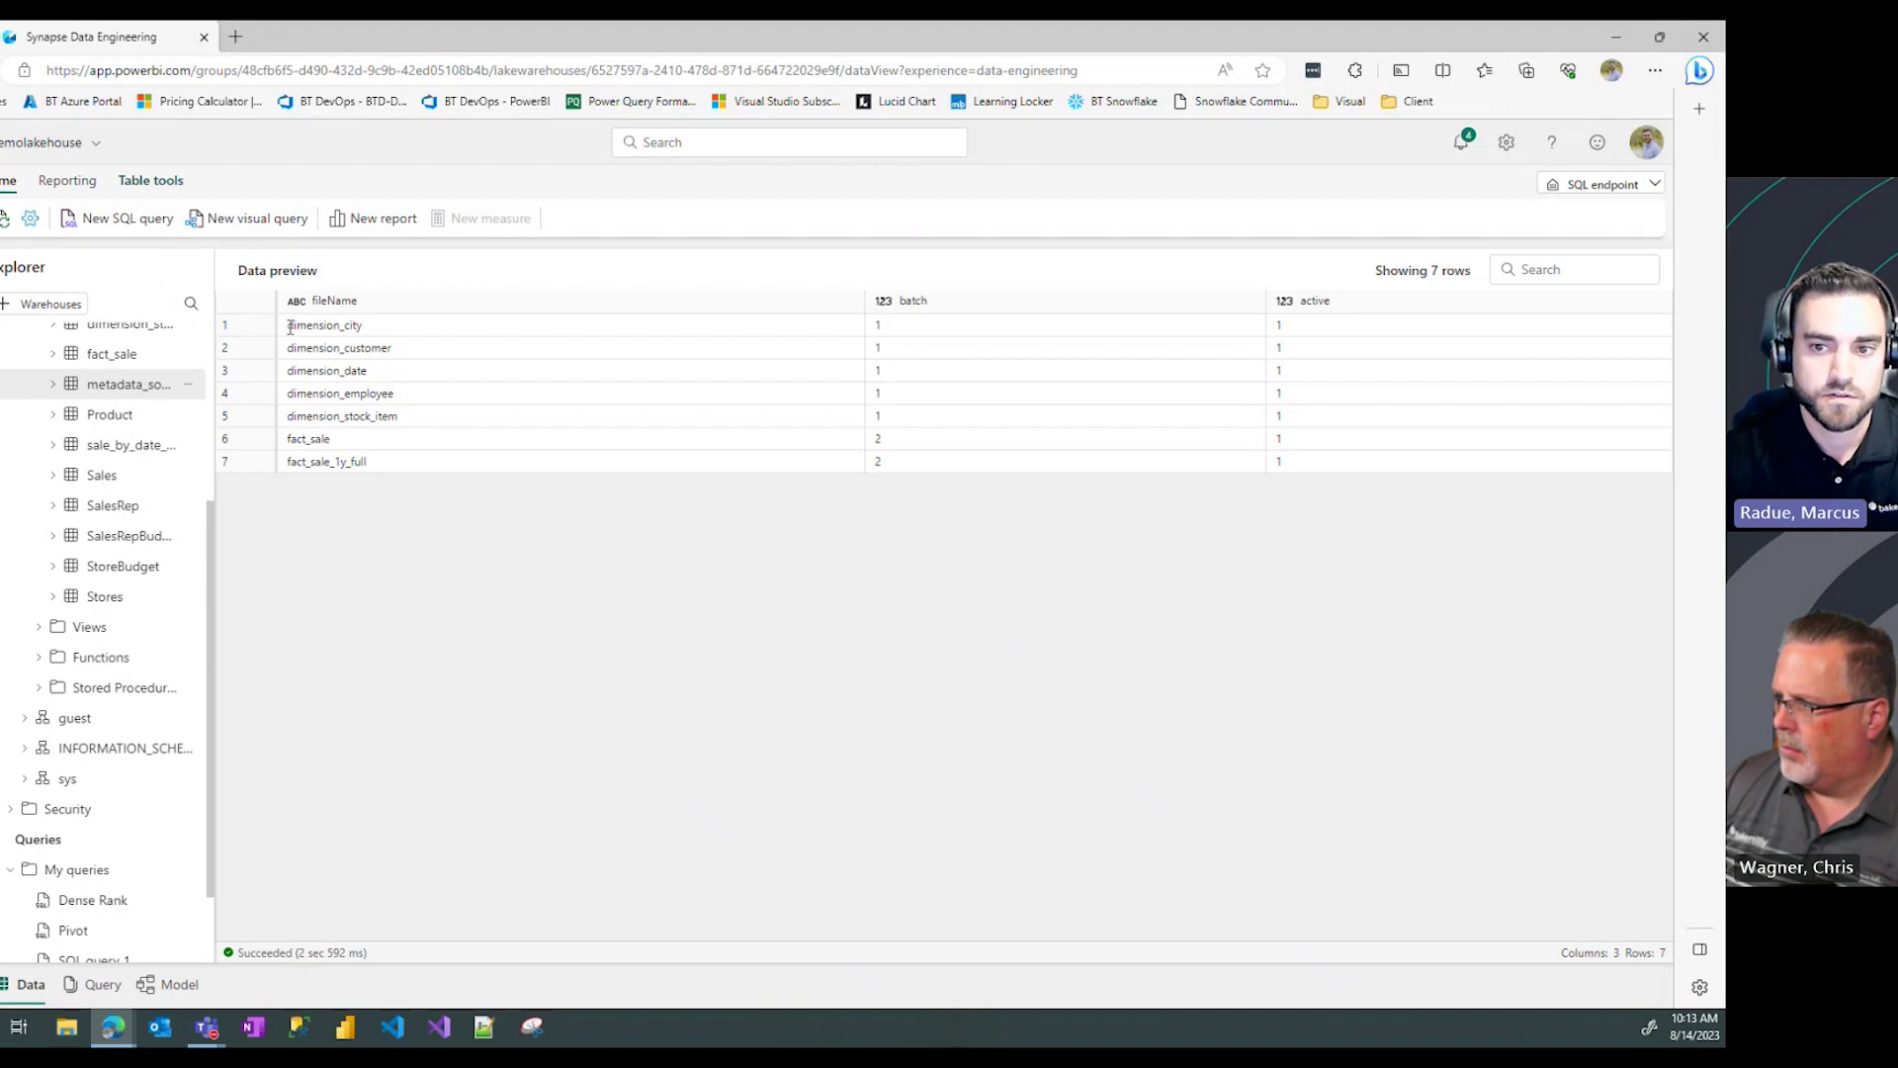
double_click(287, 327)
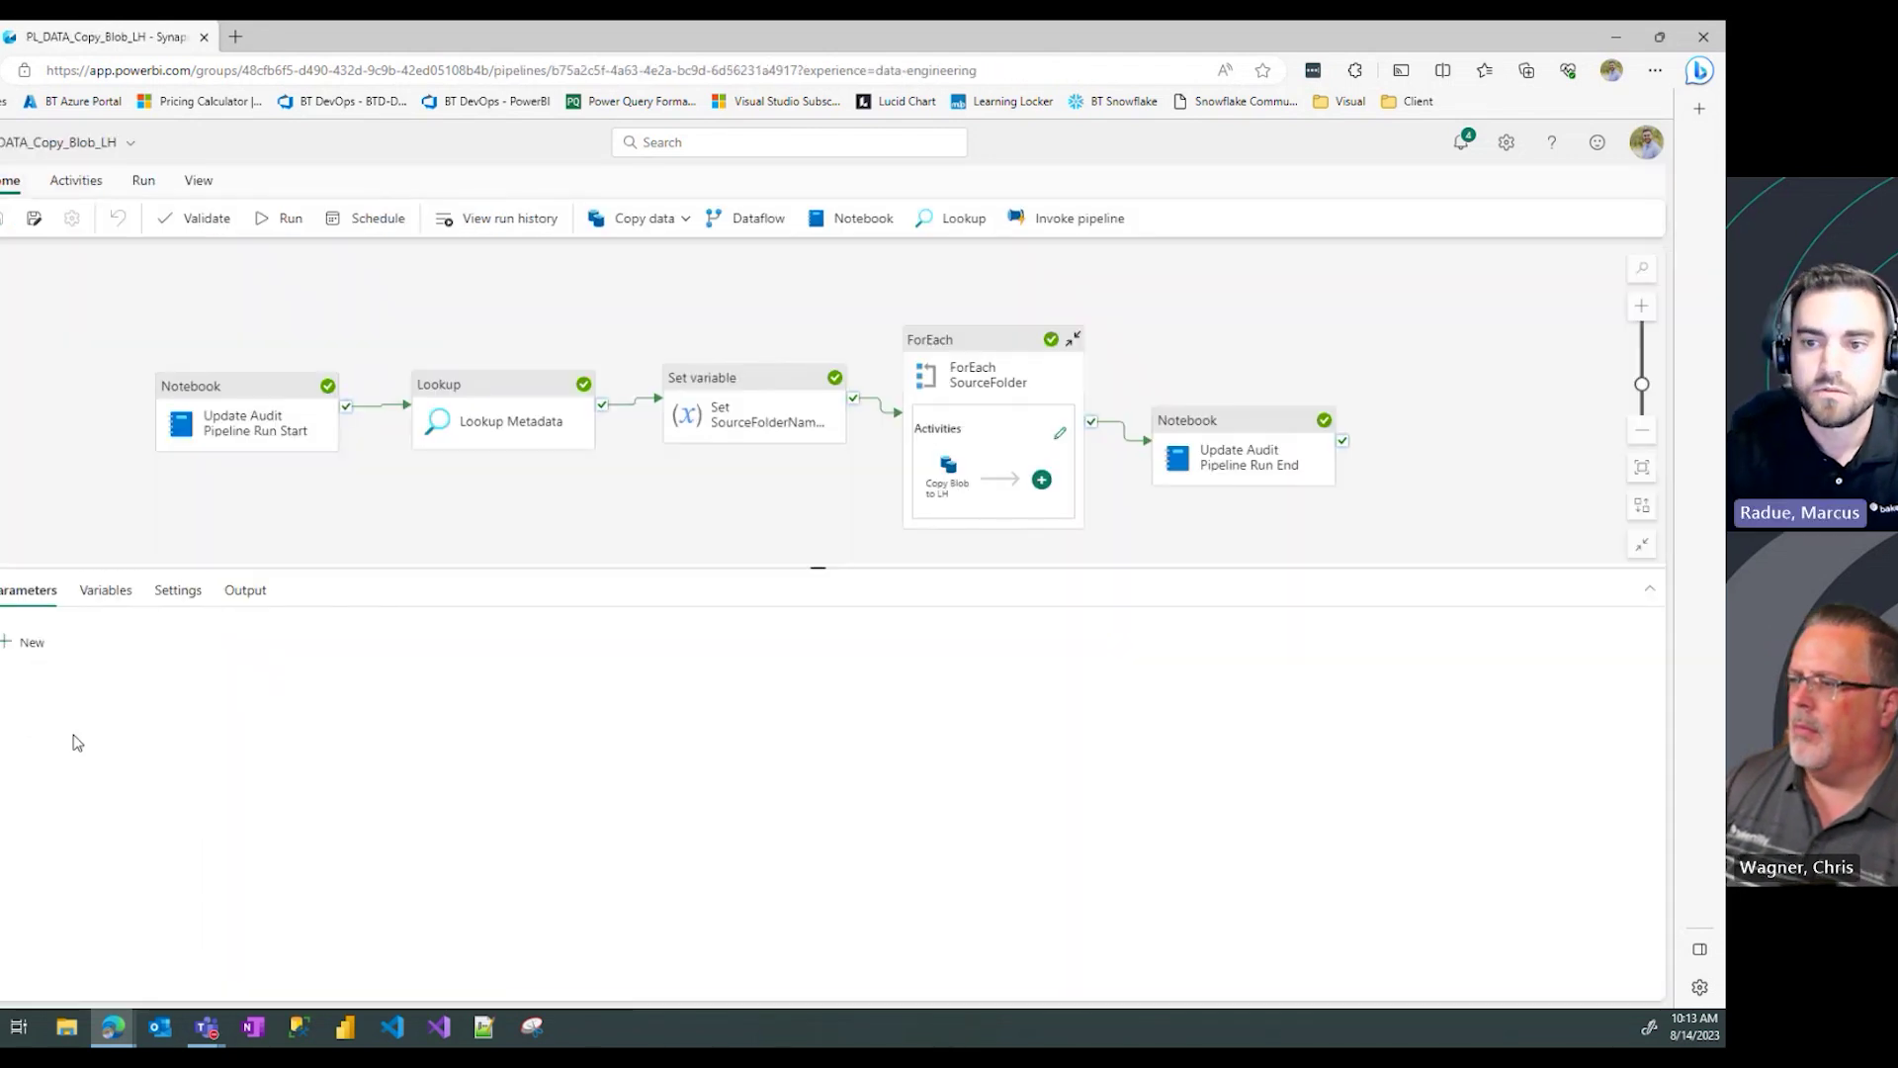
Step: Back in the pipeline, shift the ForEach loop and audit notebook right to make room
key(alt+Tab)
drag(509, 509, 475, 516)
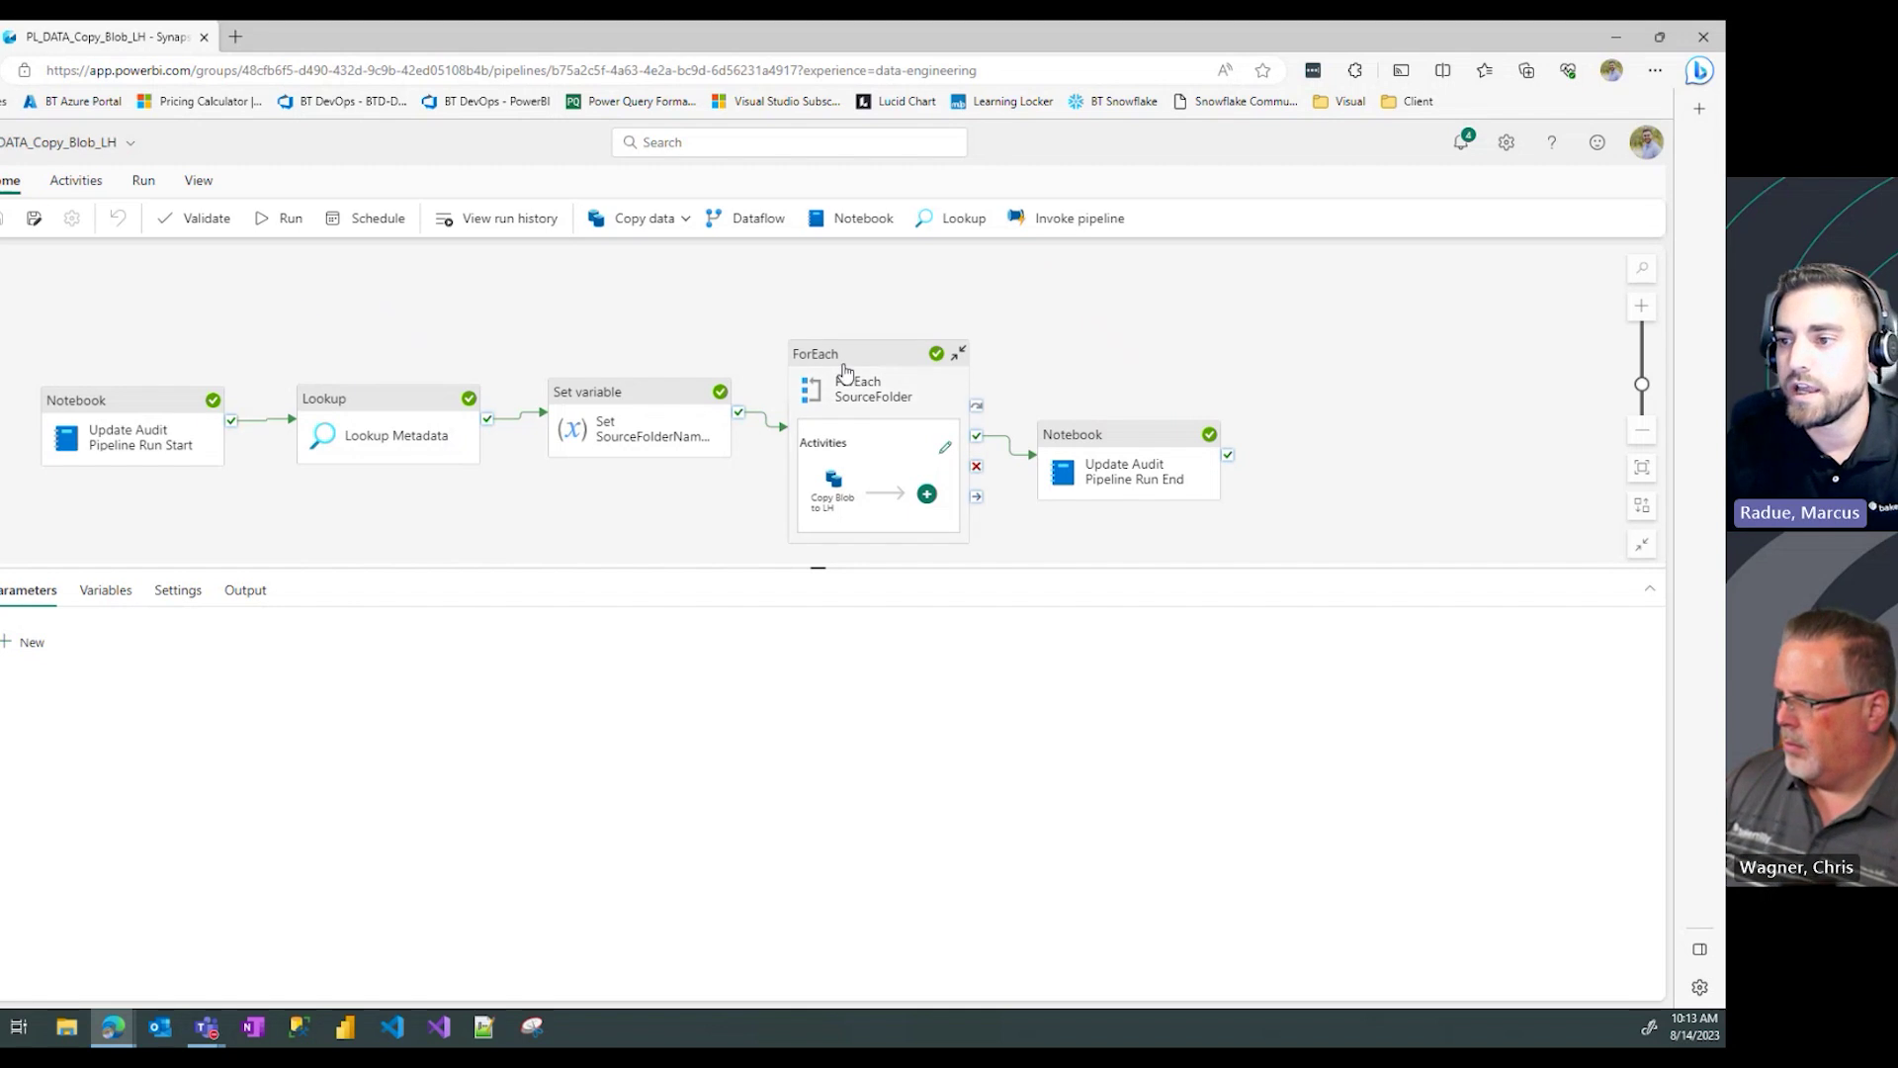
drag(1127, 465, 1272, 438)
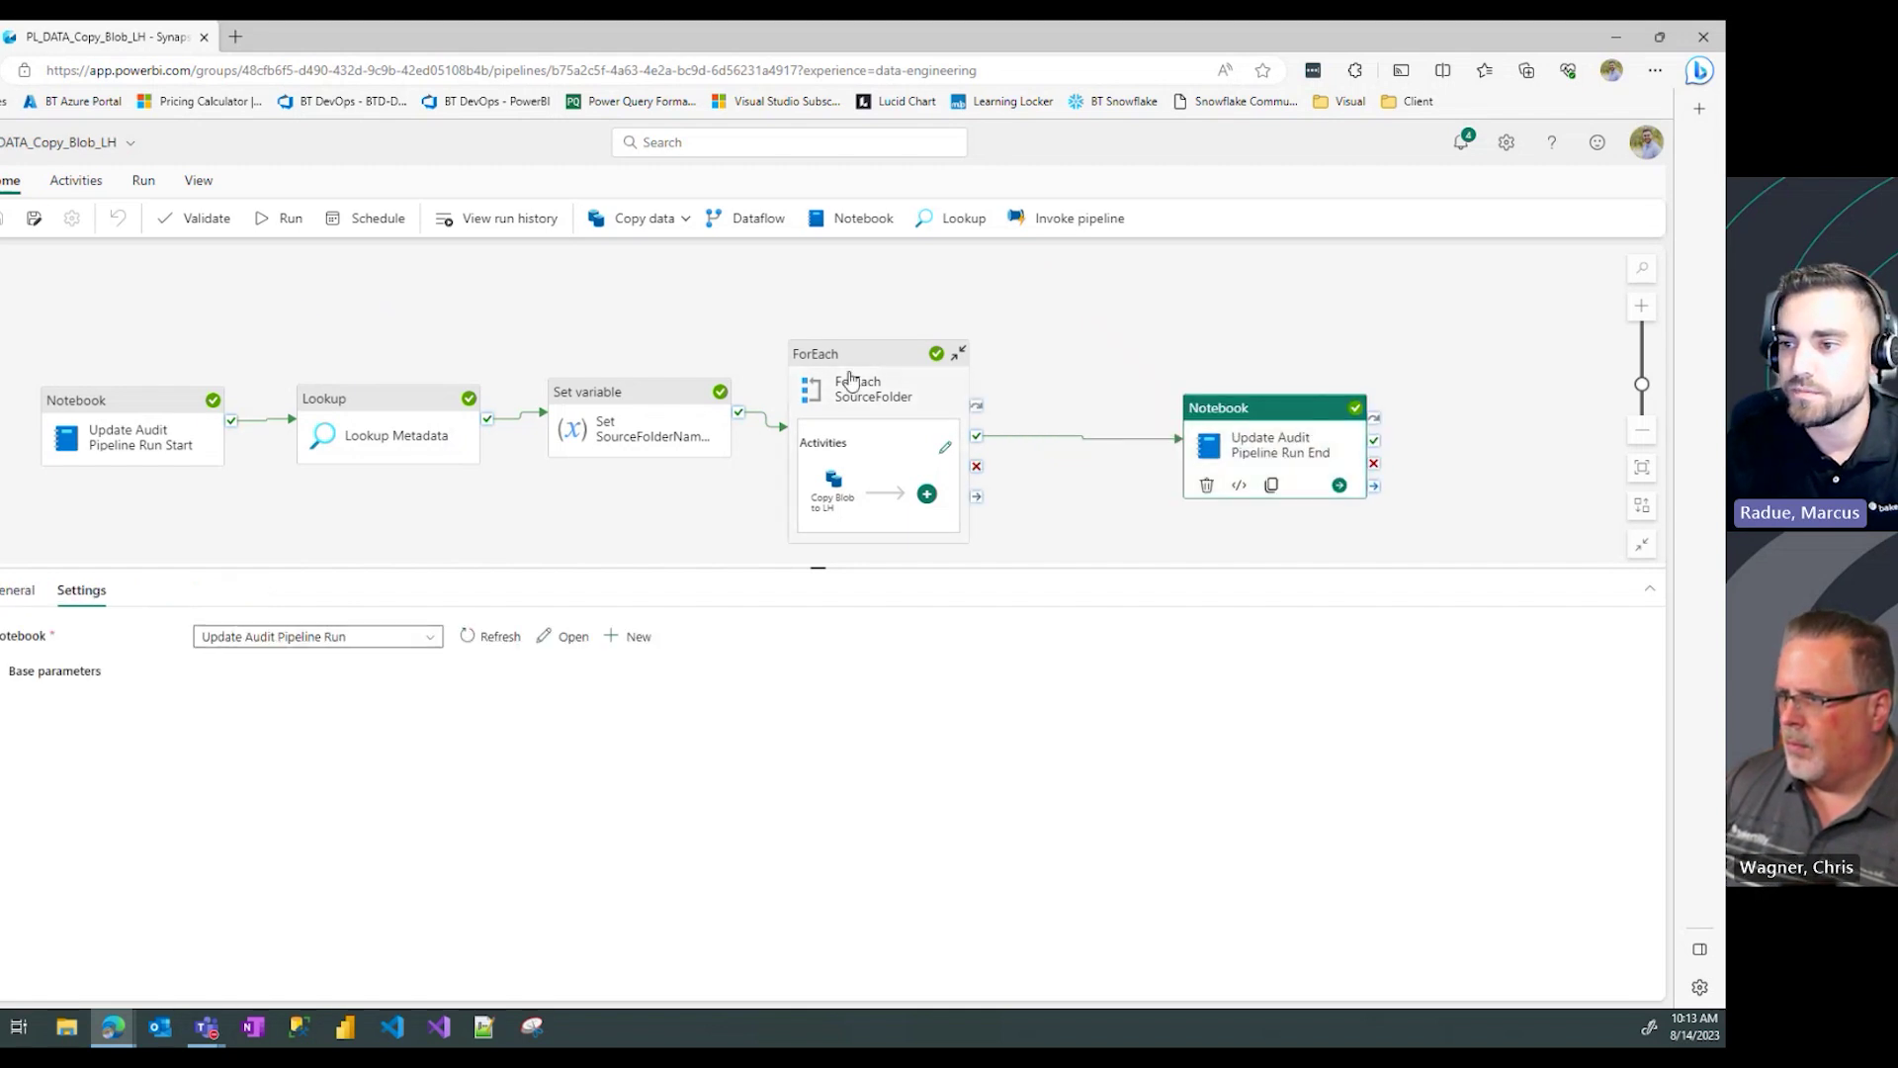
drag(850, 378, 957, 350)
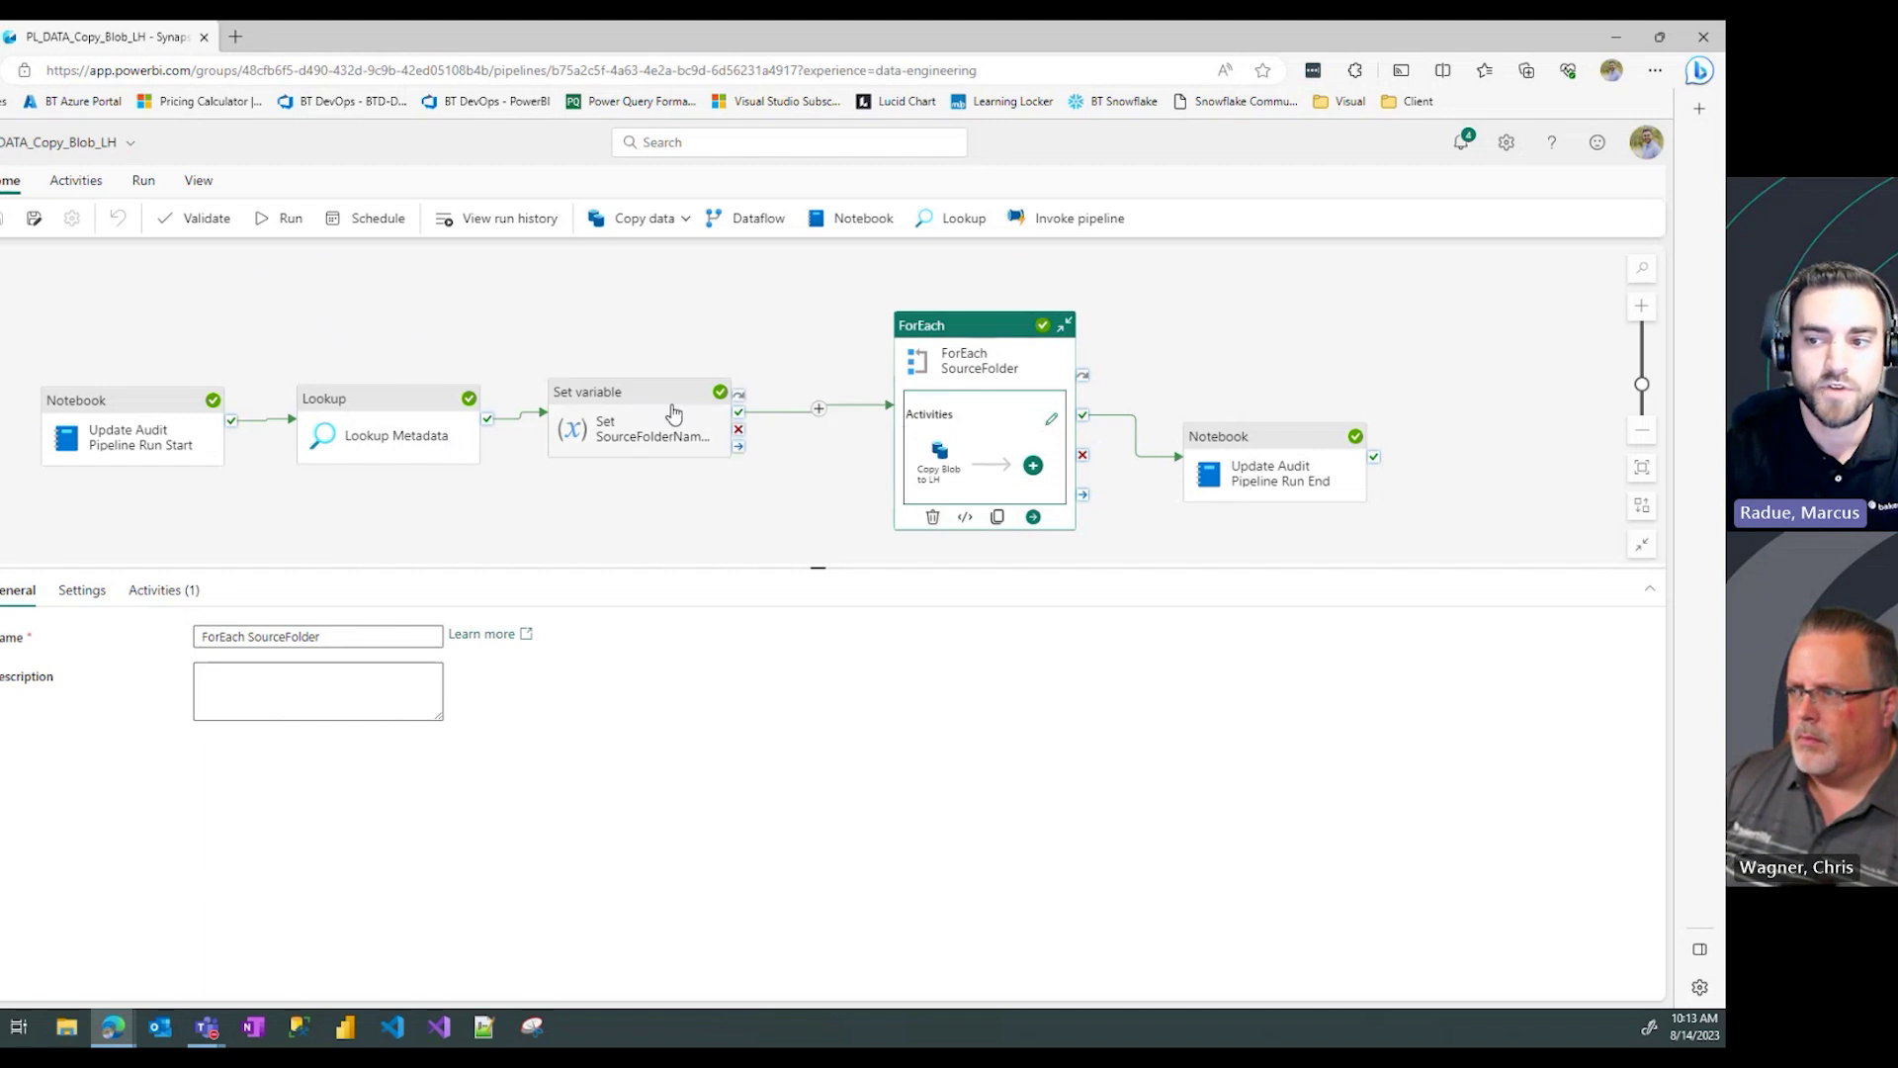
Step: Insert a Filter activity between Set variable and ForEach, named Filter Batch 1
click(819, 410)
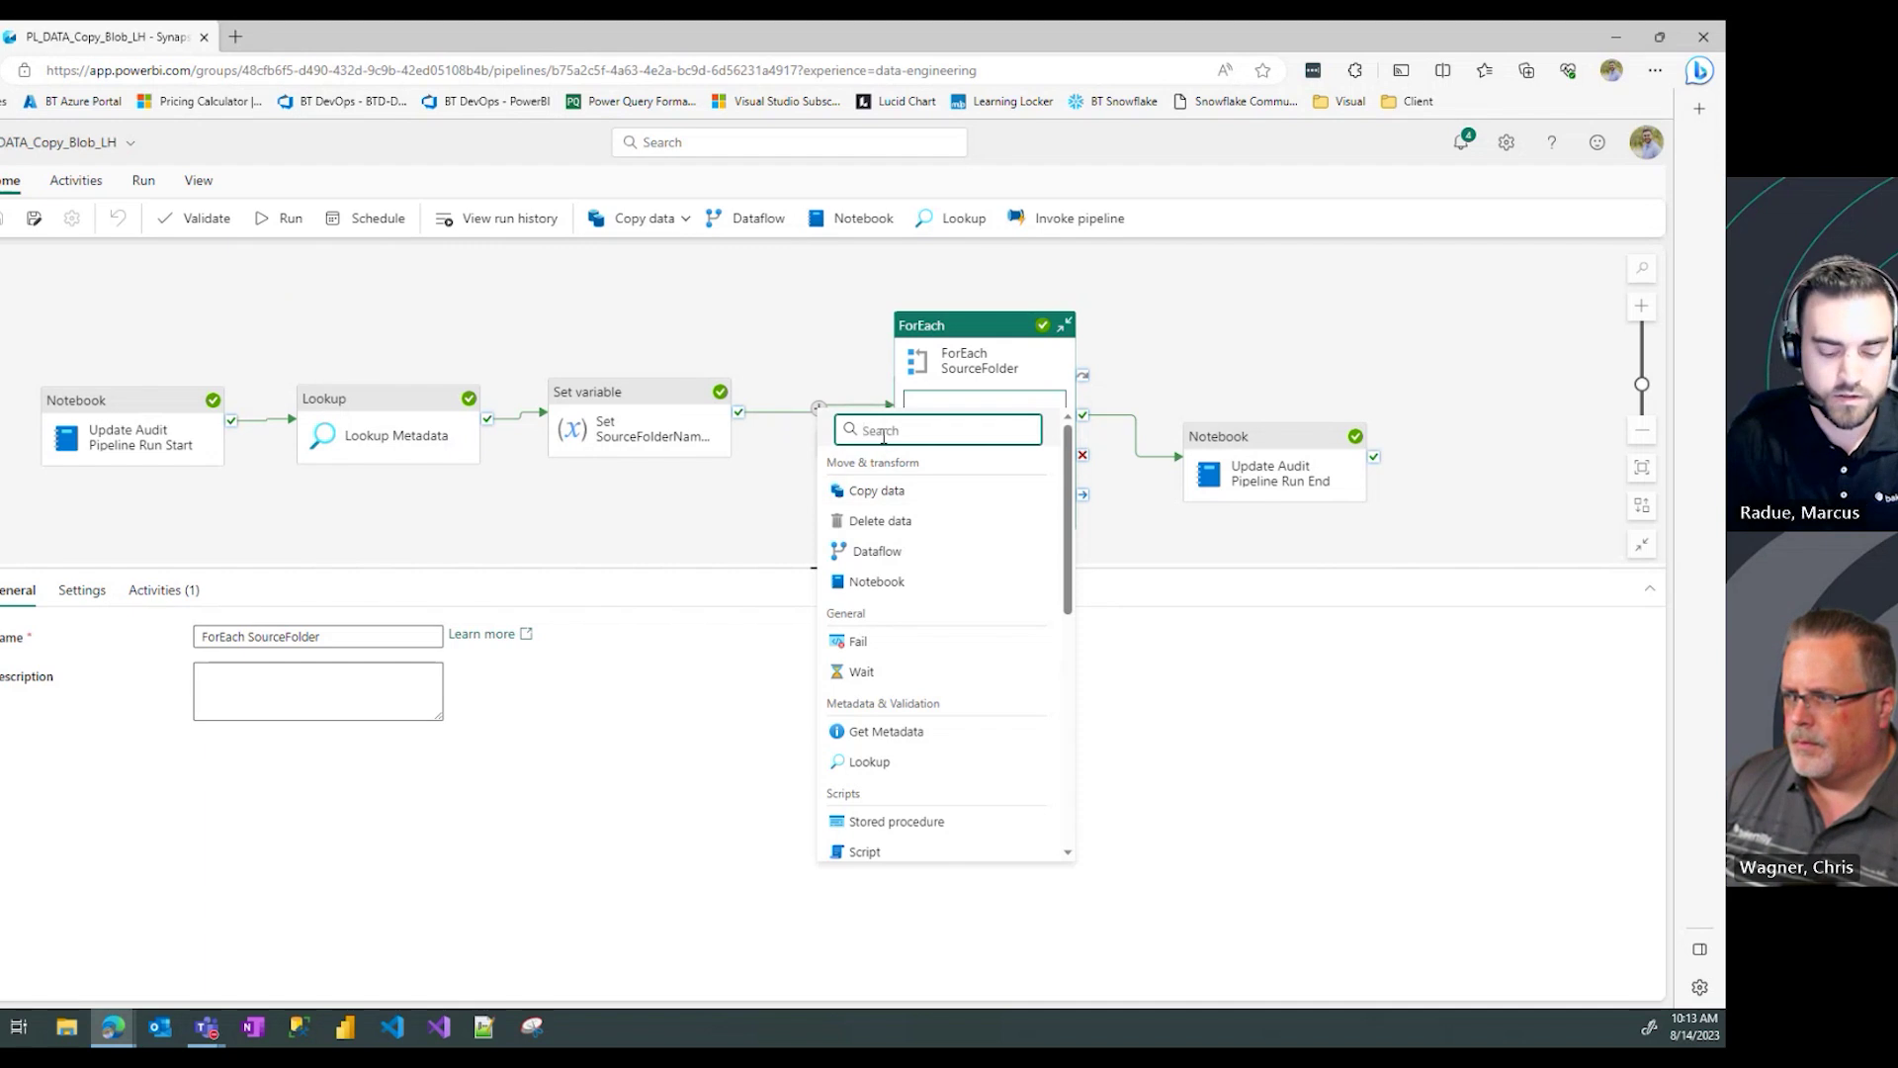
text(filt)
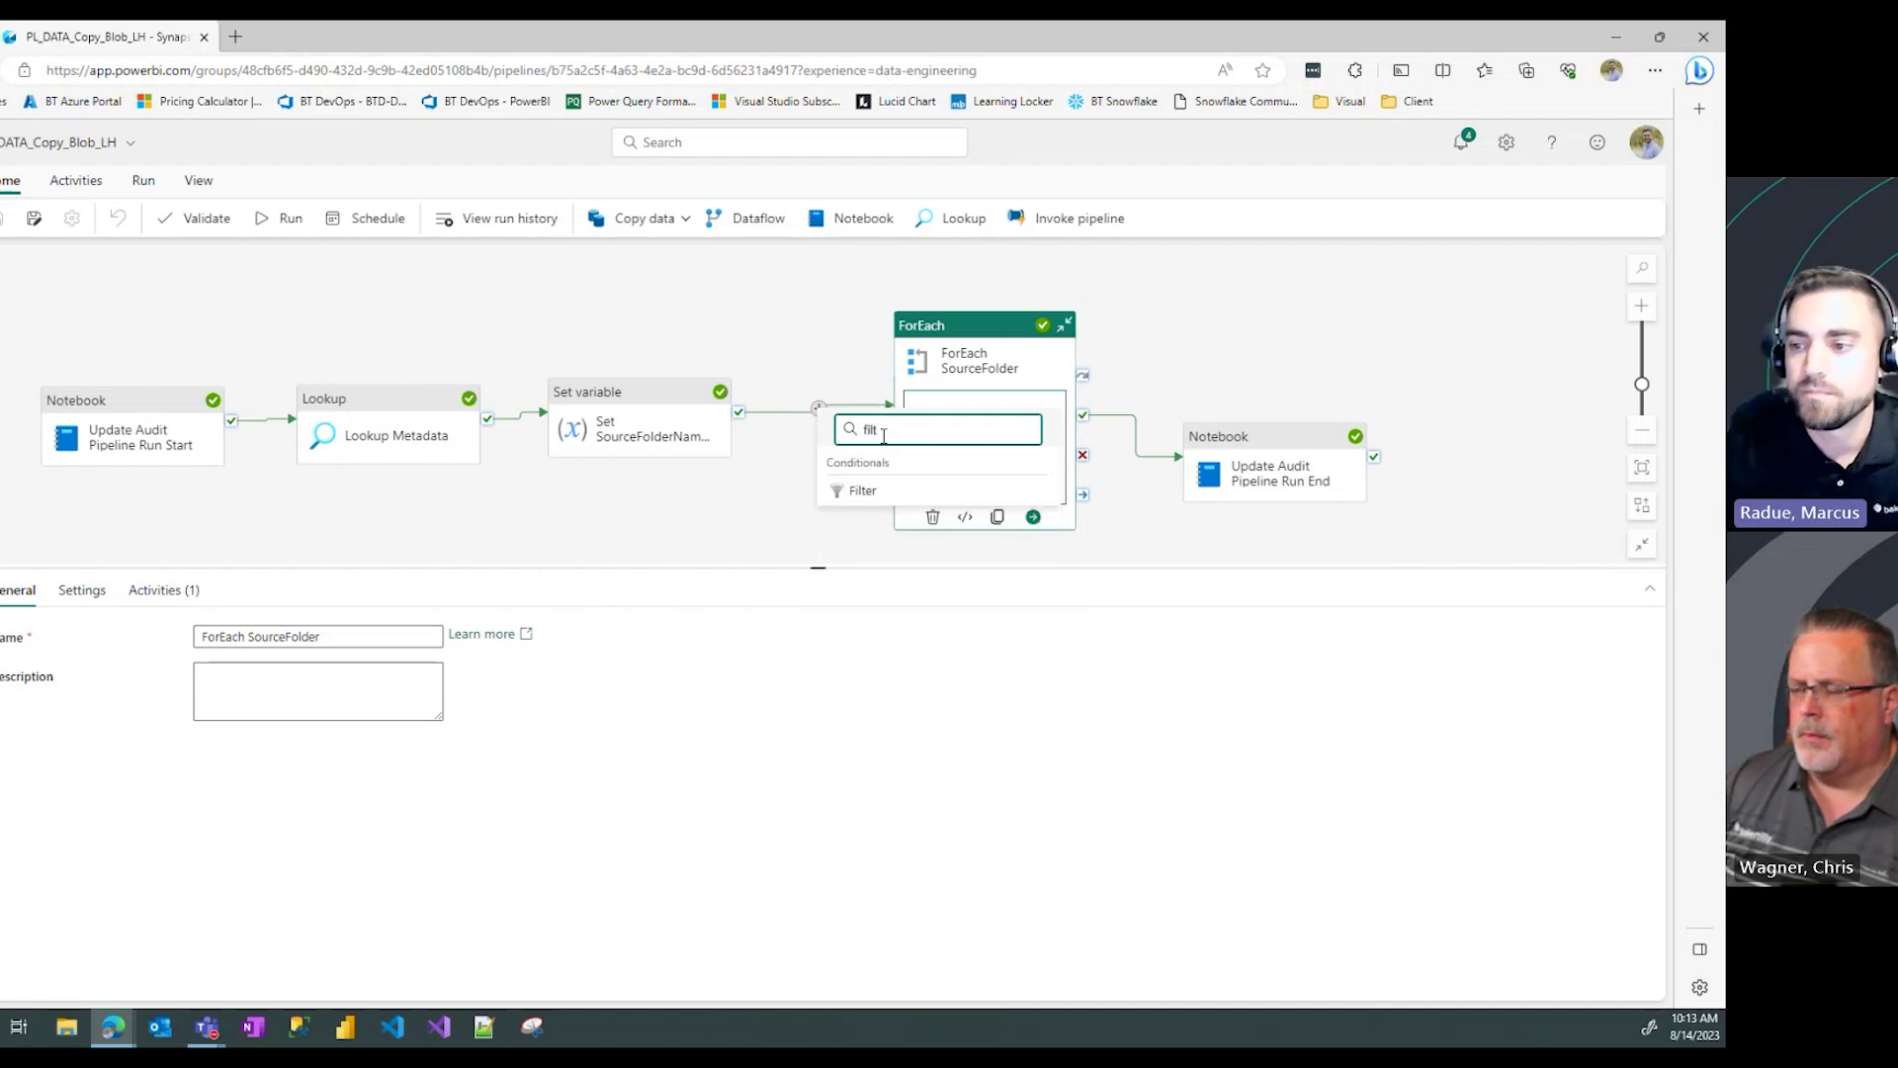
click(860, 490)
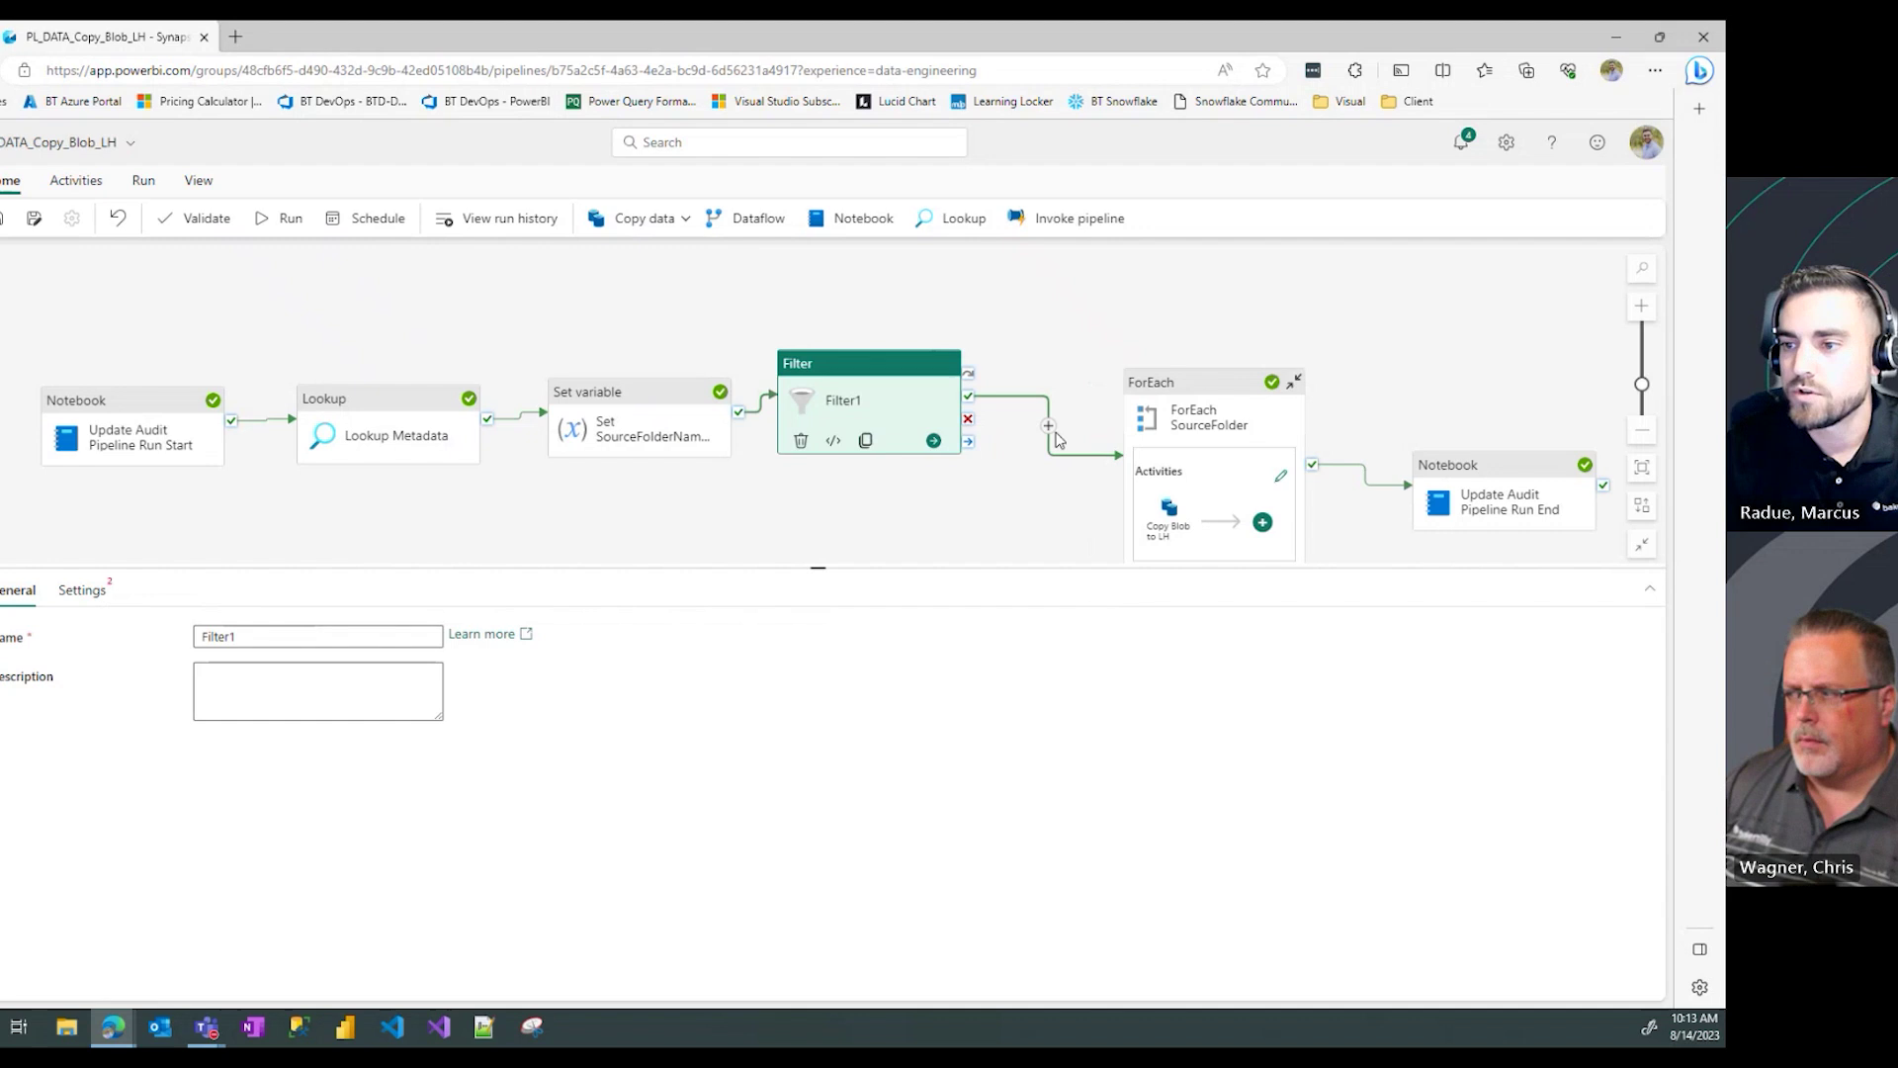
click(1178, 367)
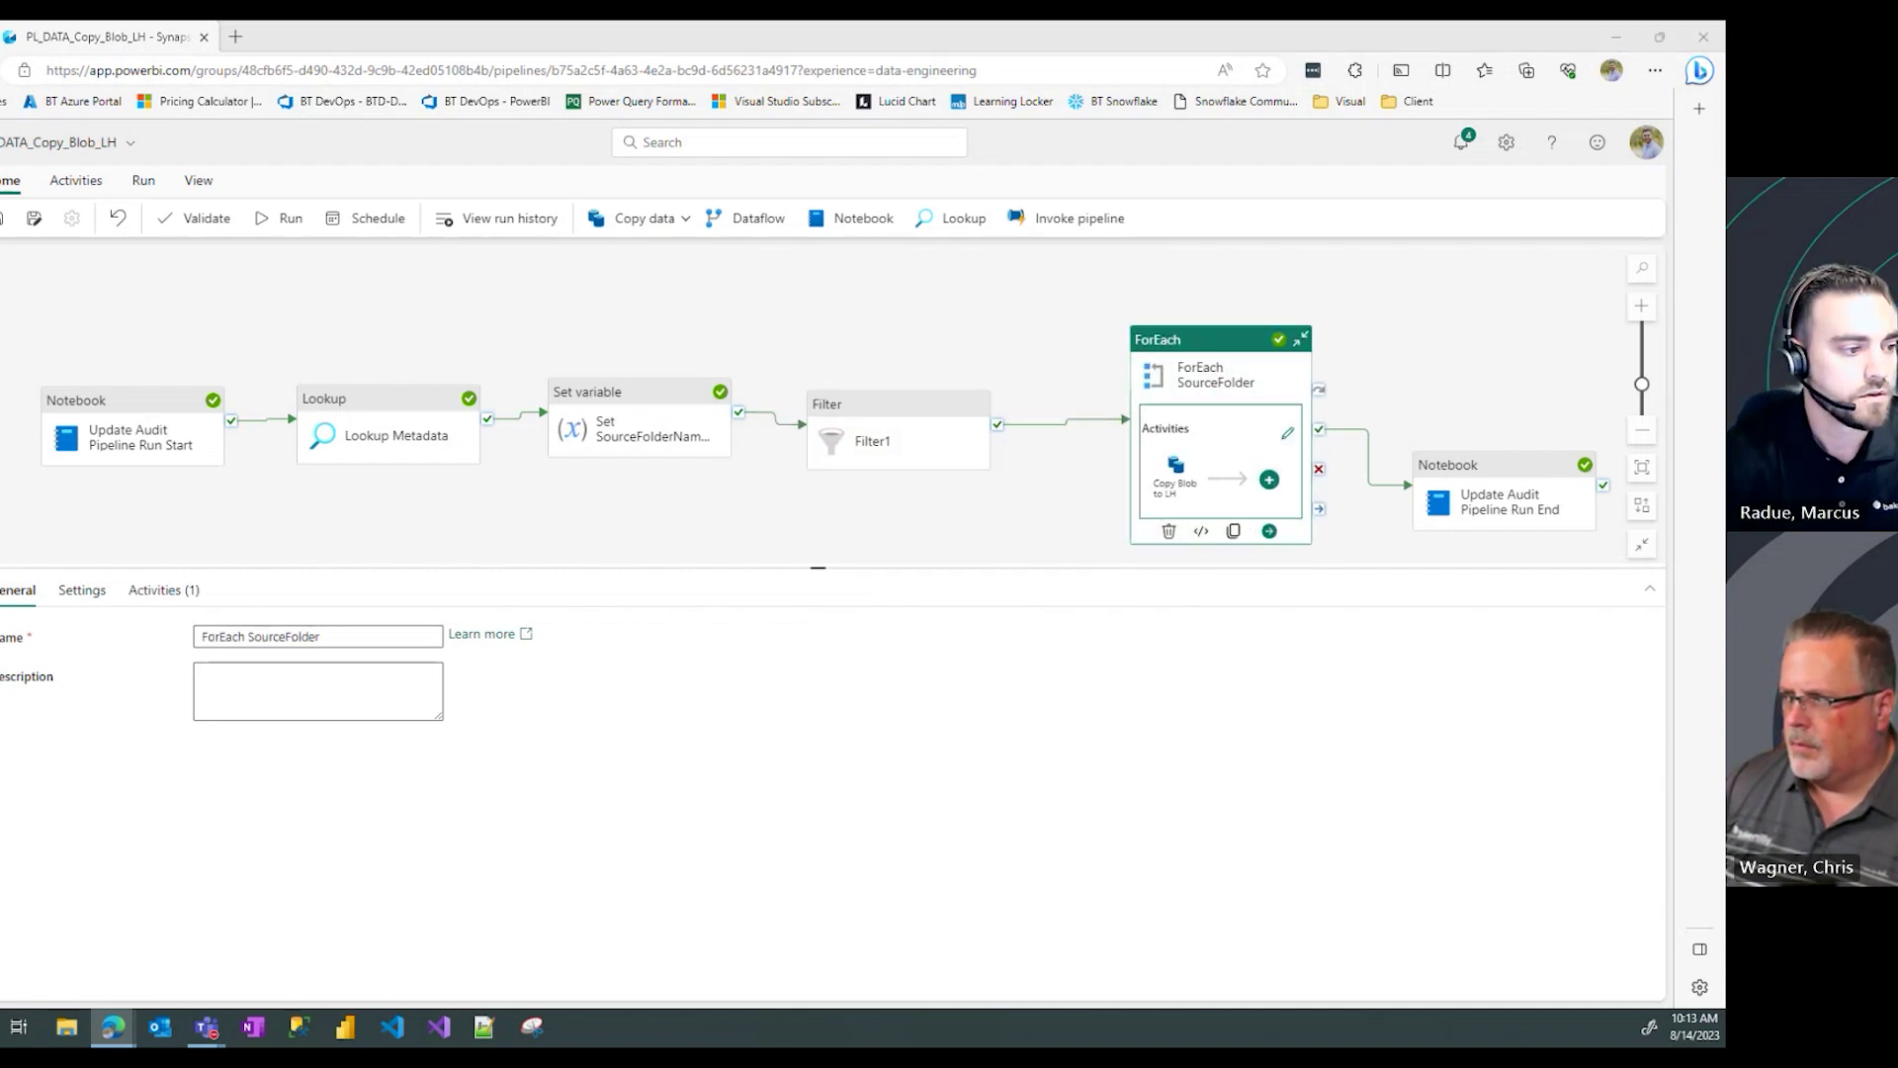
click(894, 411)
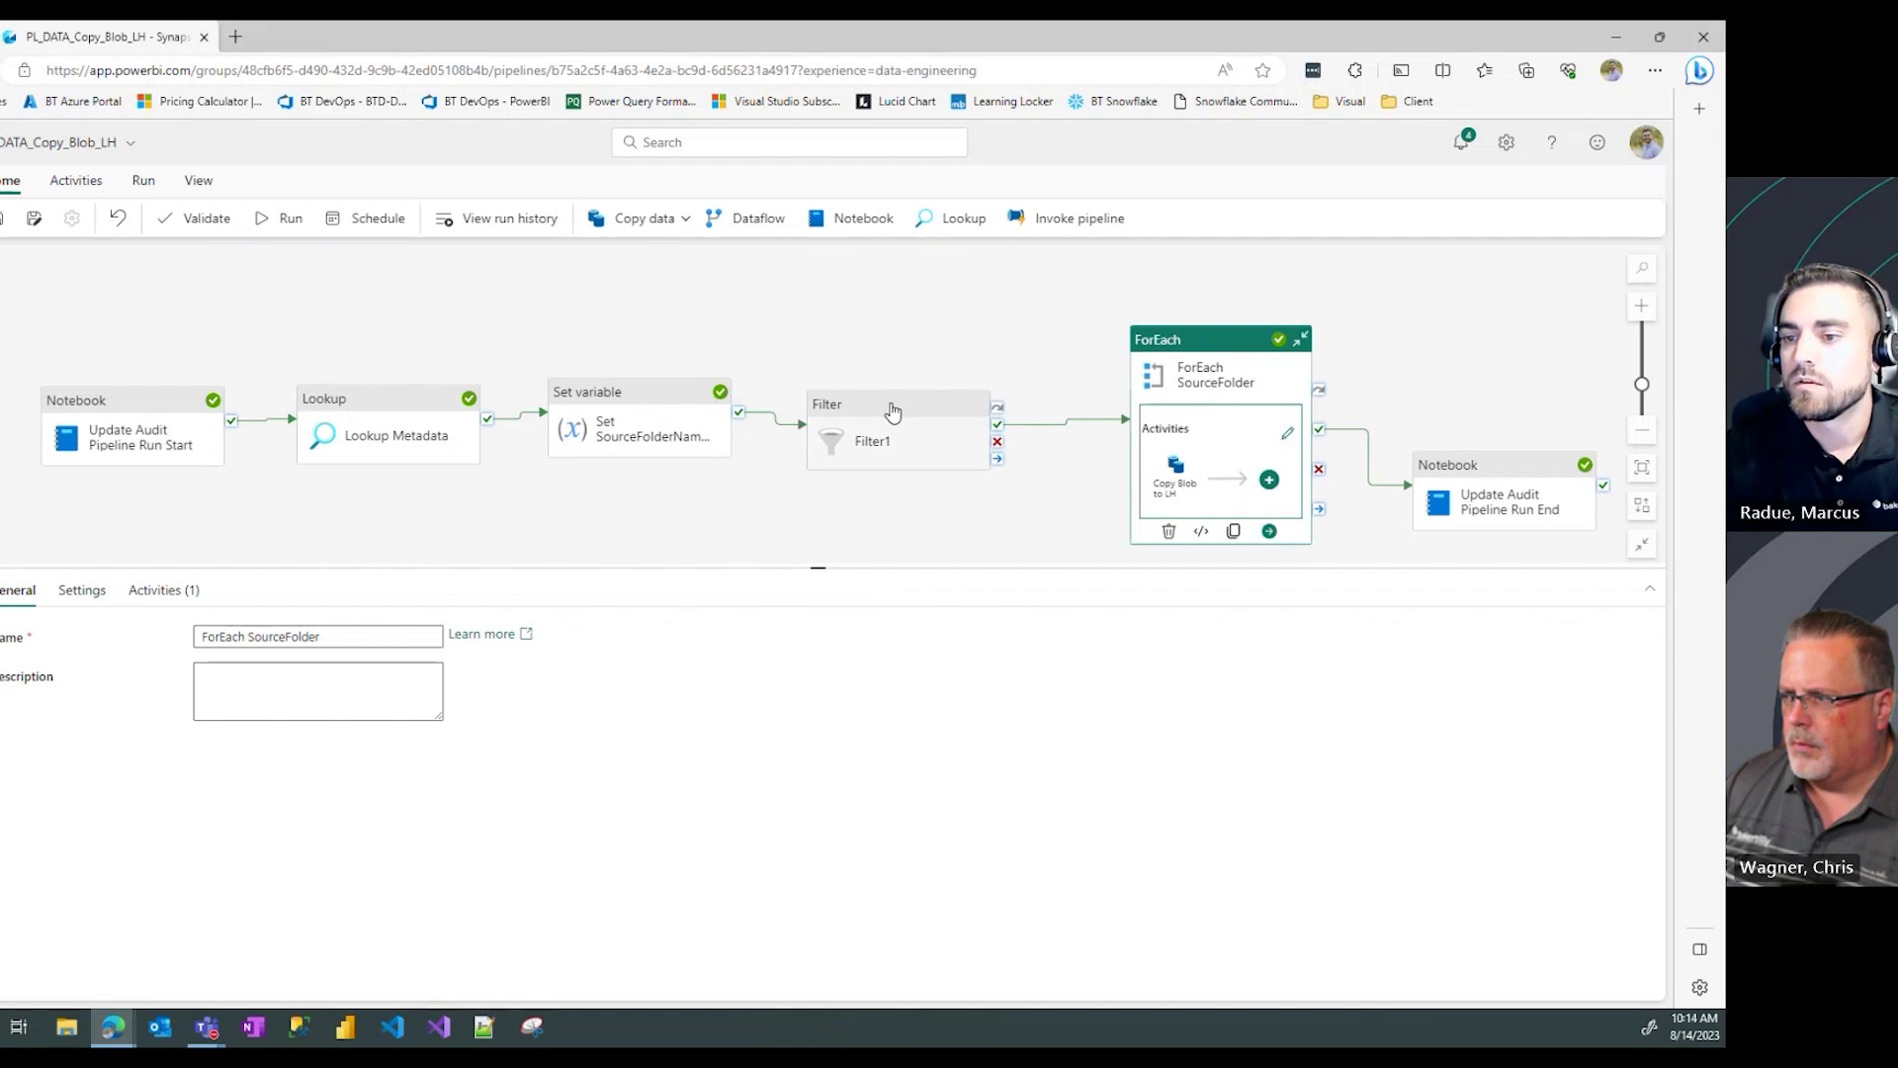
click(290, 638)
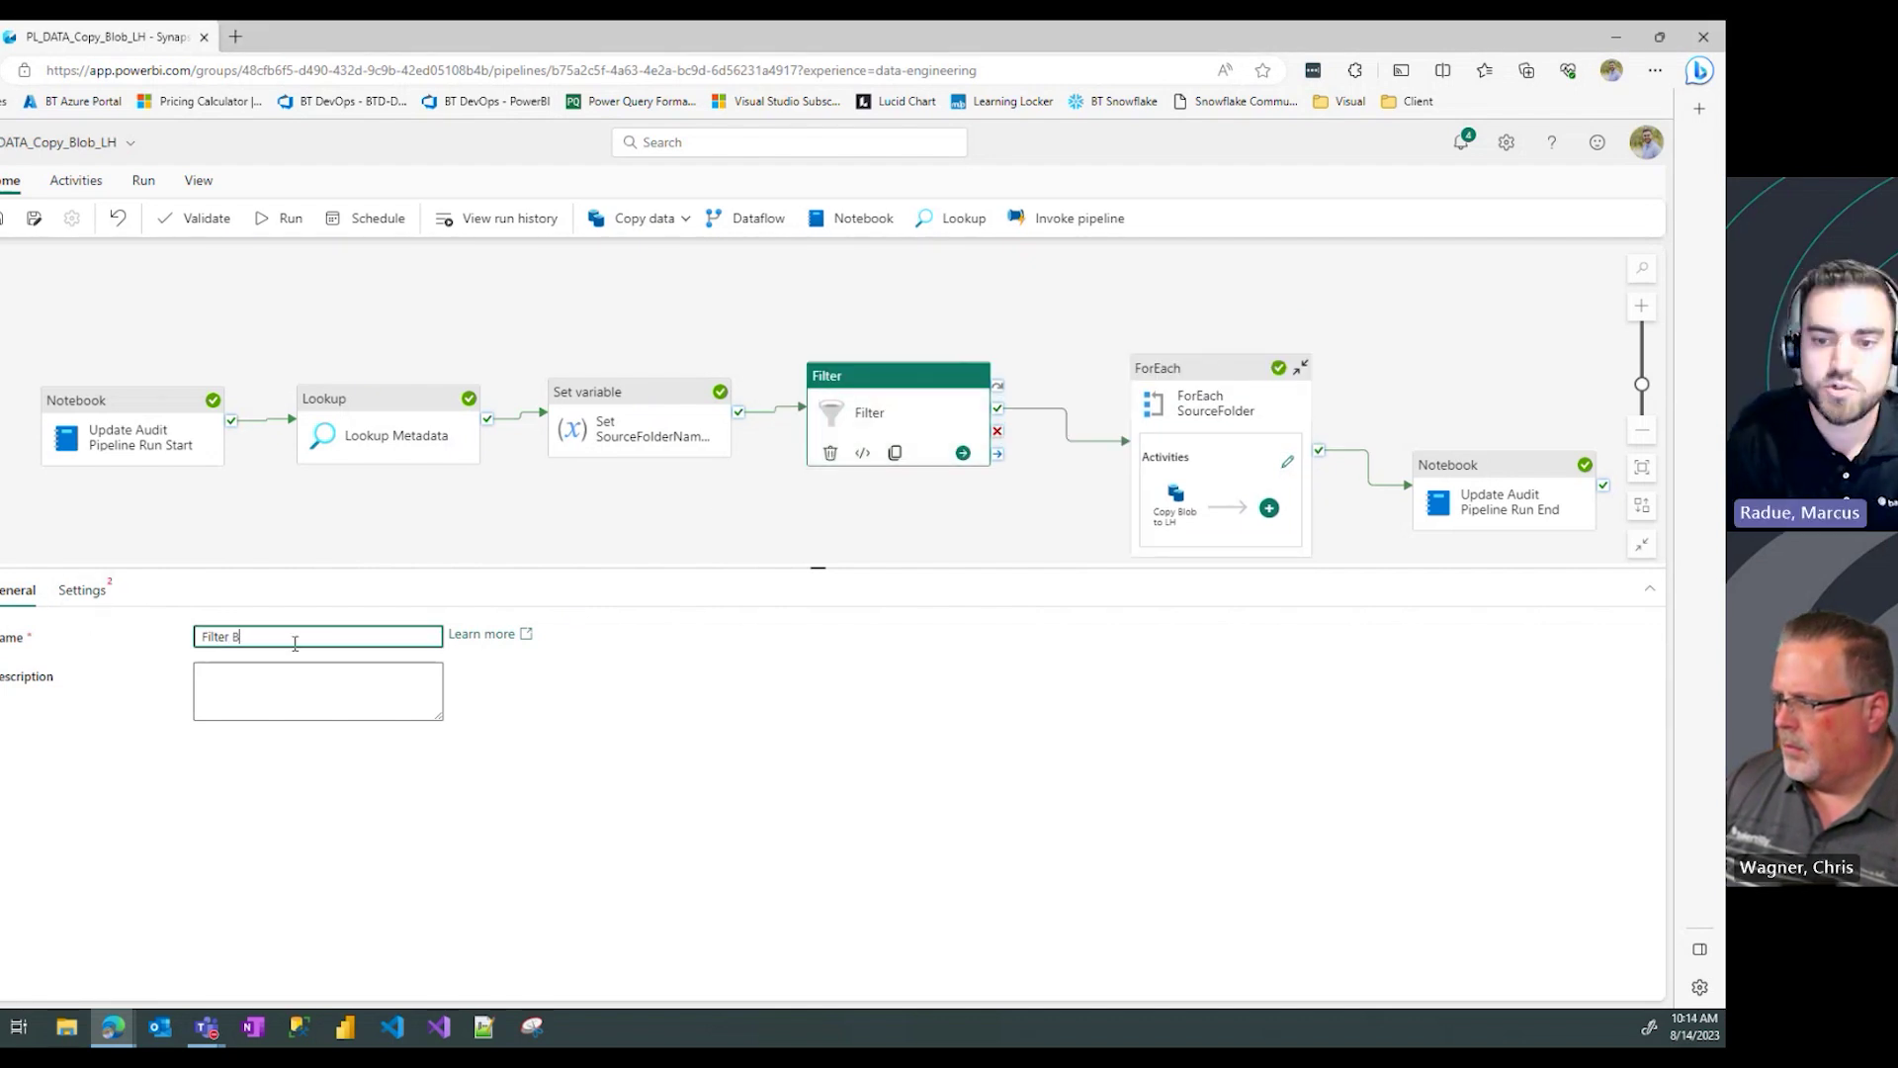
text(Batch 1)
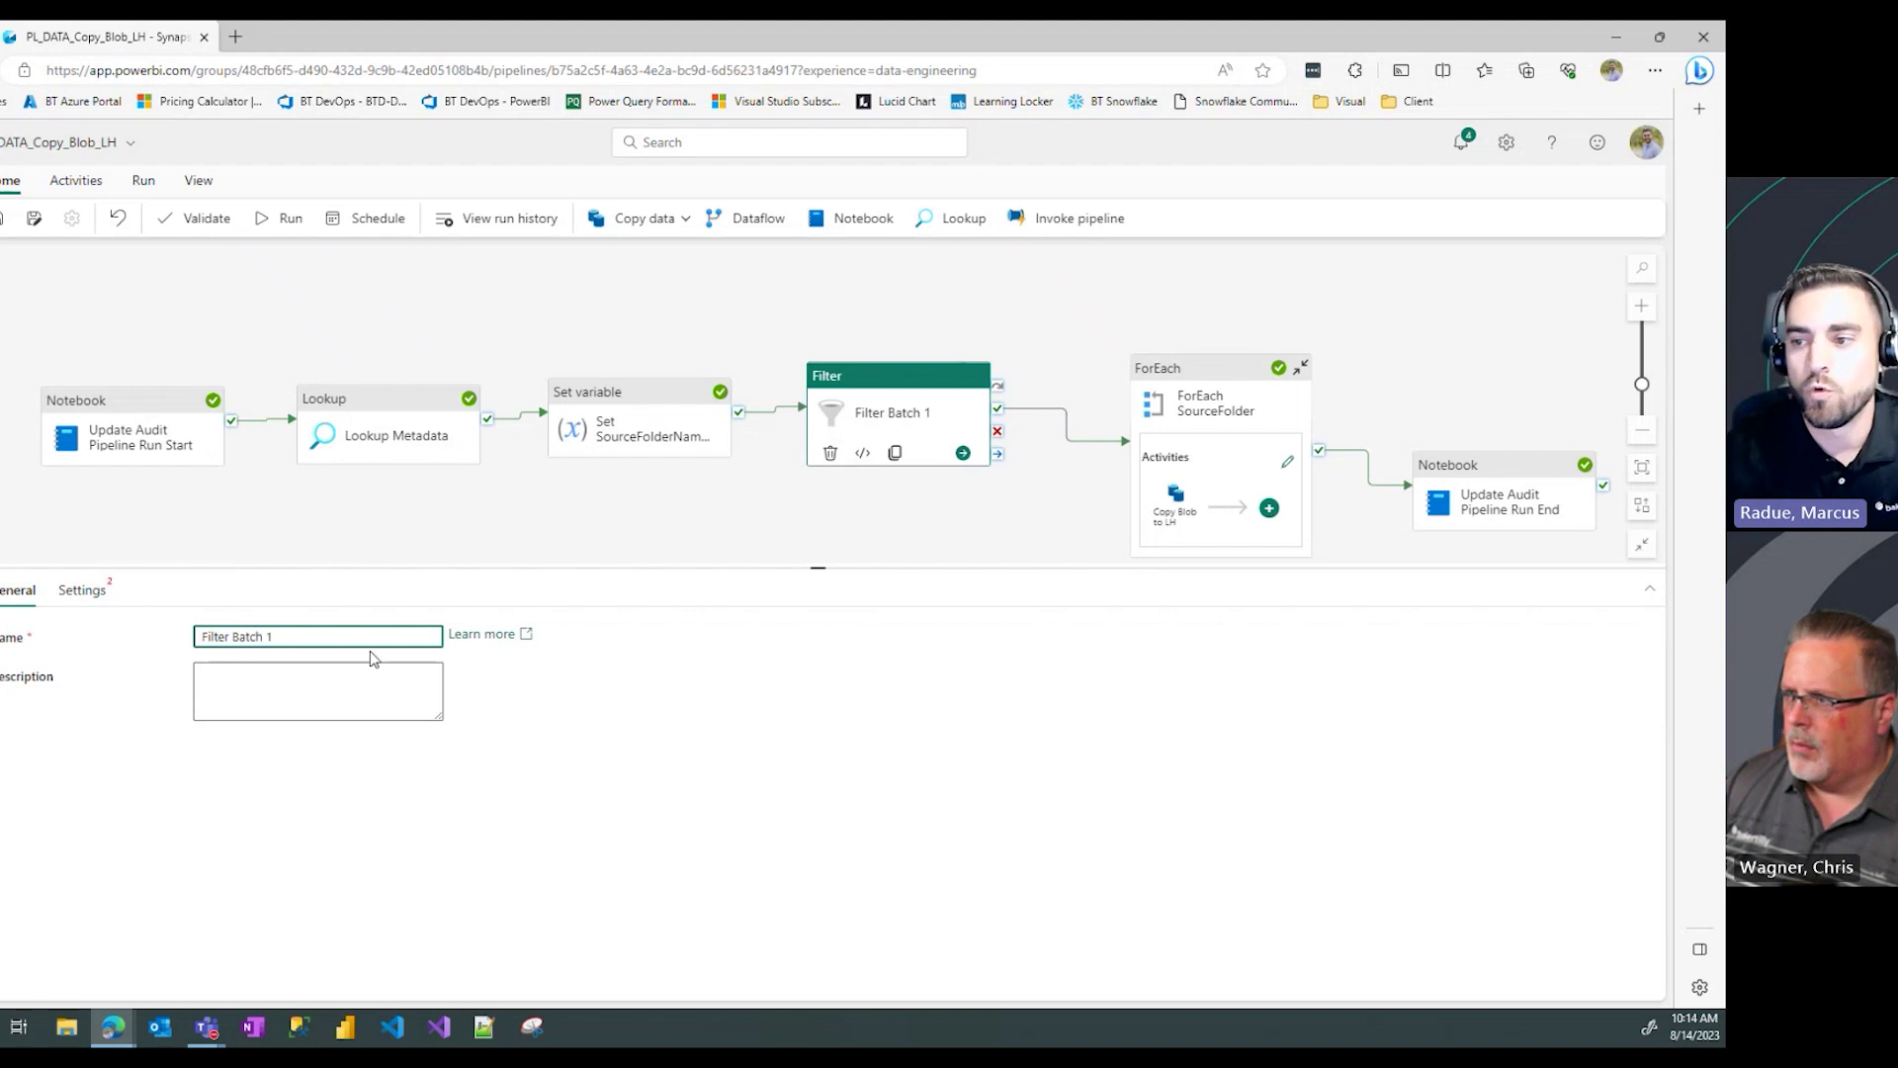
click(81, 590)
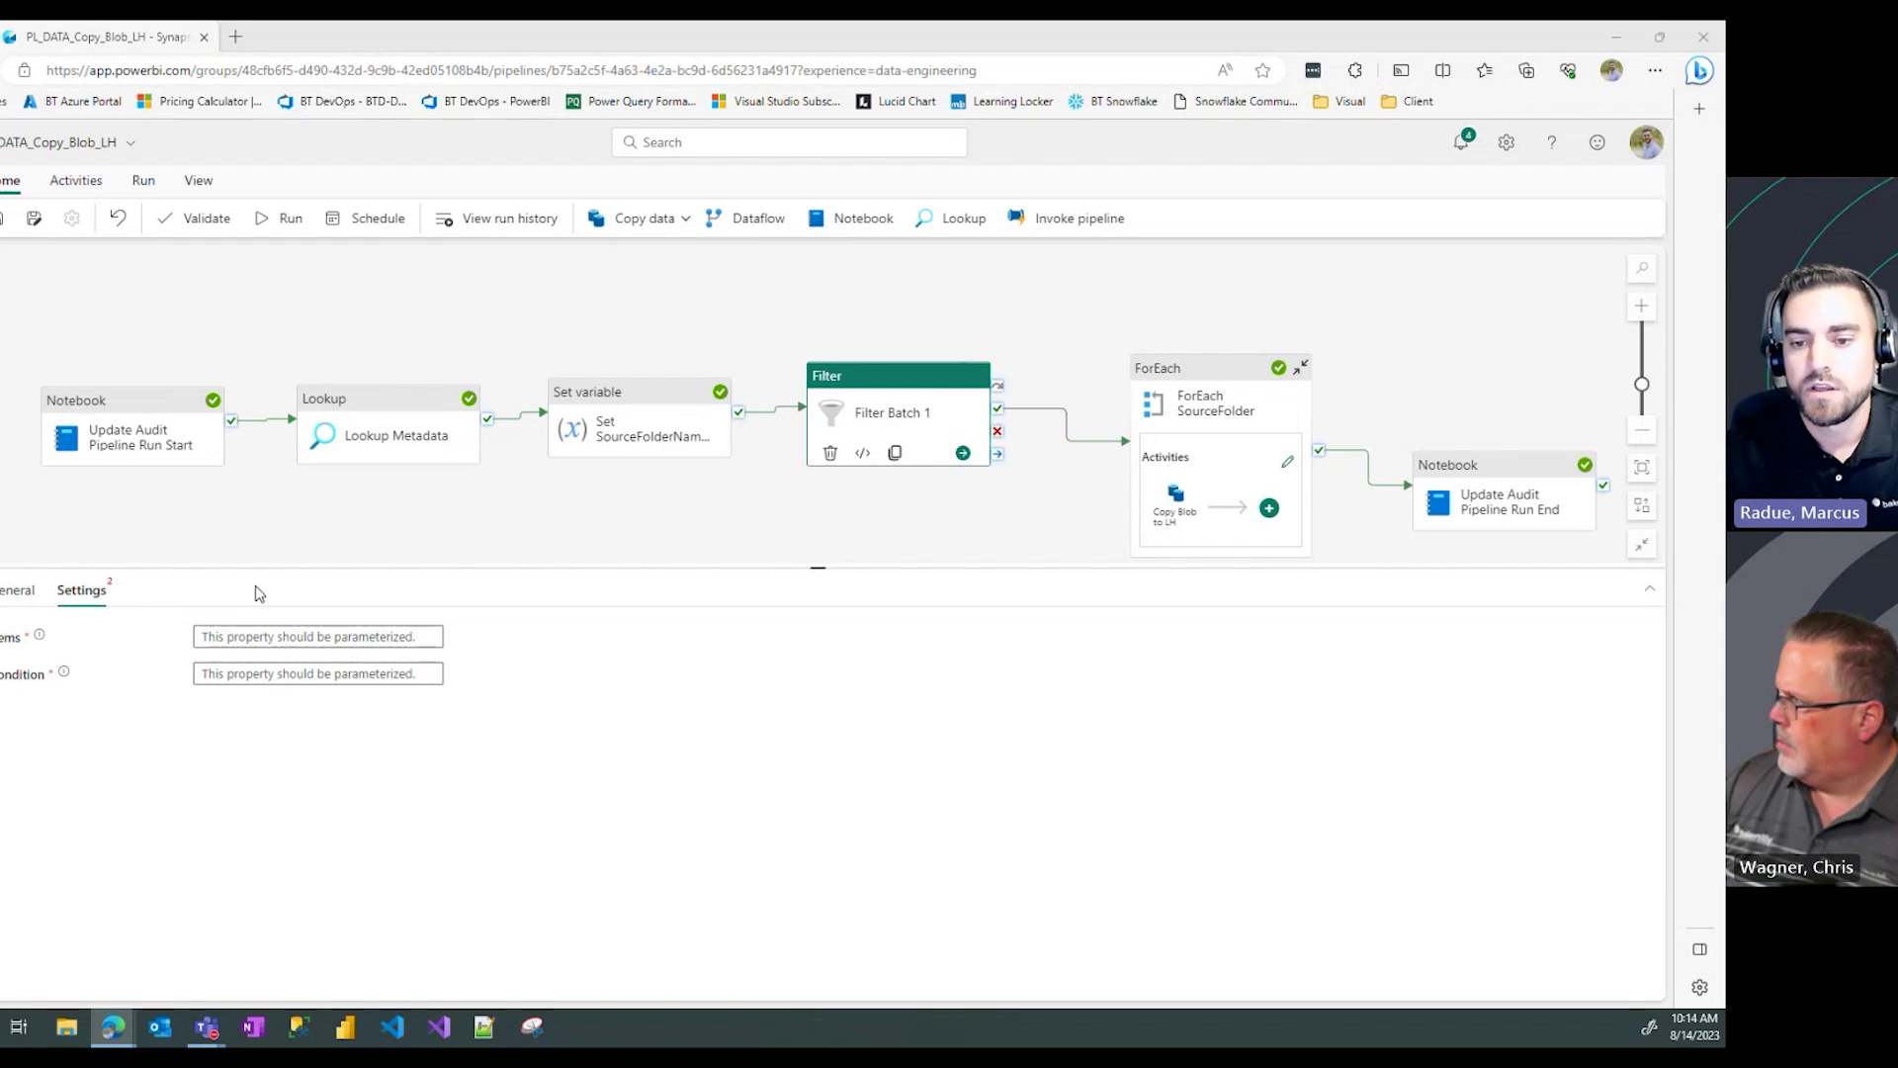
click(247, 637)
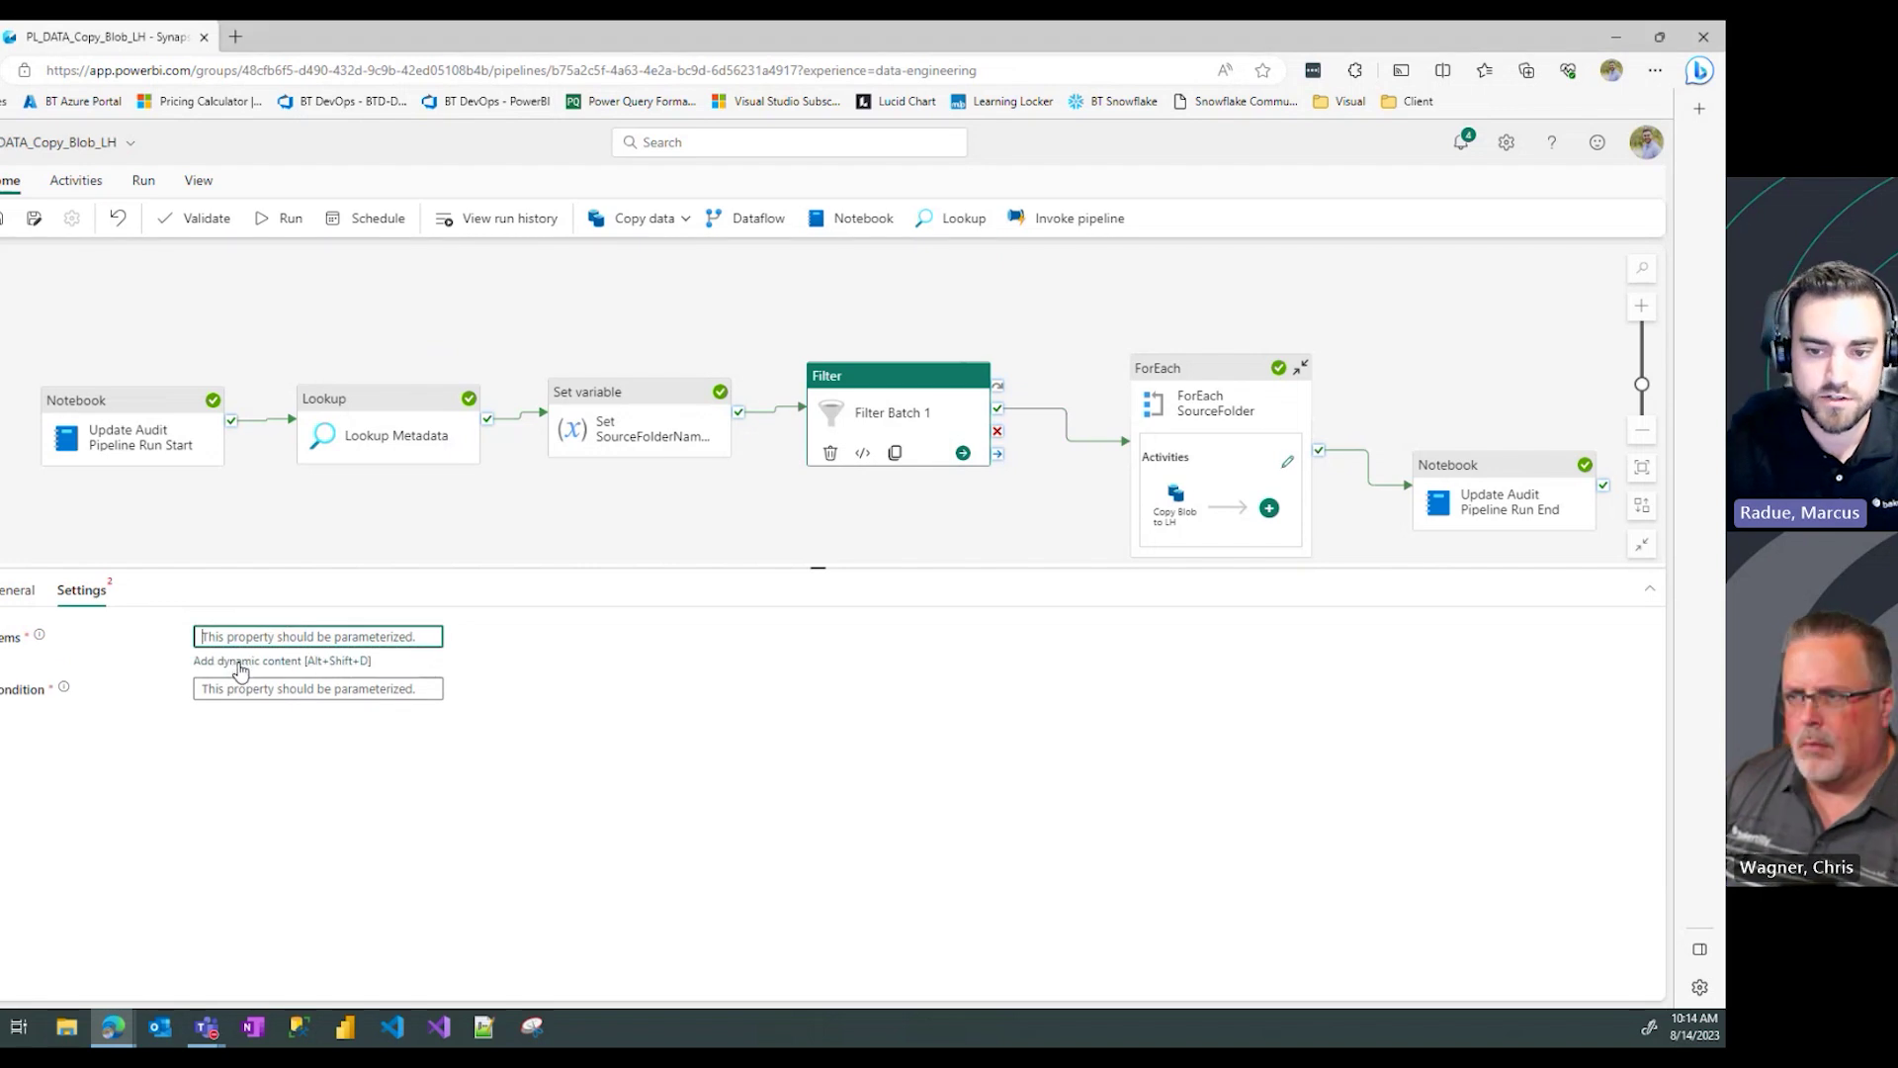
click(256, 663)
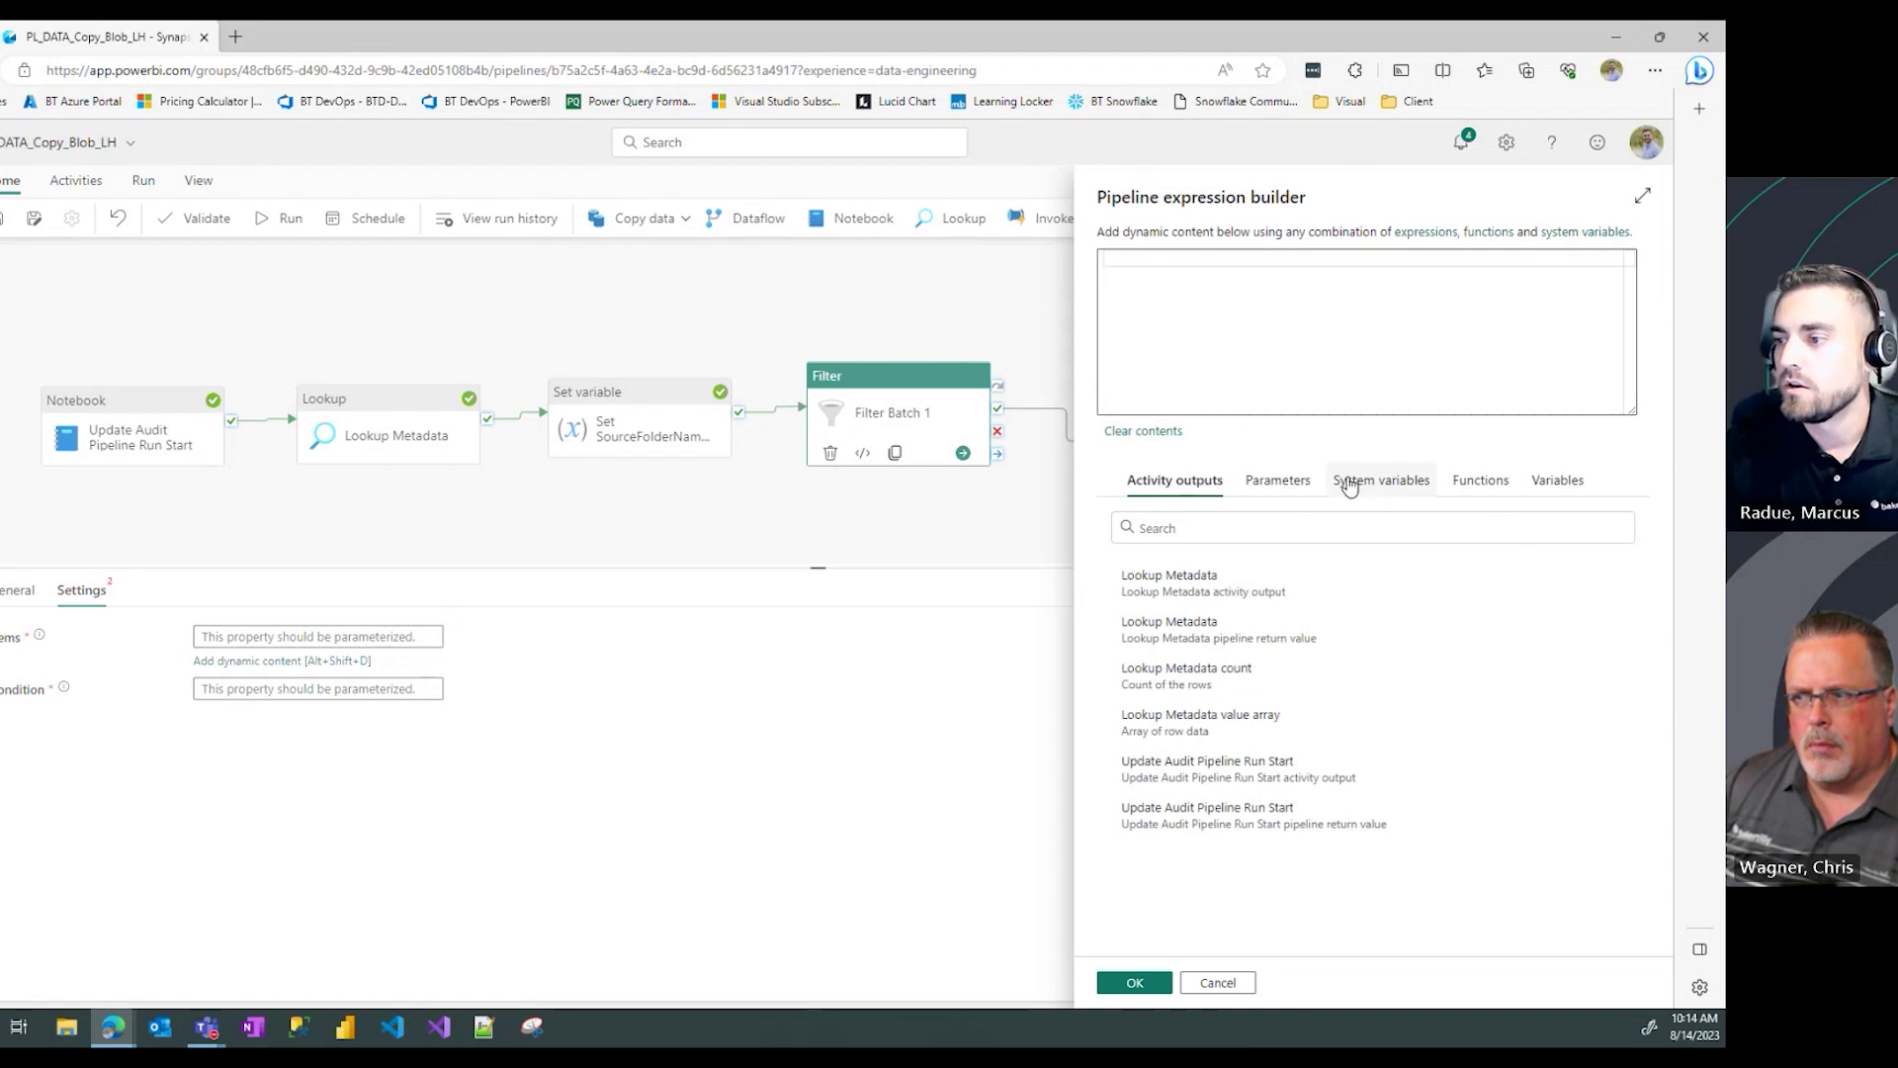
click(1548, 481)
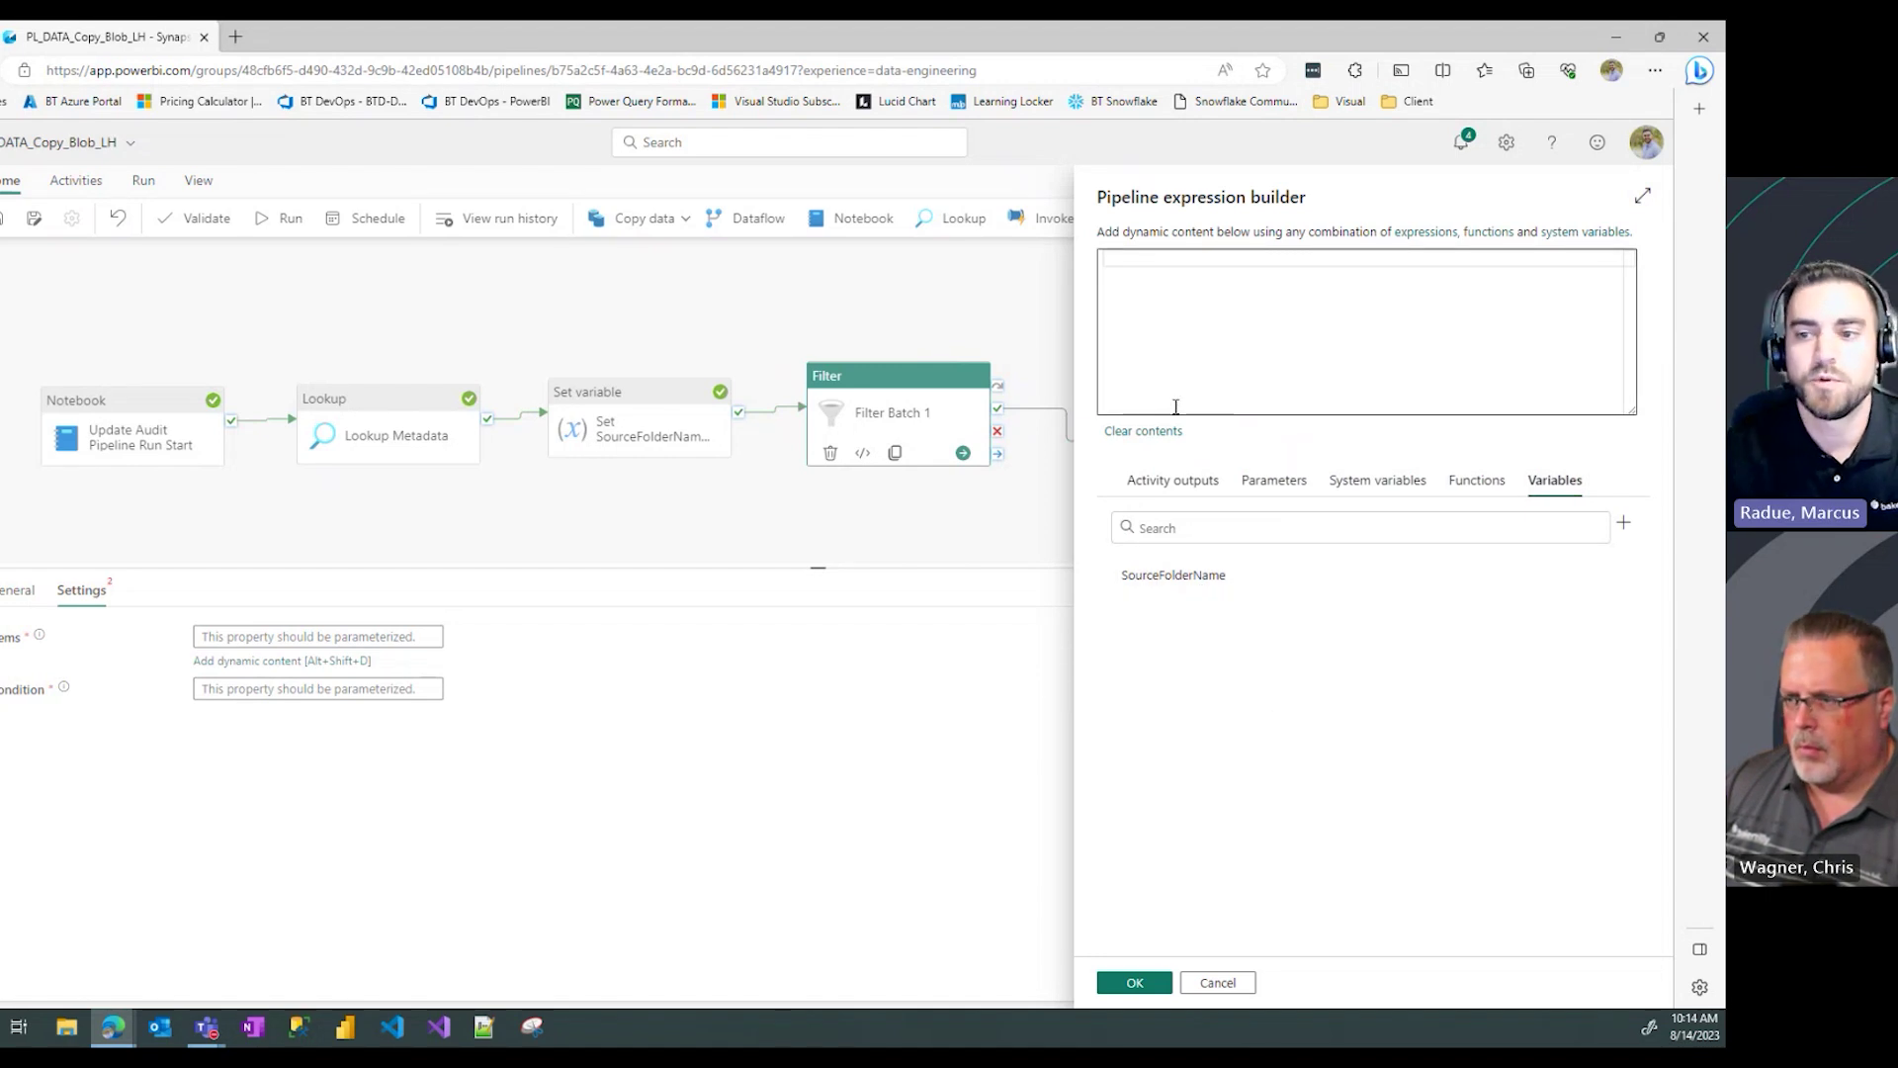
click(1186, 581)
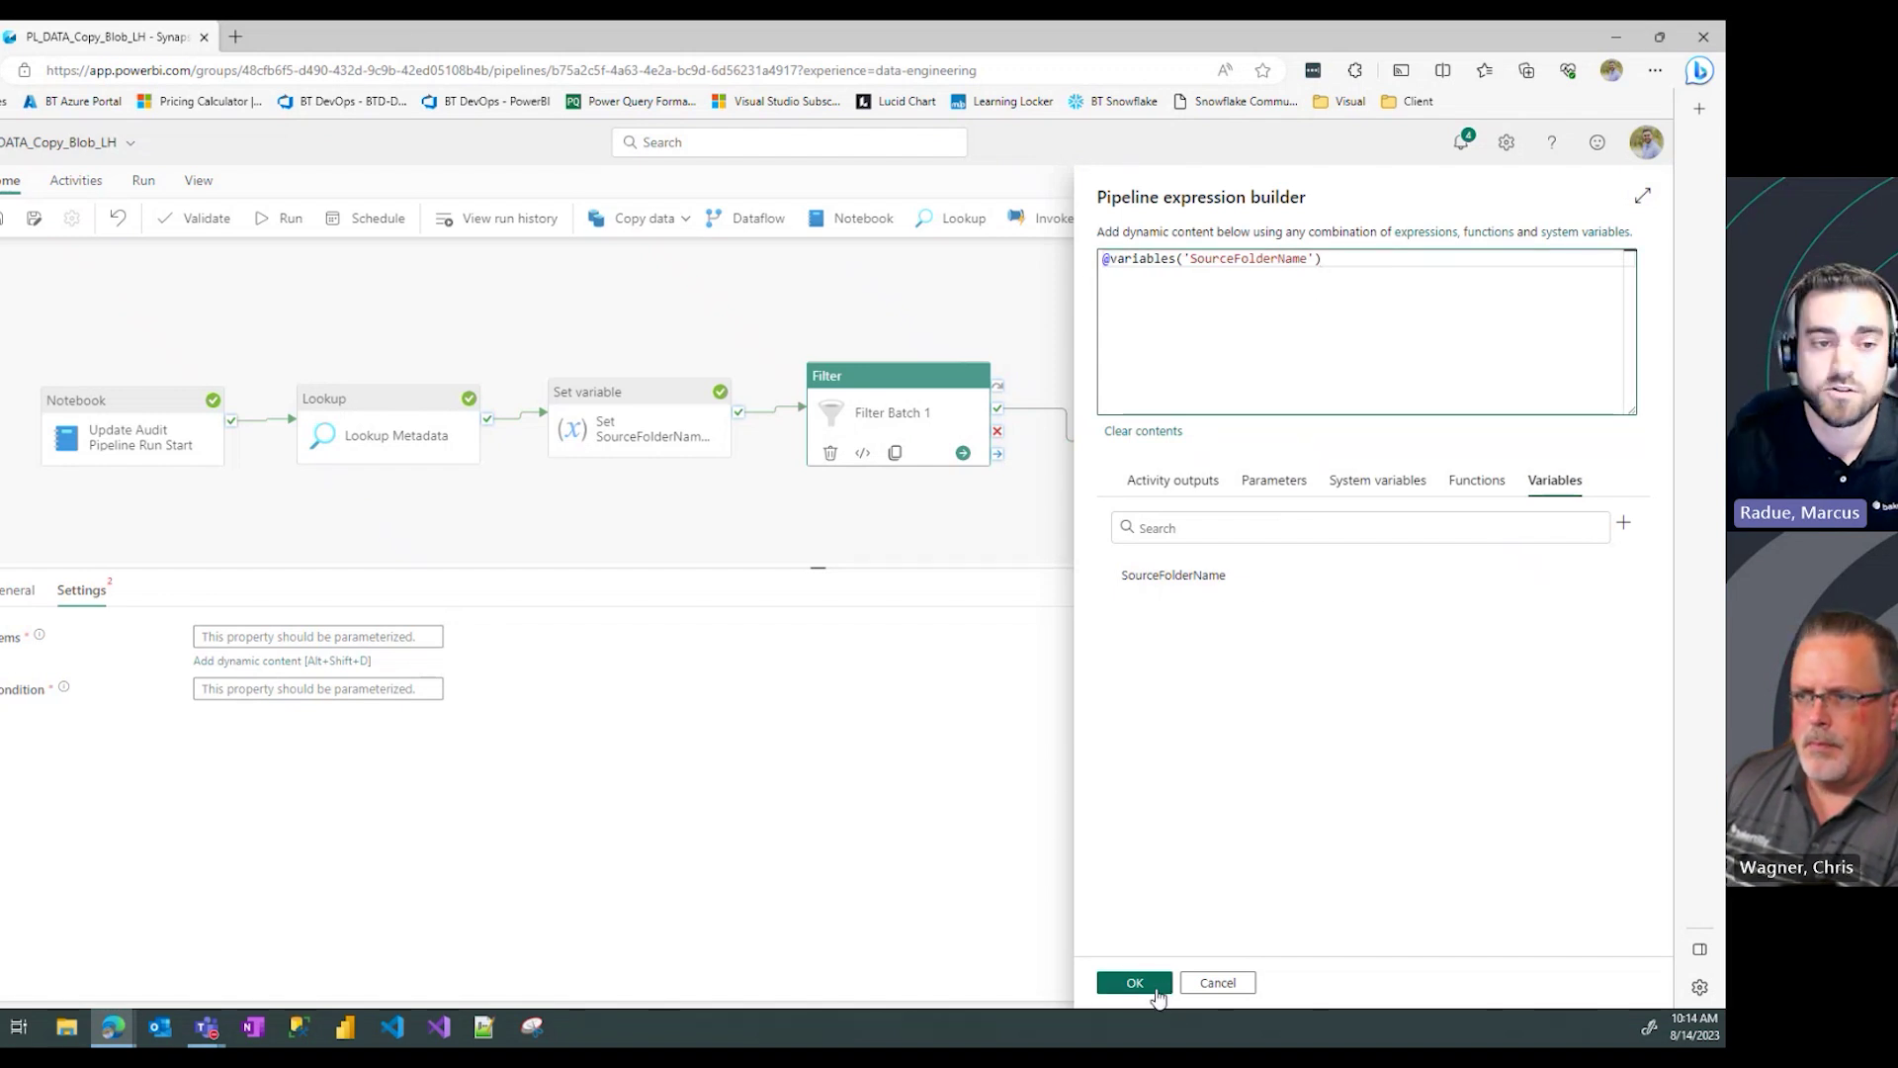
click(1157, 993)
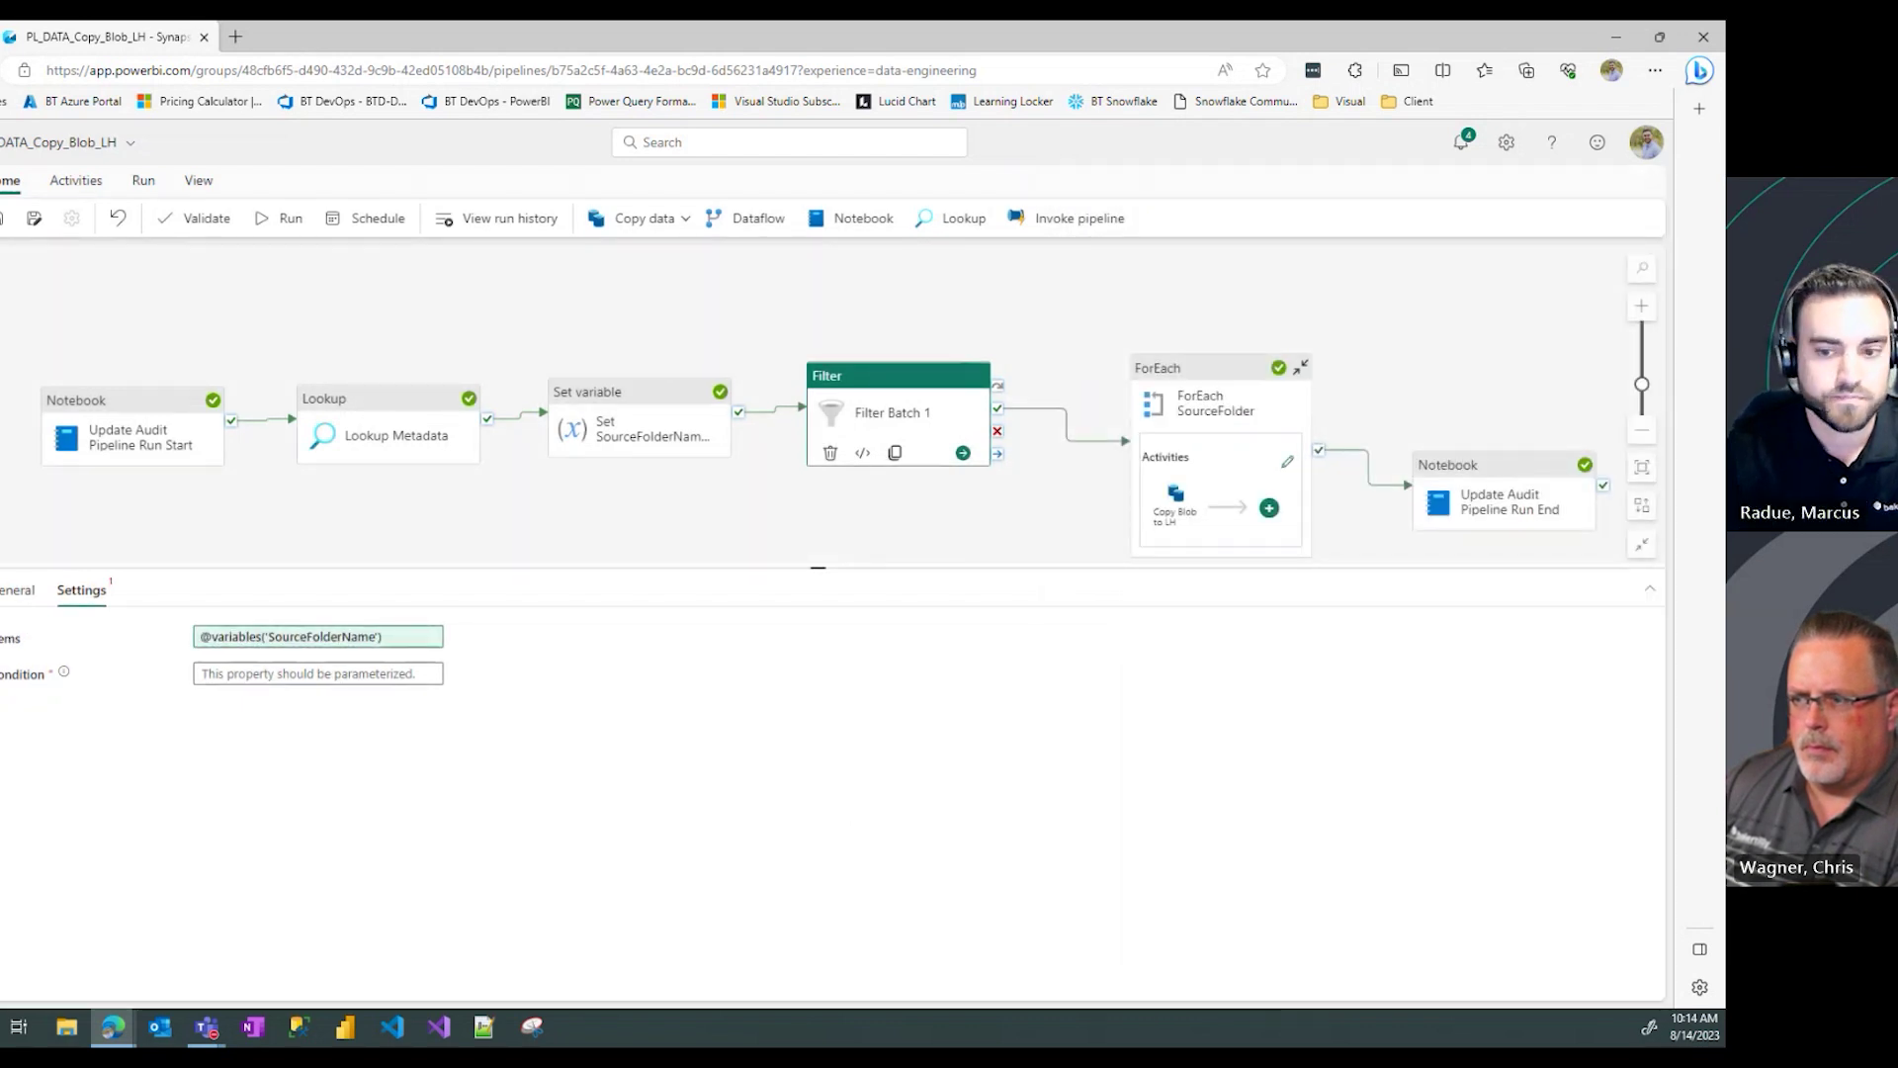
click(250, 677)
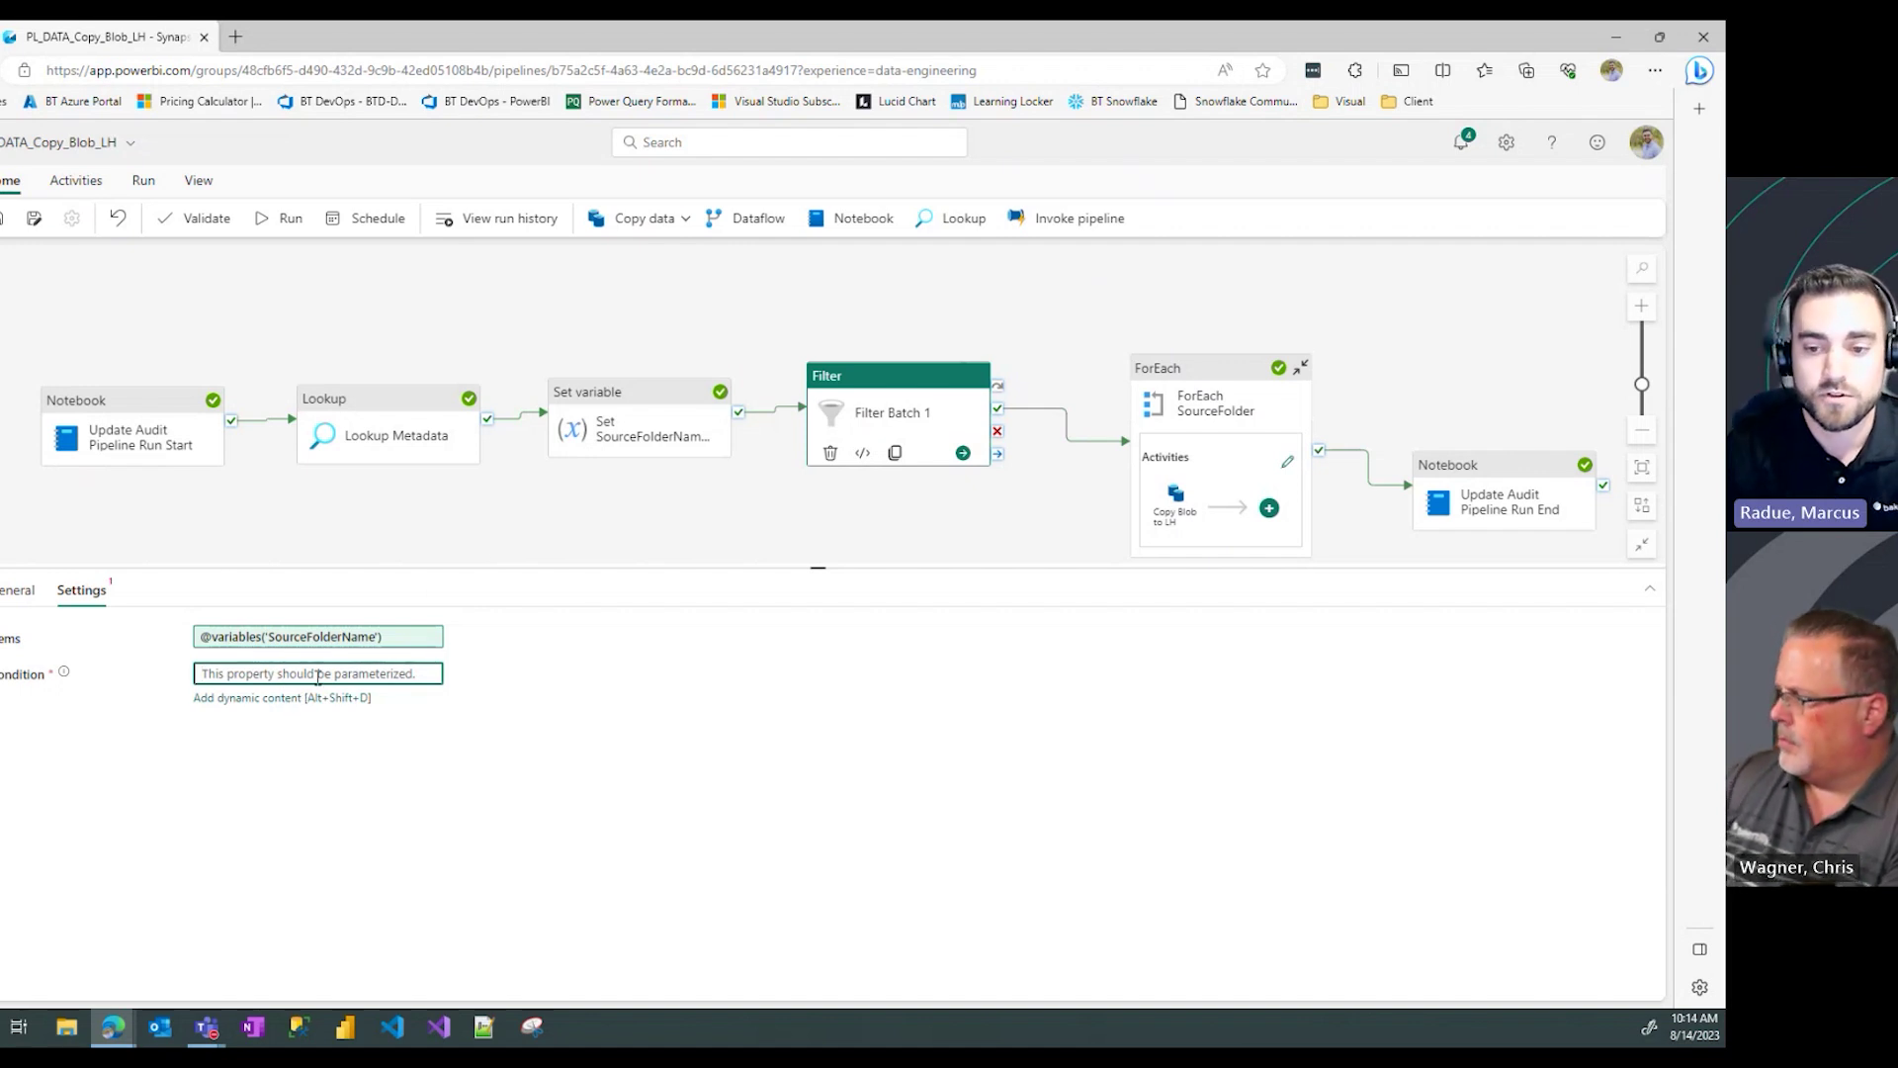
click(302, 702)
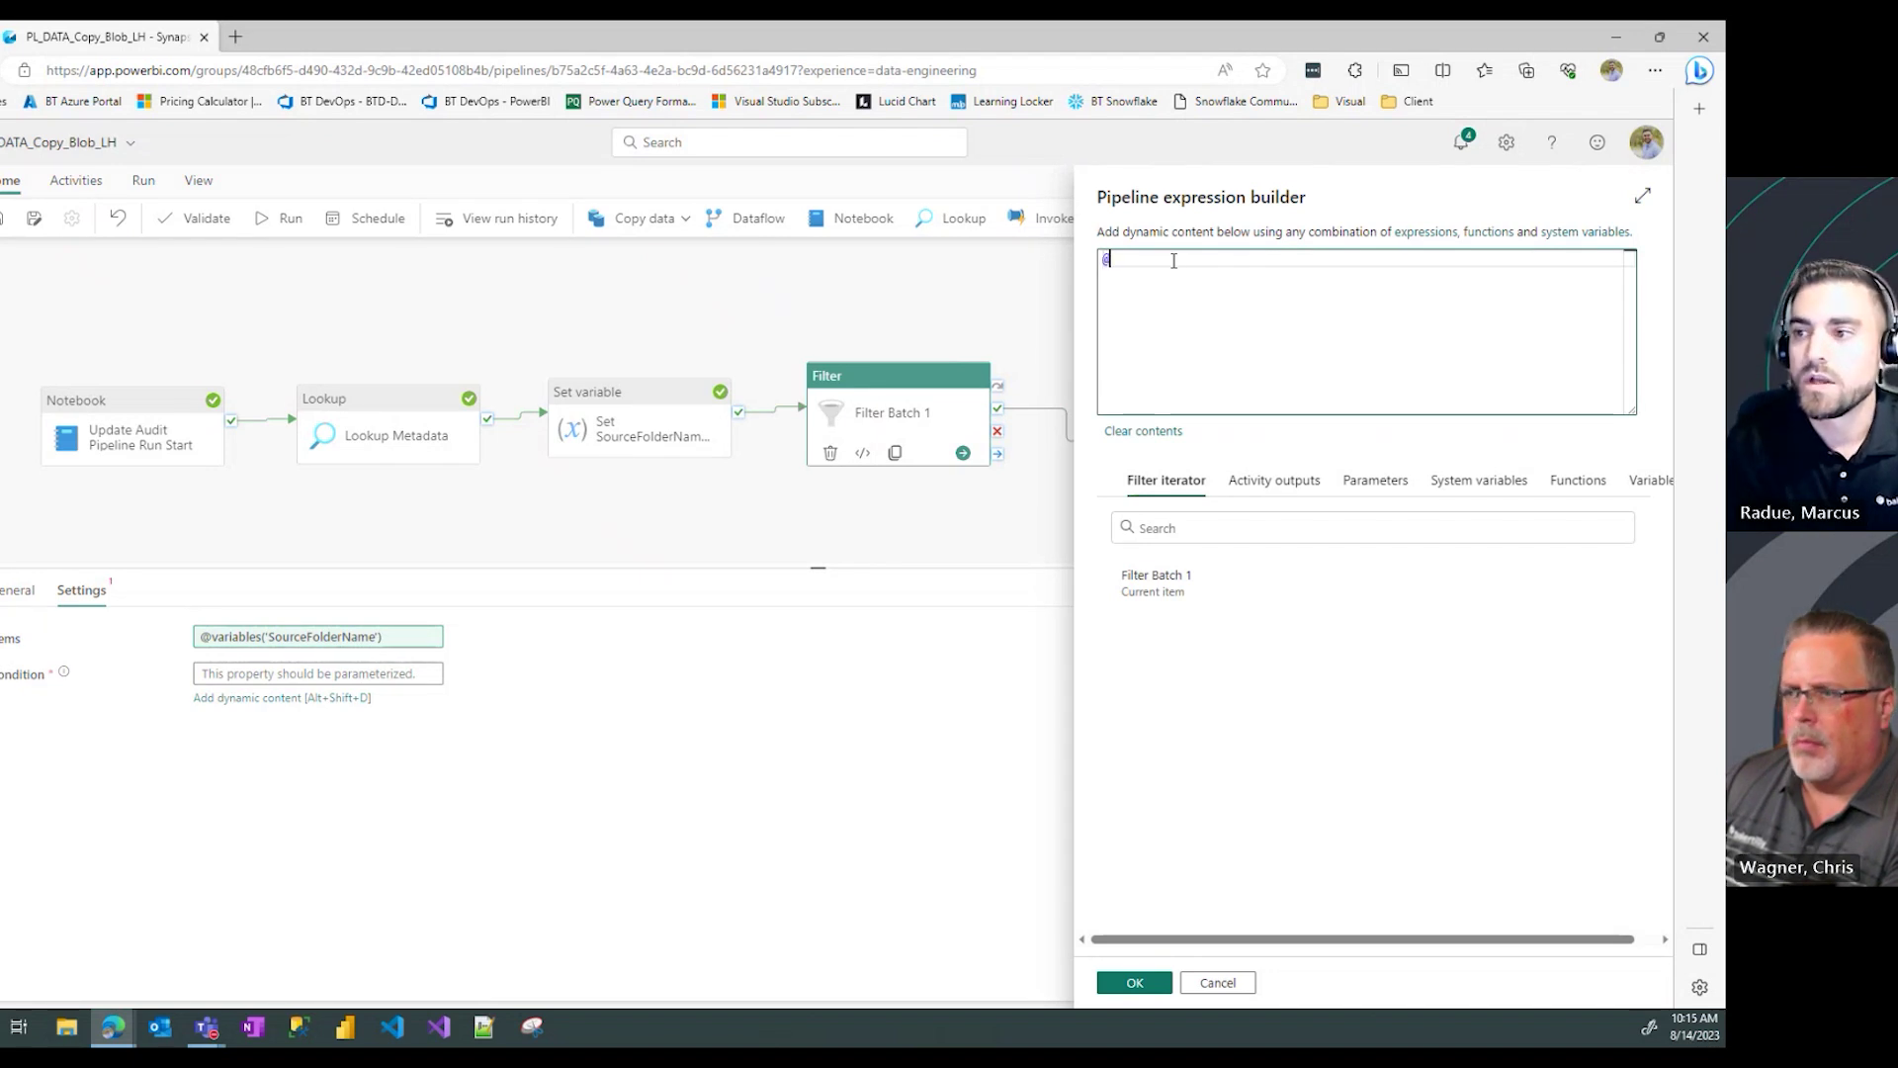
text(als)
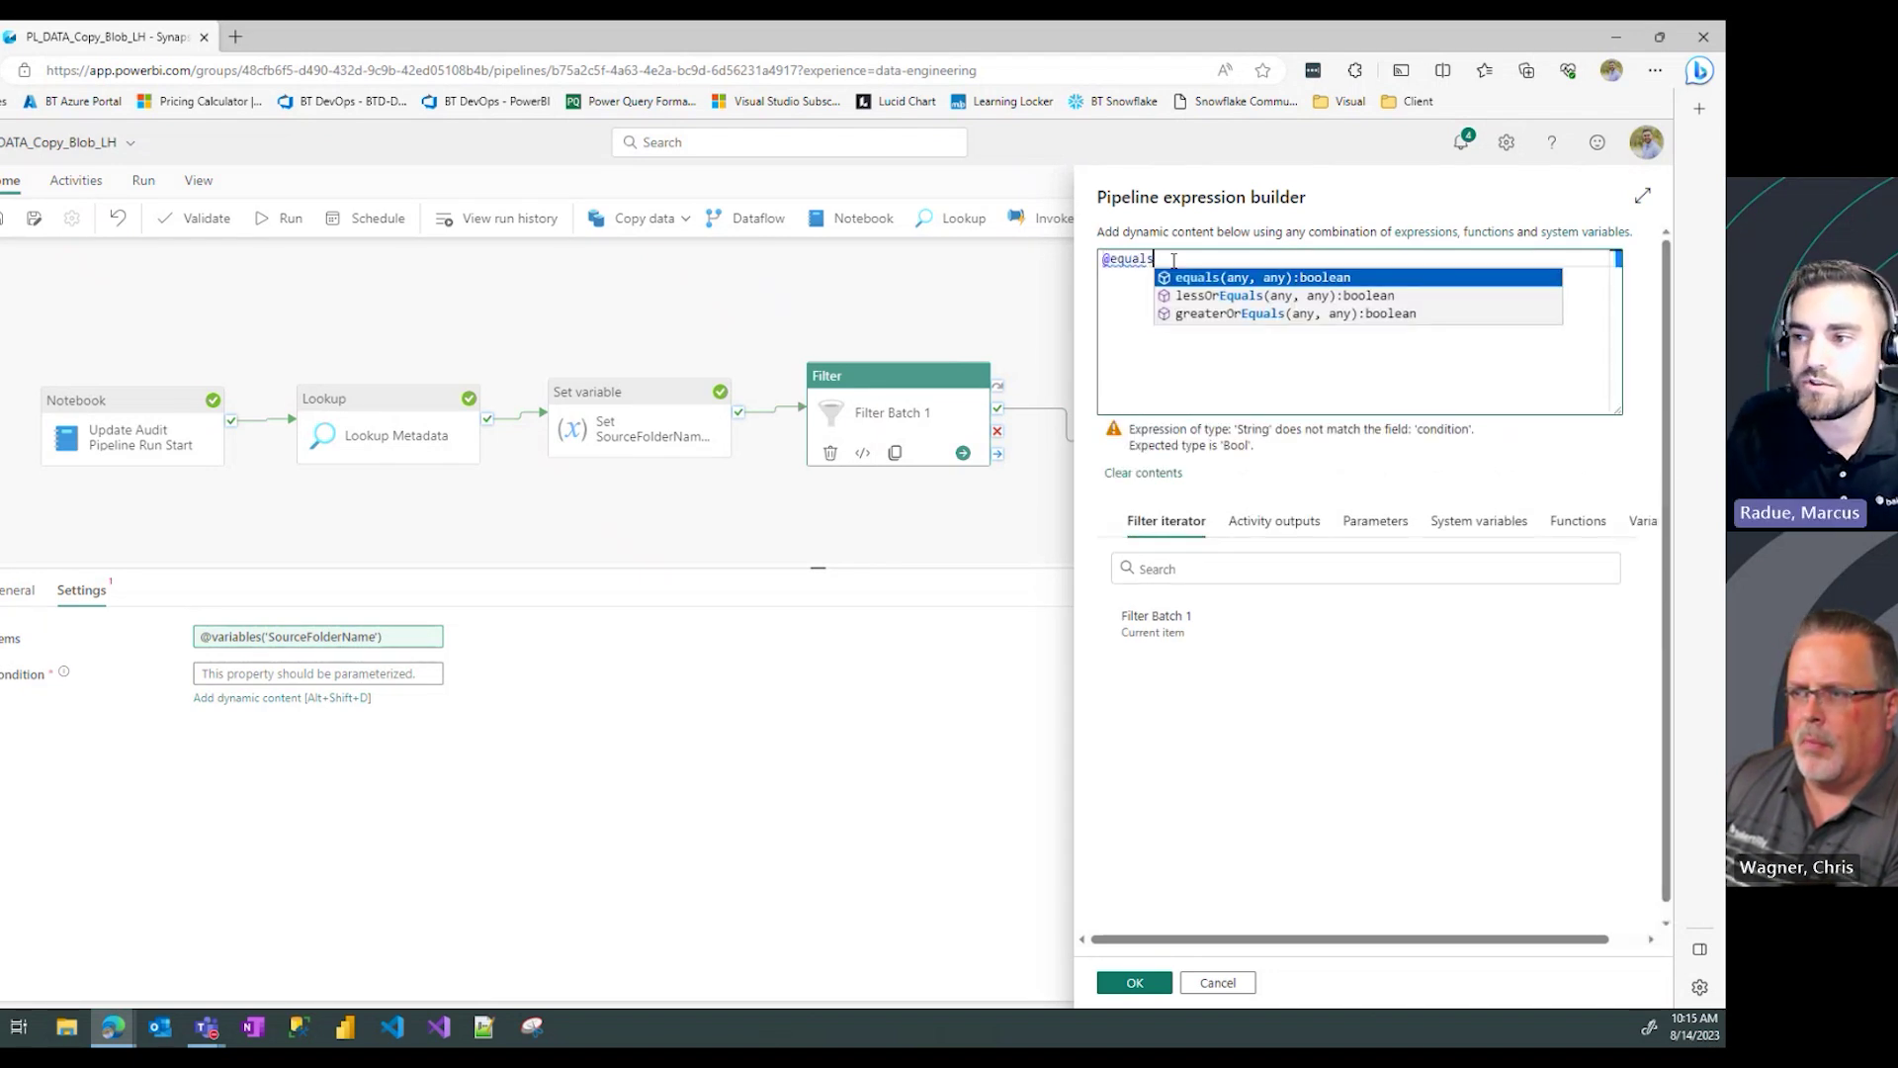
text(()
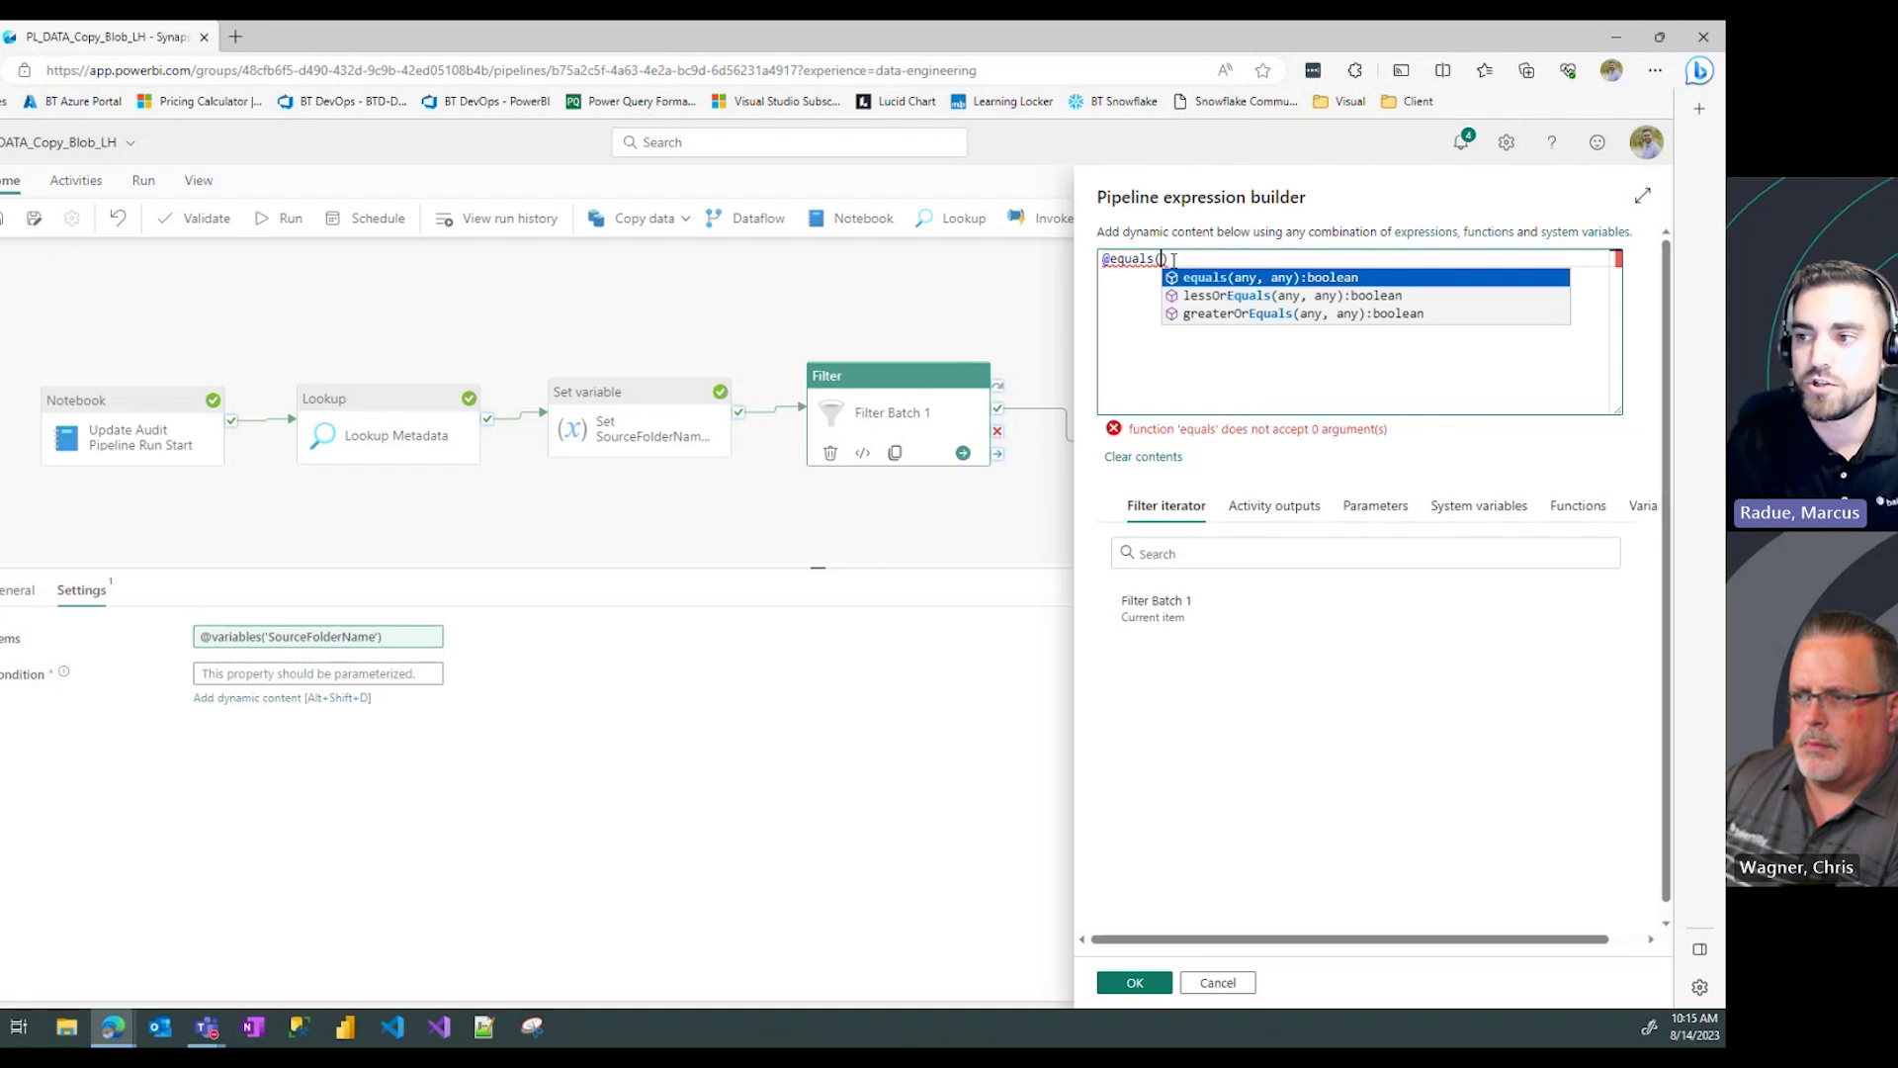
text(item)
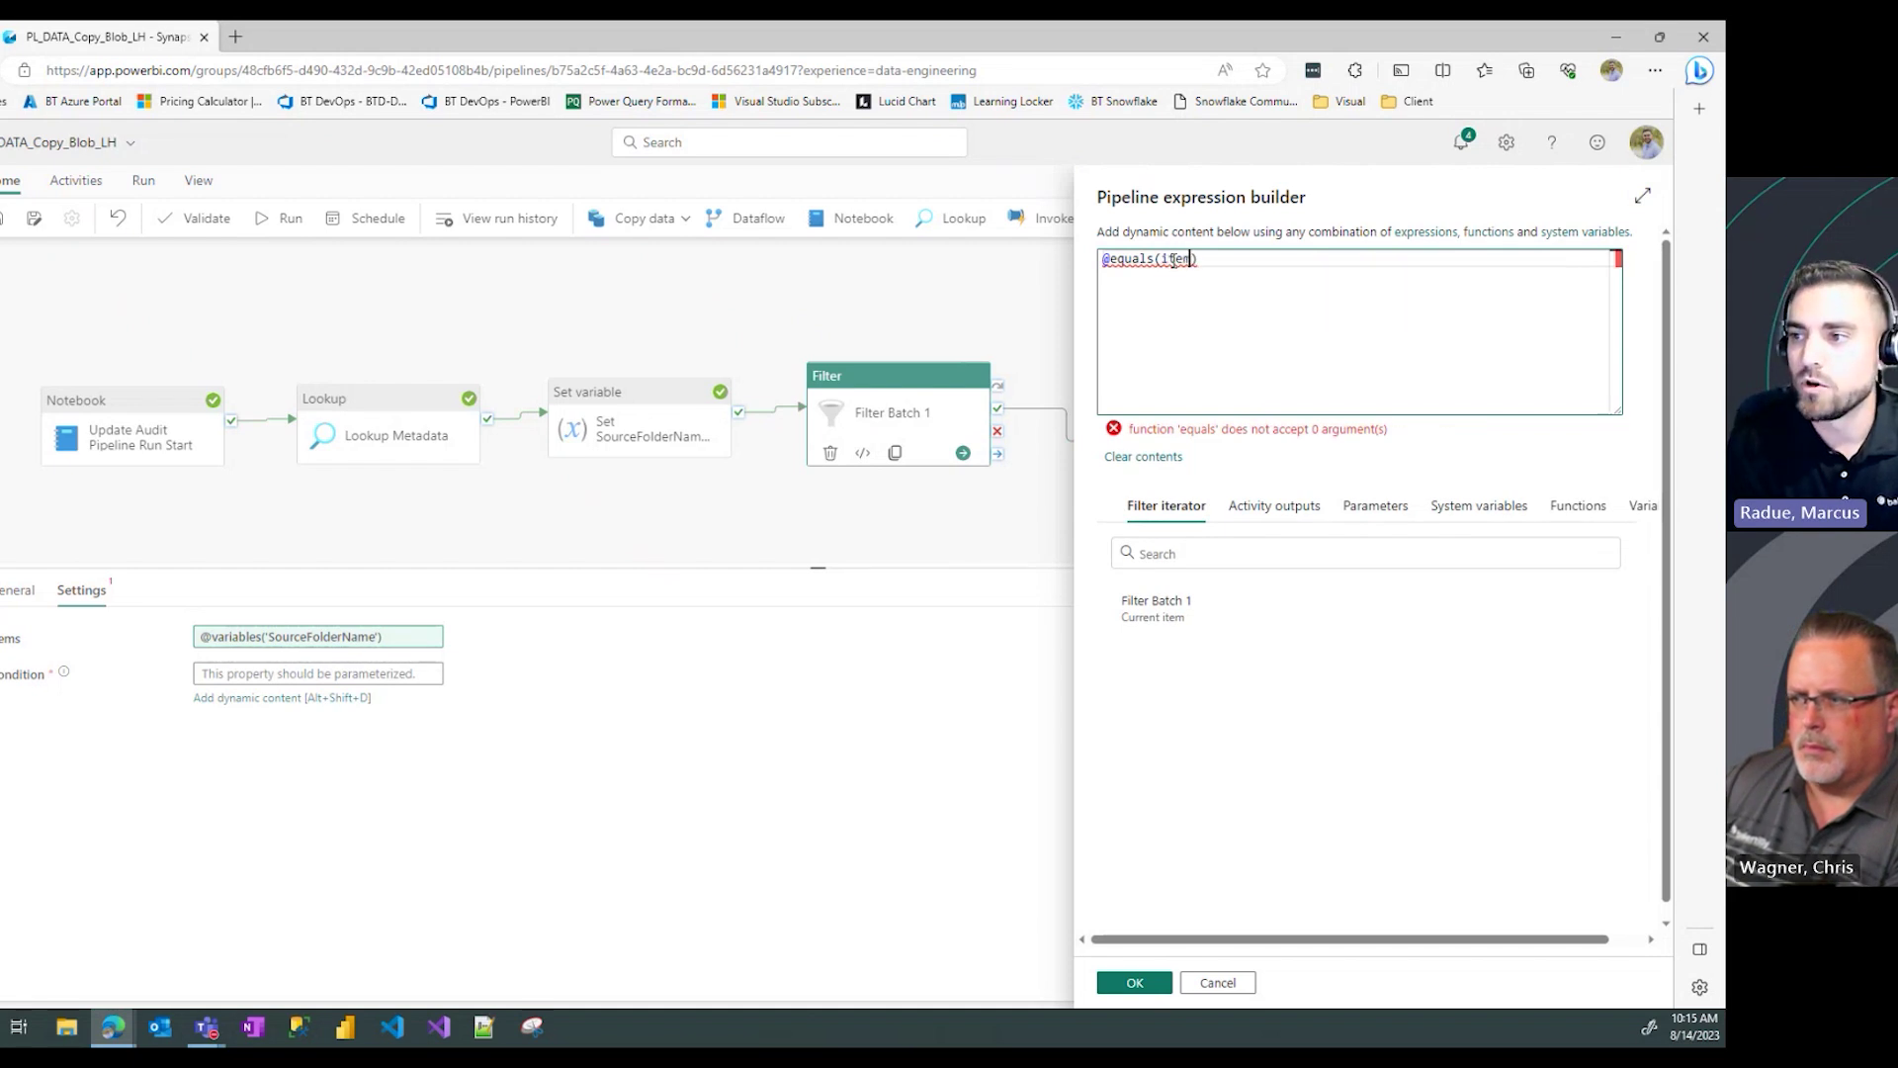
text(()
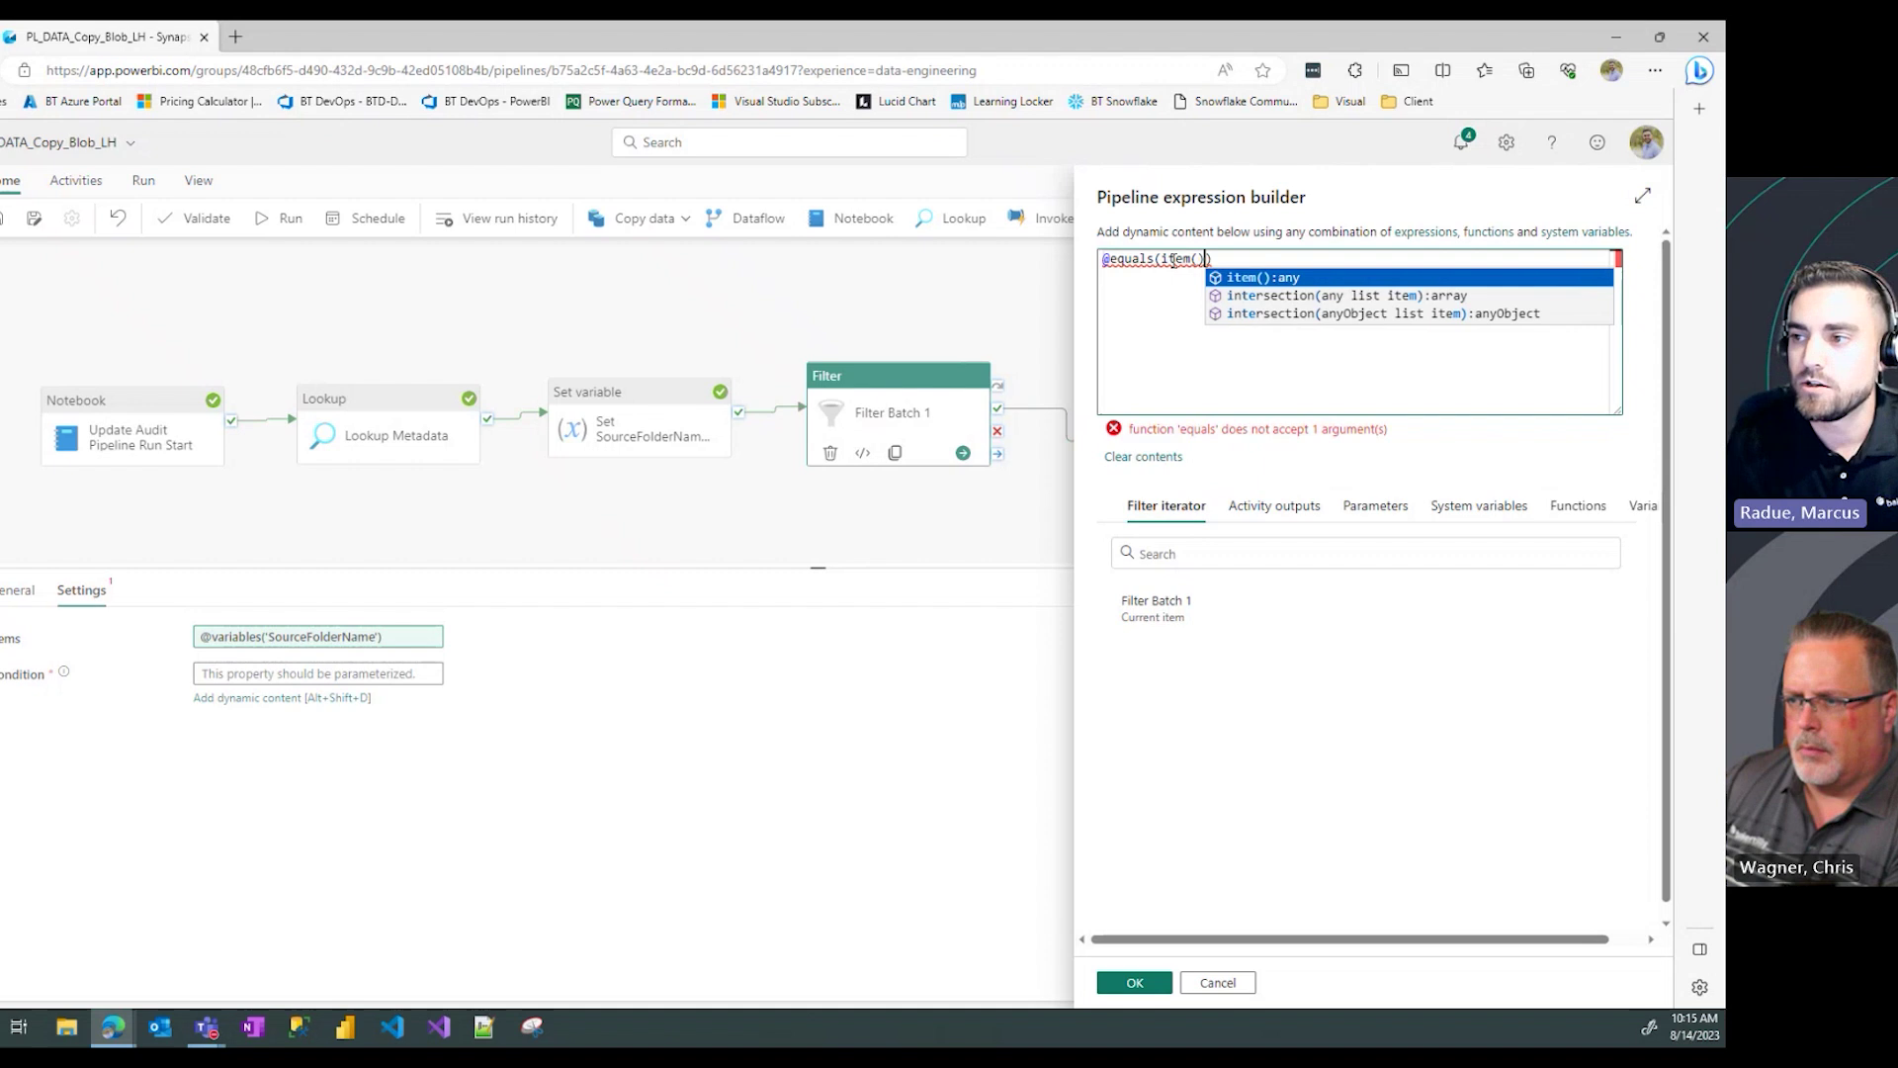
text().)
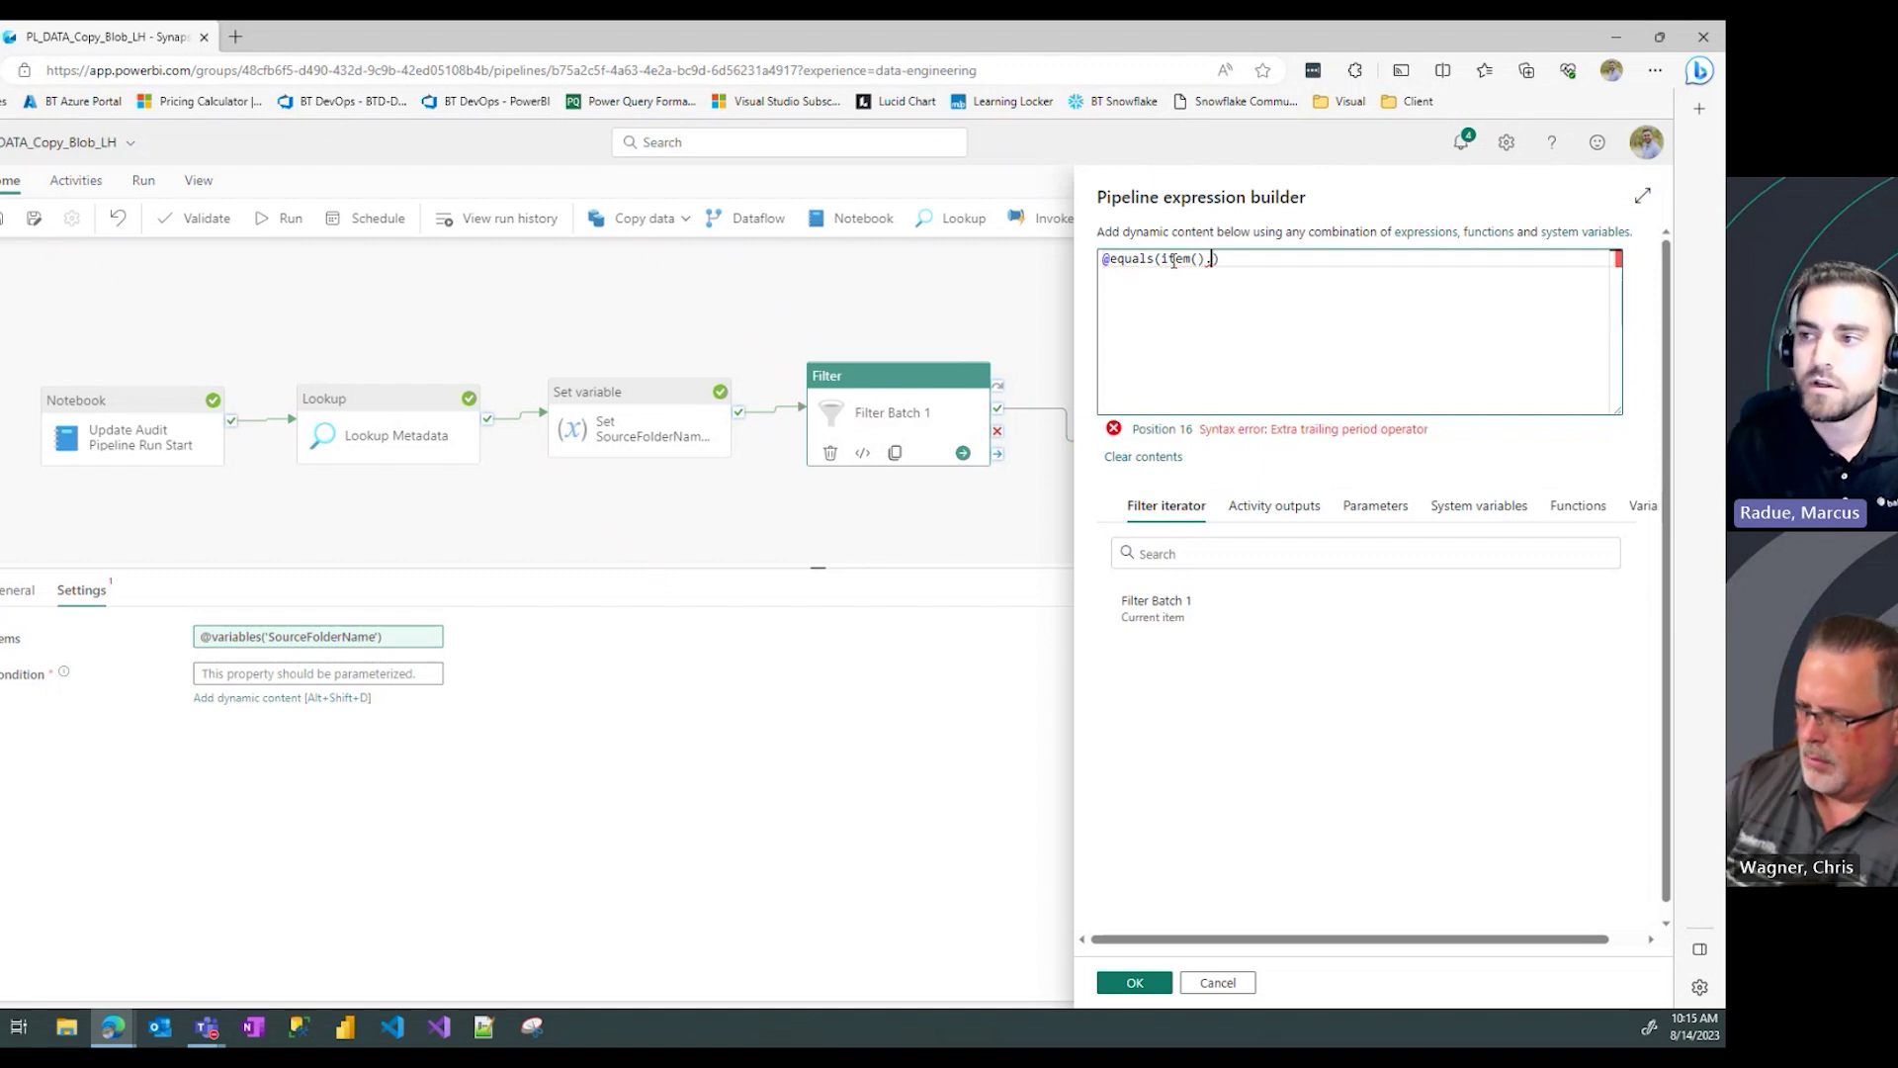
text(batch)
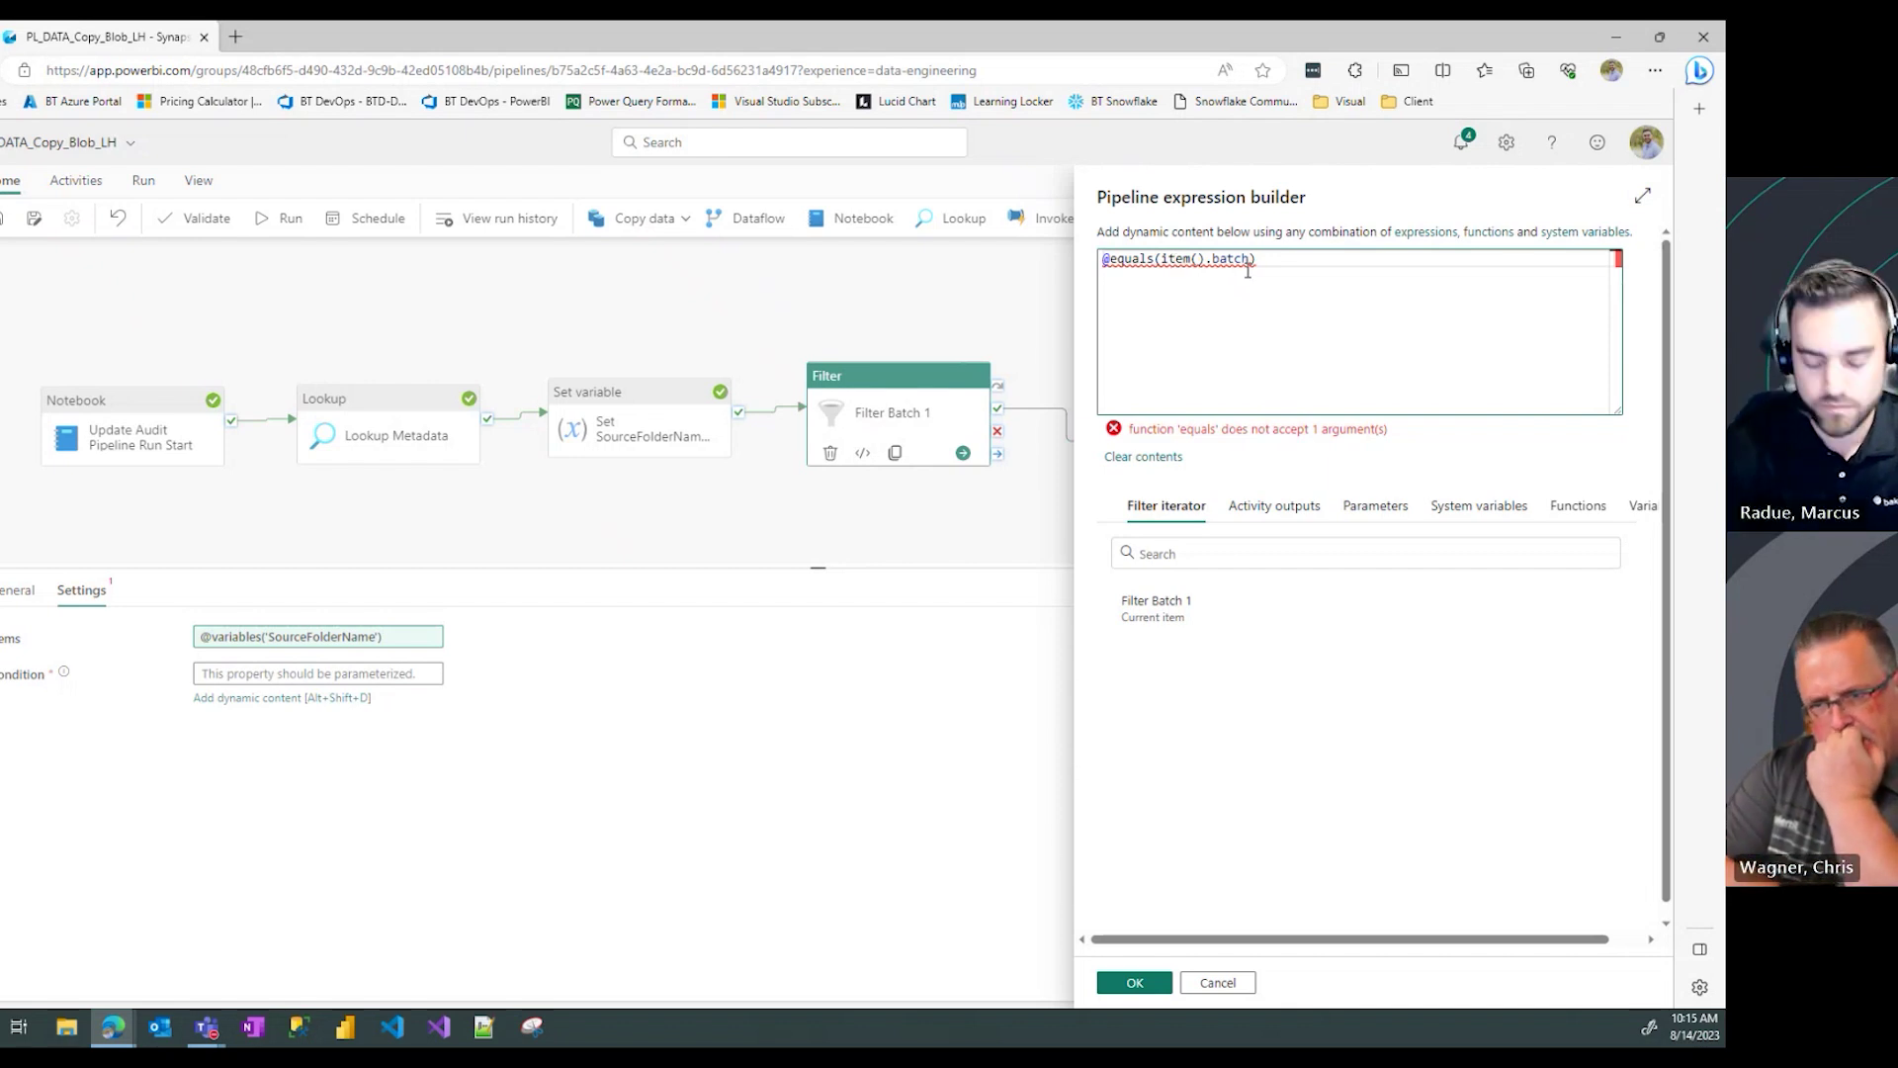
text(,1)
click(1296, 256)
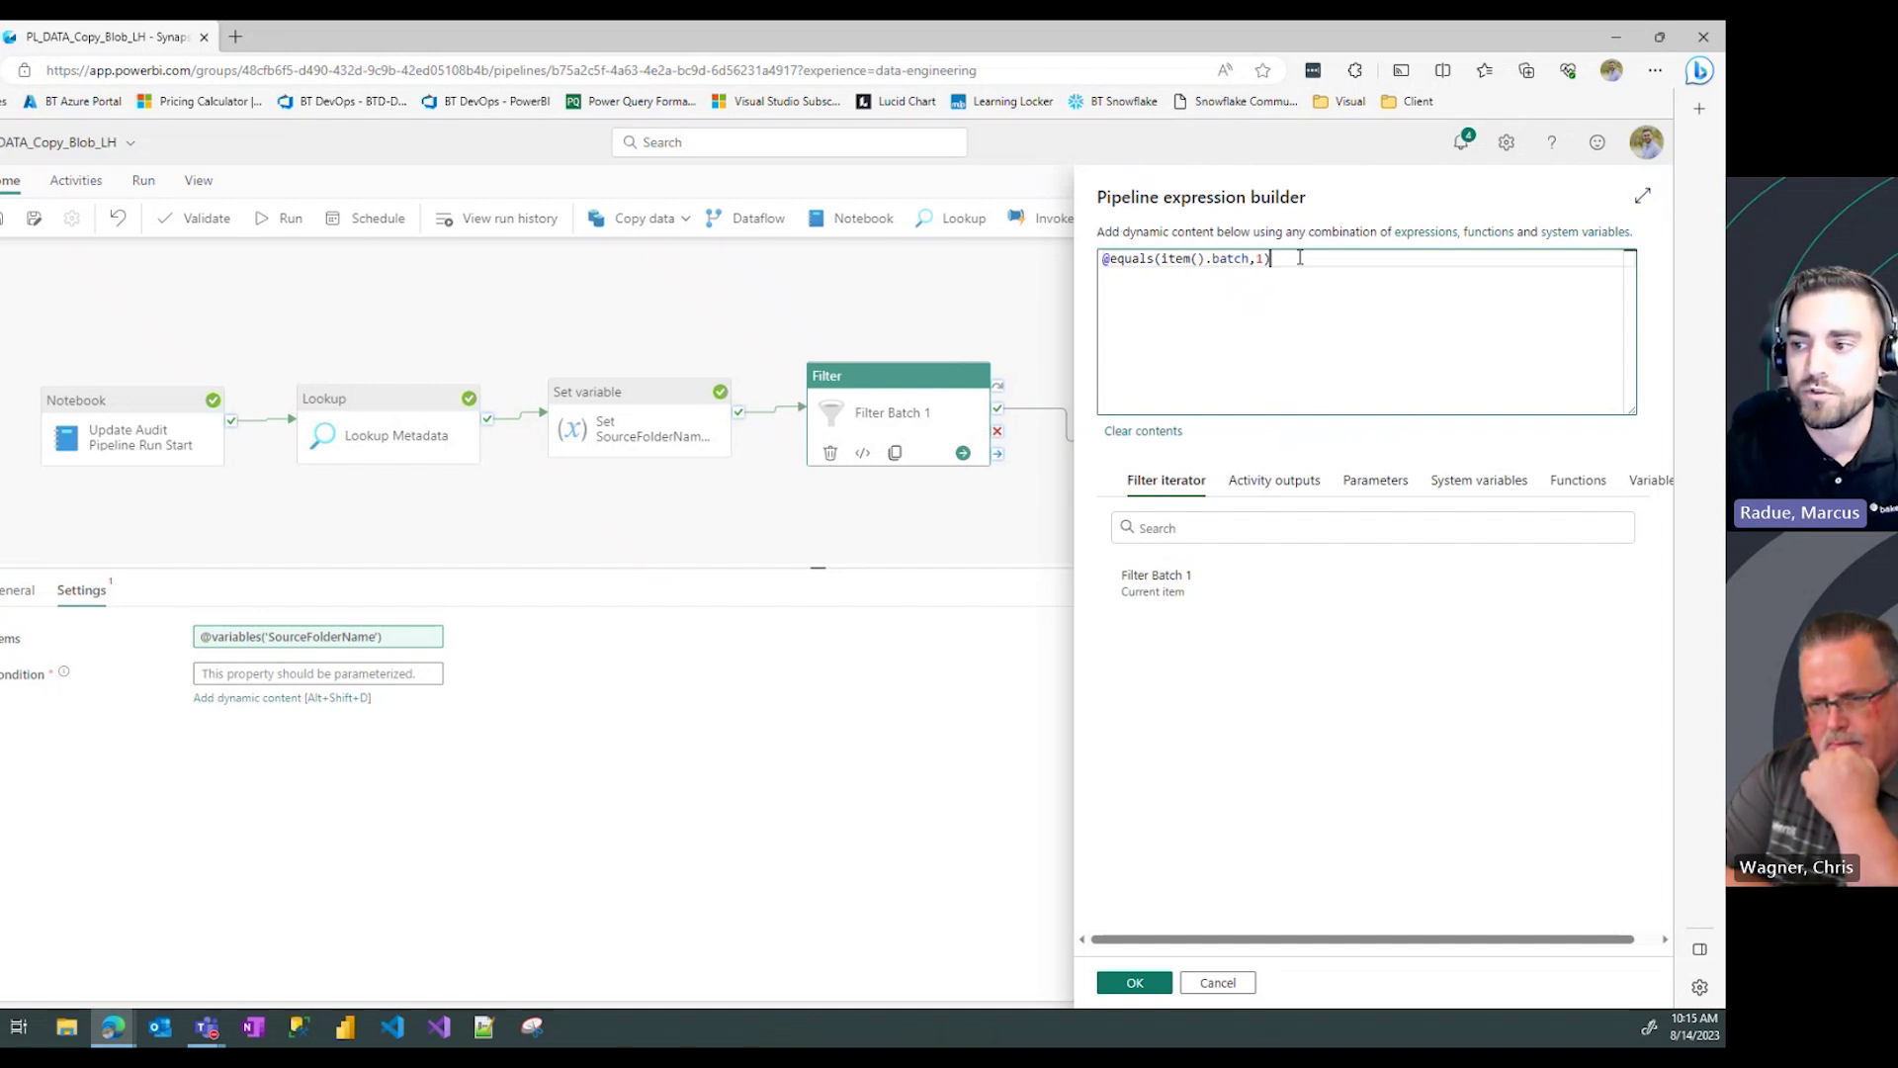
drag(1162, 260, 1263, 262)
click(1197, 262)
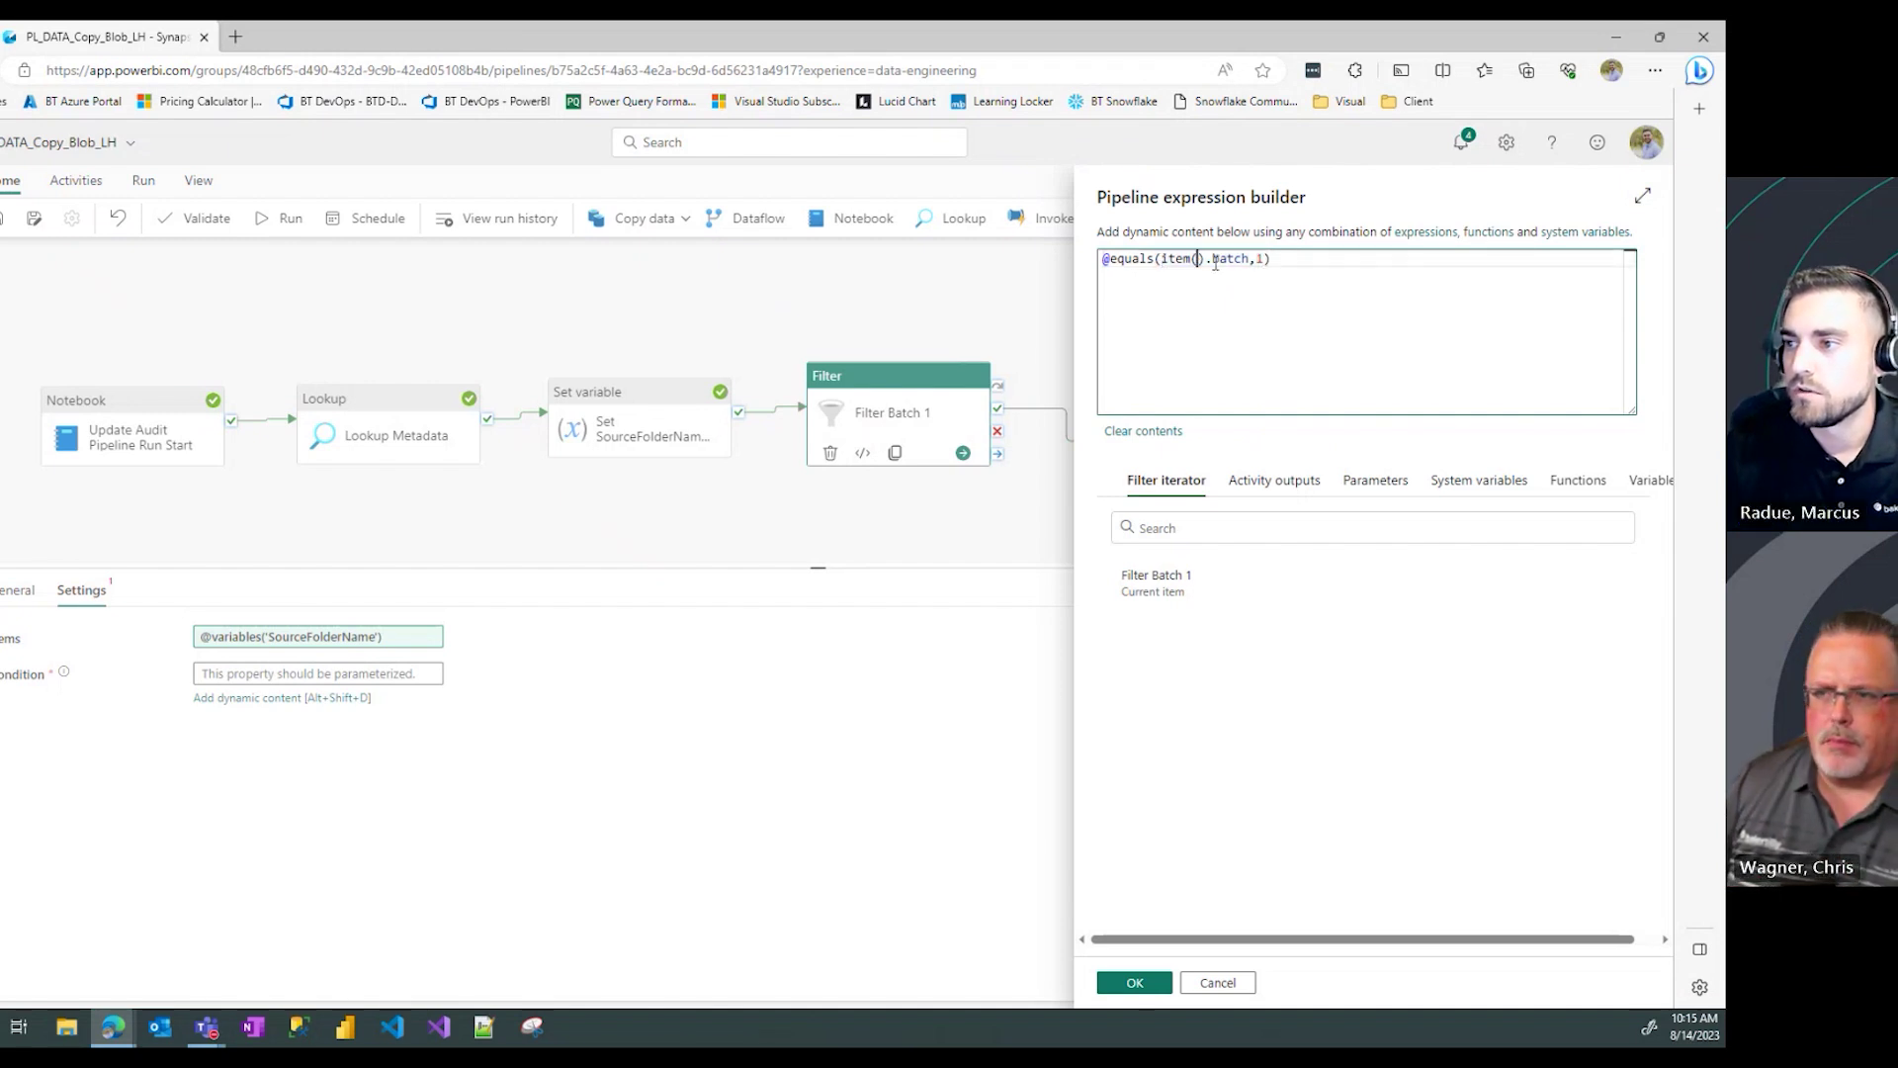
drag(1163, 260, 1237, 260)
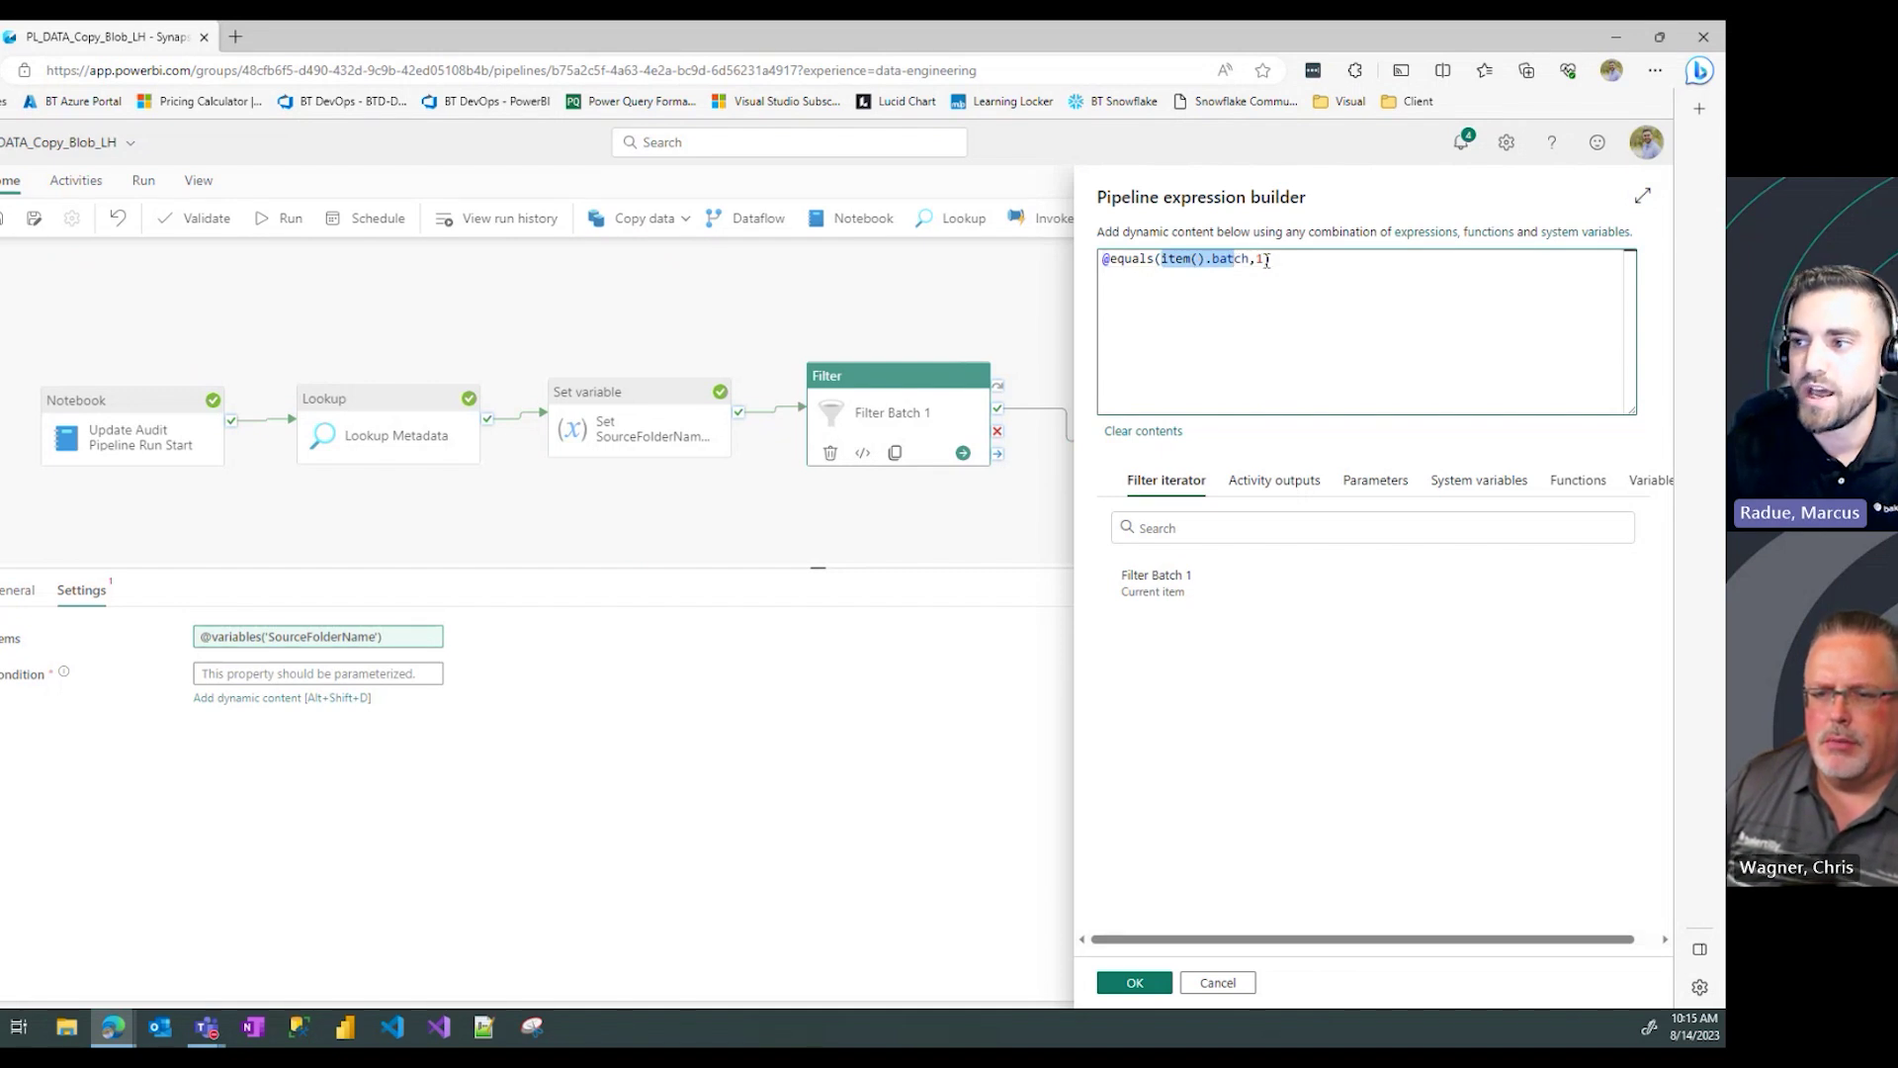
click(1268, 260)
text())
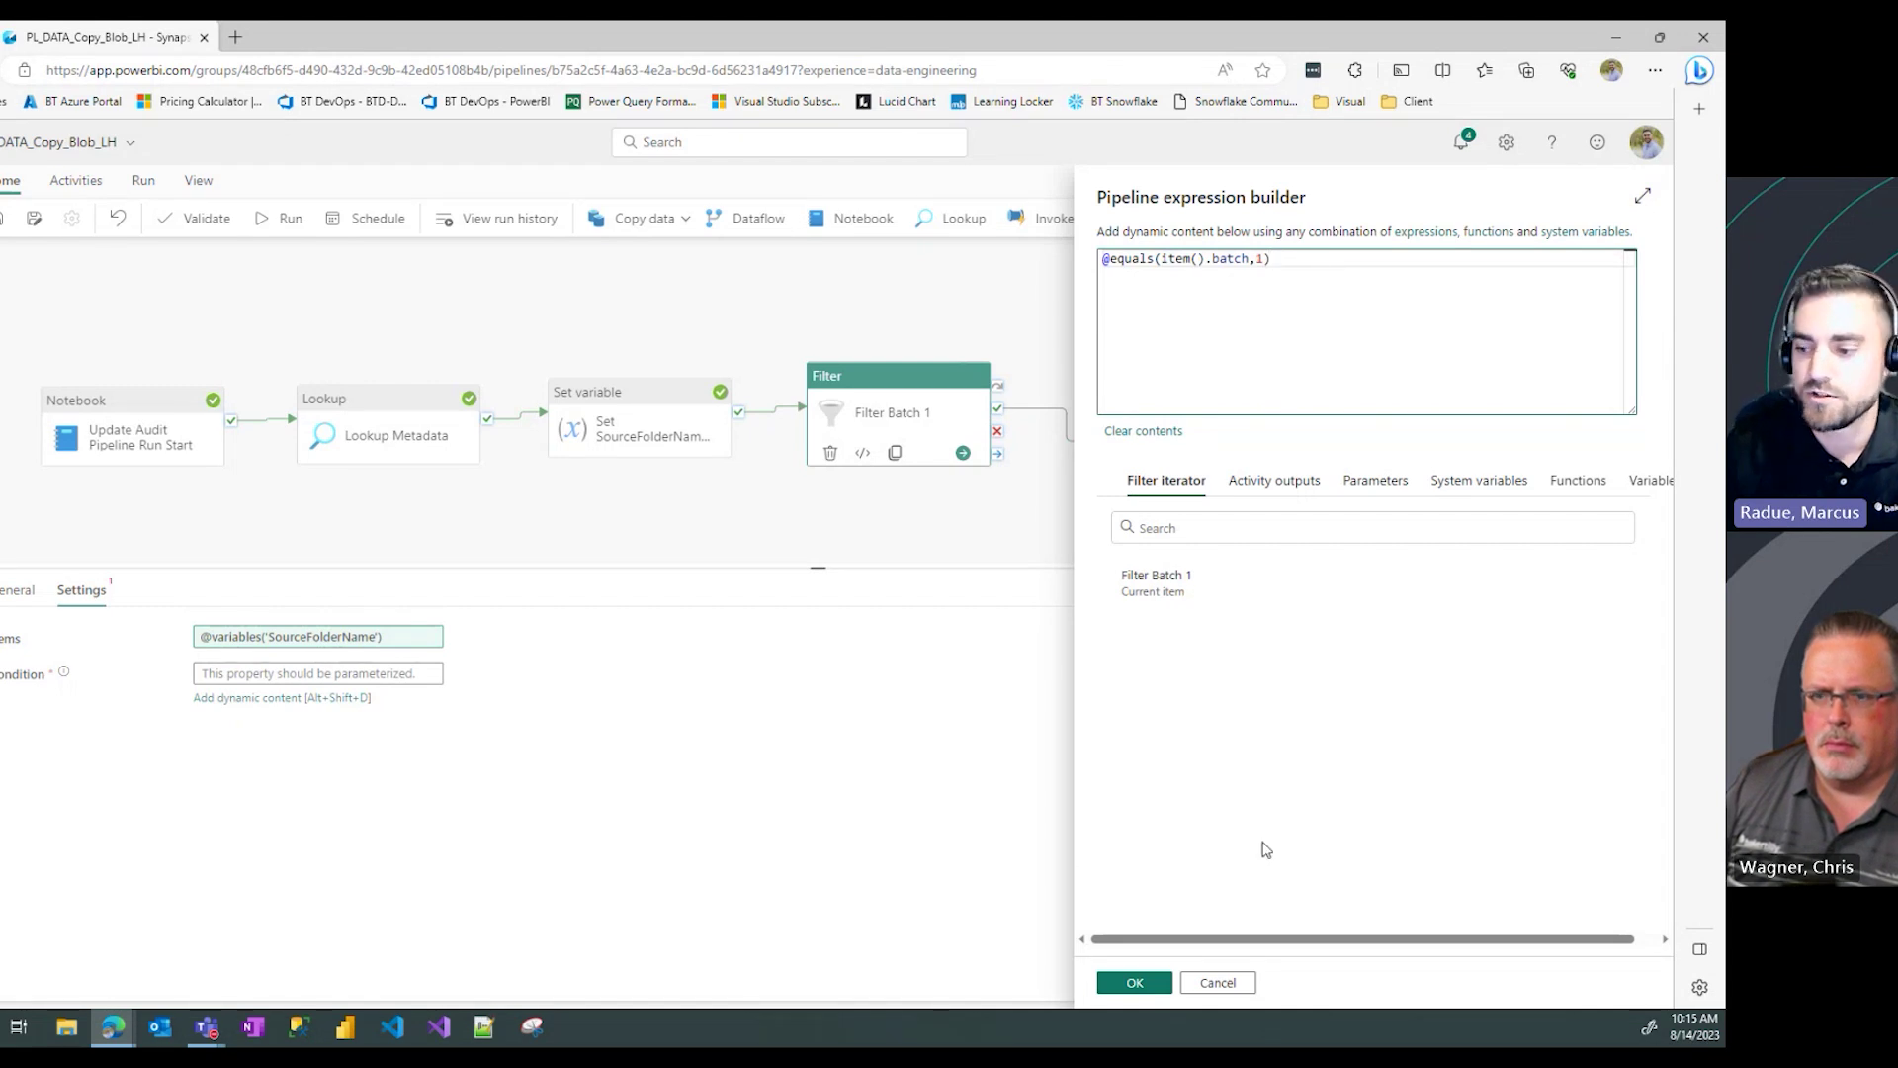
click(1137, 982)
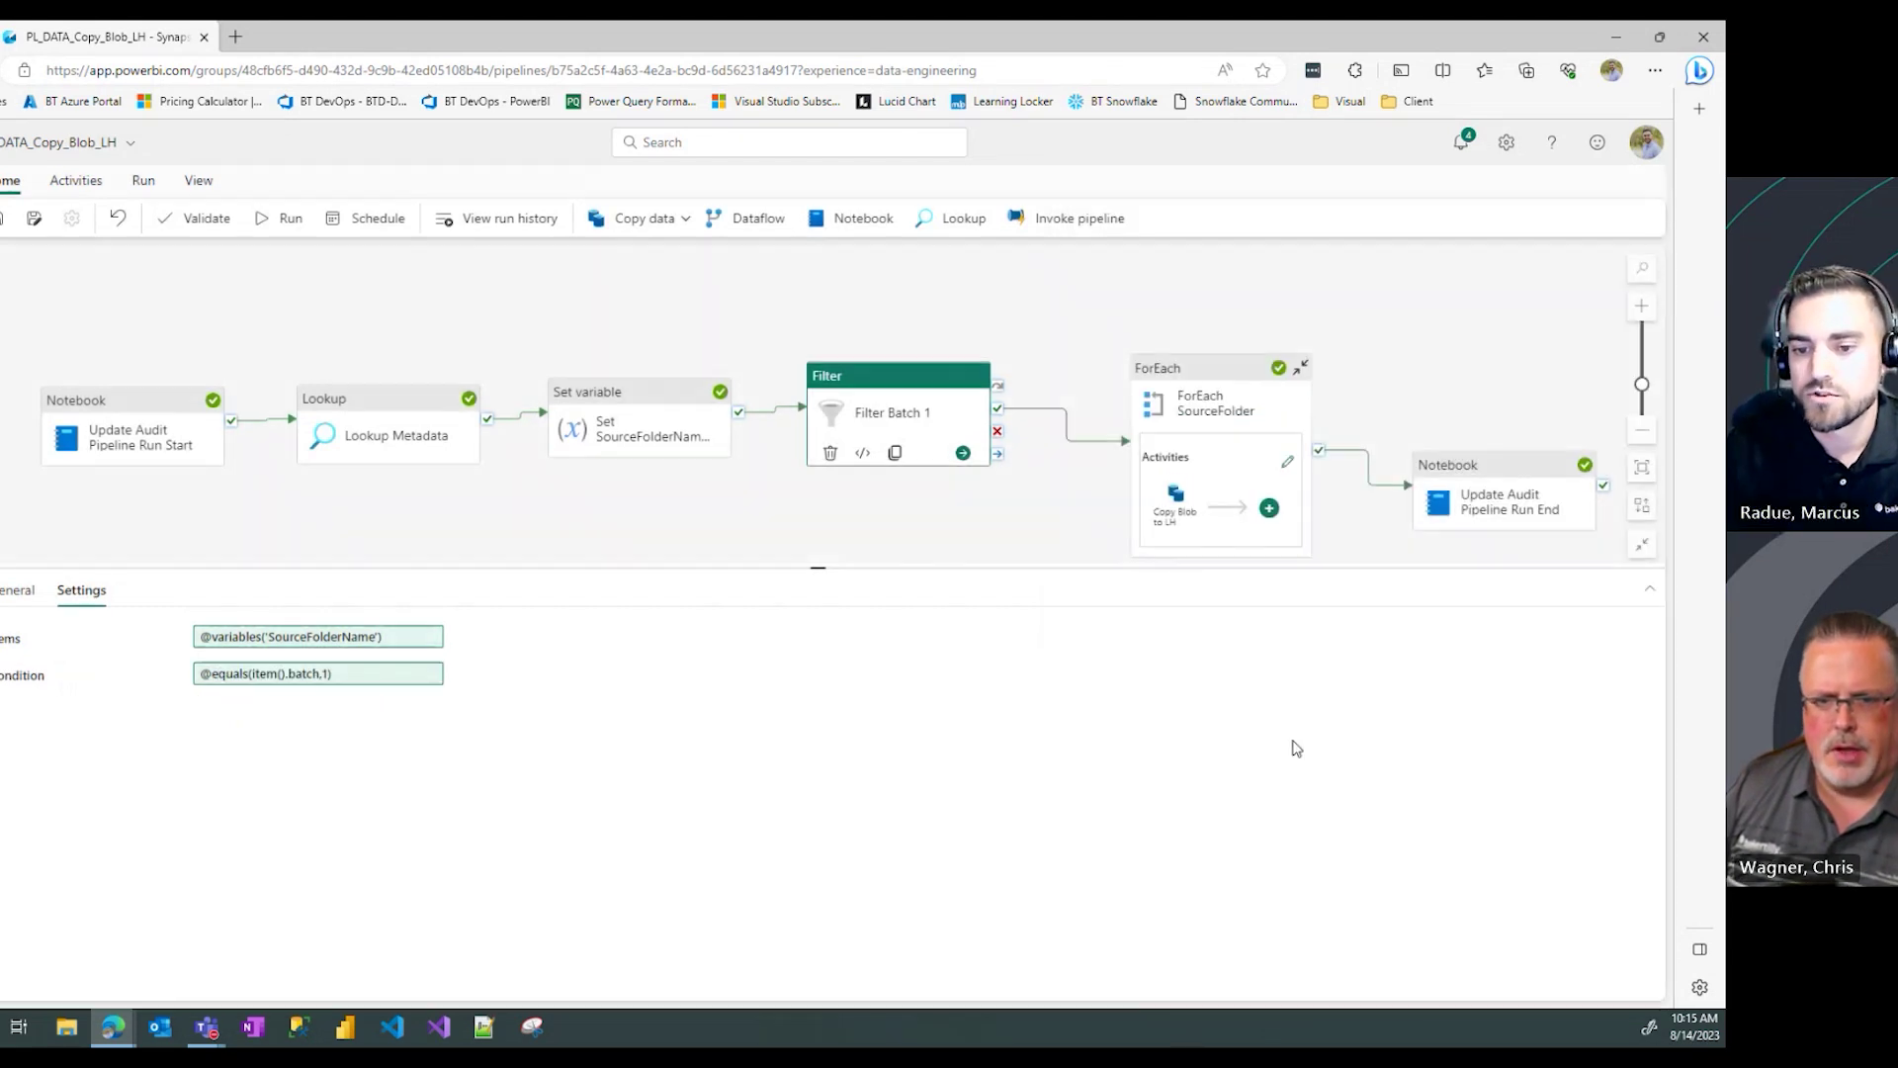
Step: Review Filter Batch 1, then select ForEach SourceFolder and show its settings
drag(992, 512, 762, 534)
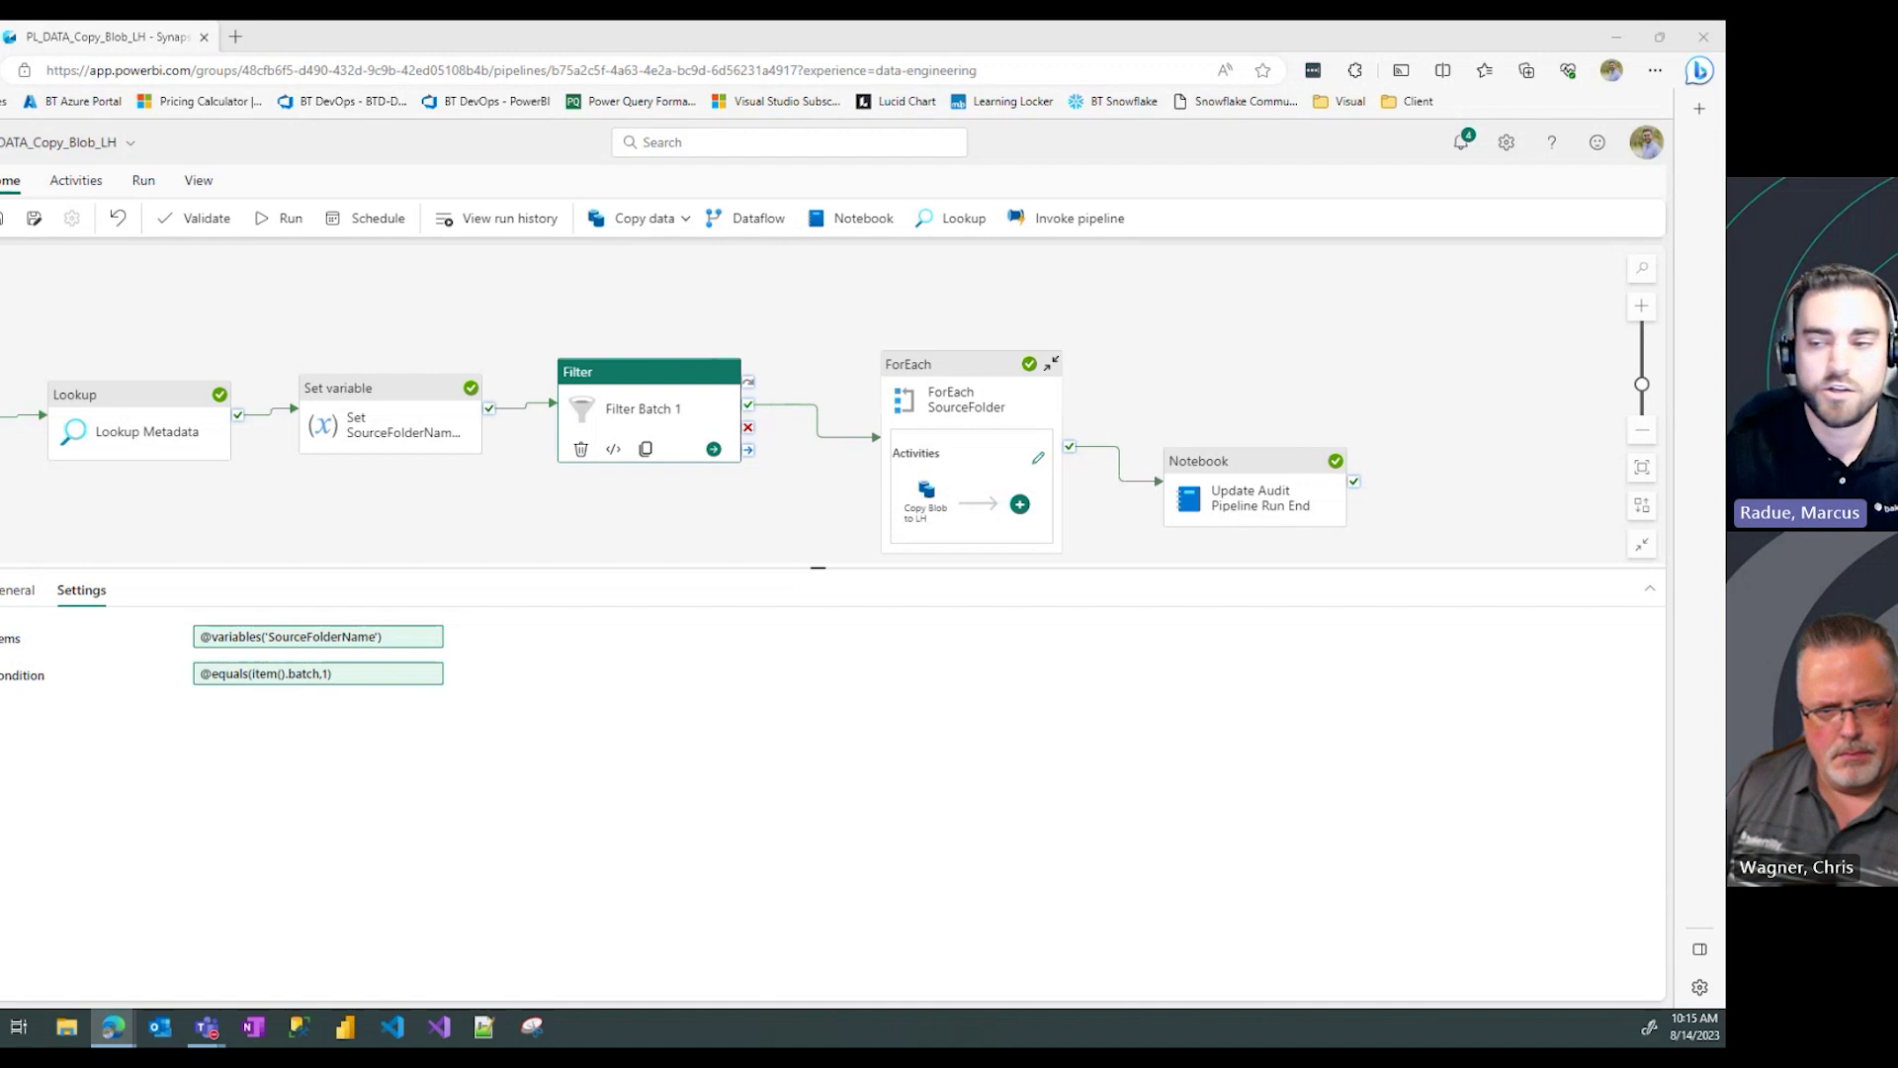
drag(1226, 465, 1219, 432)
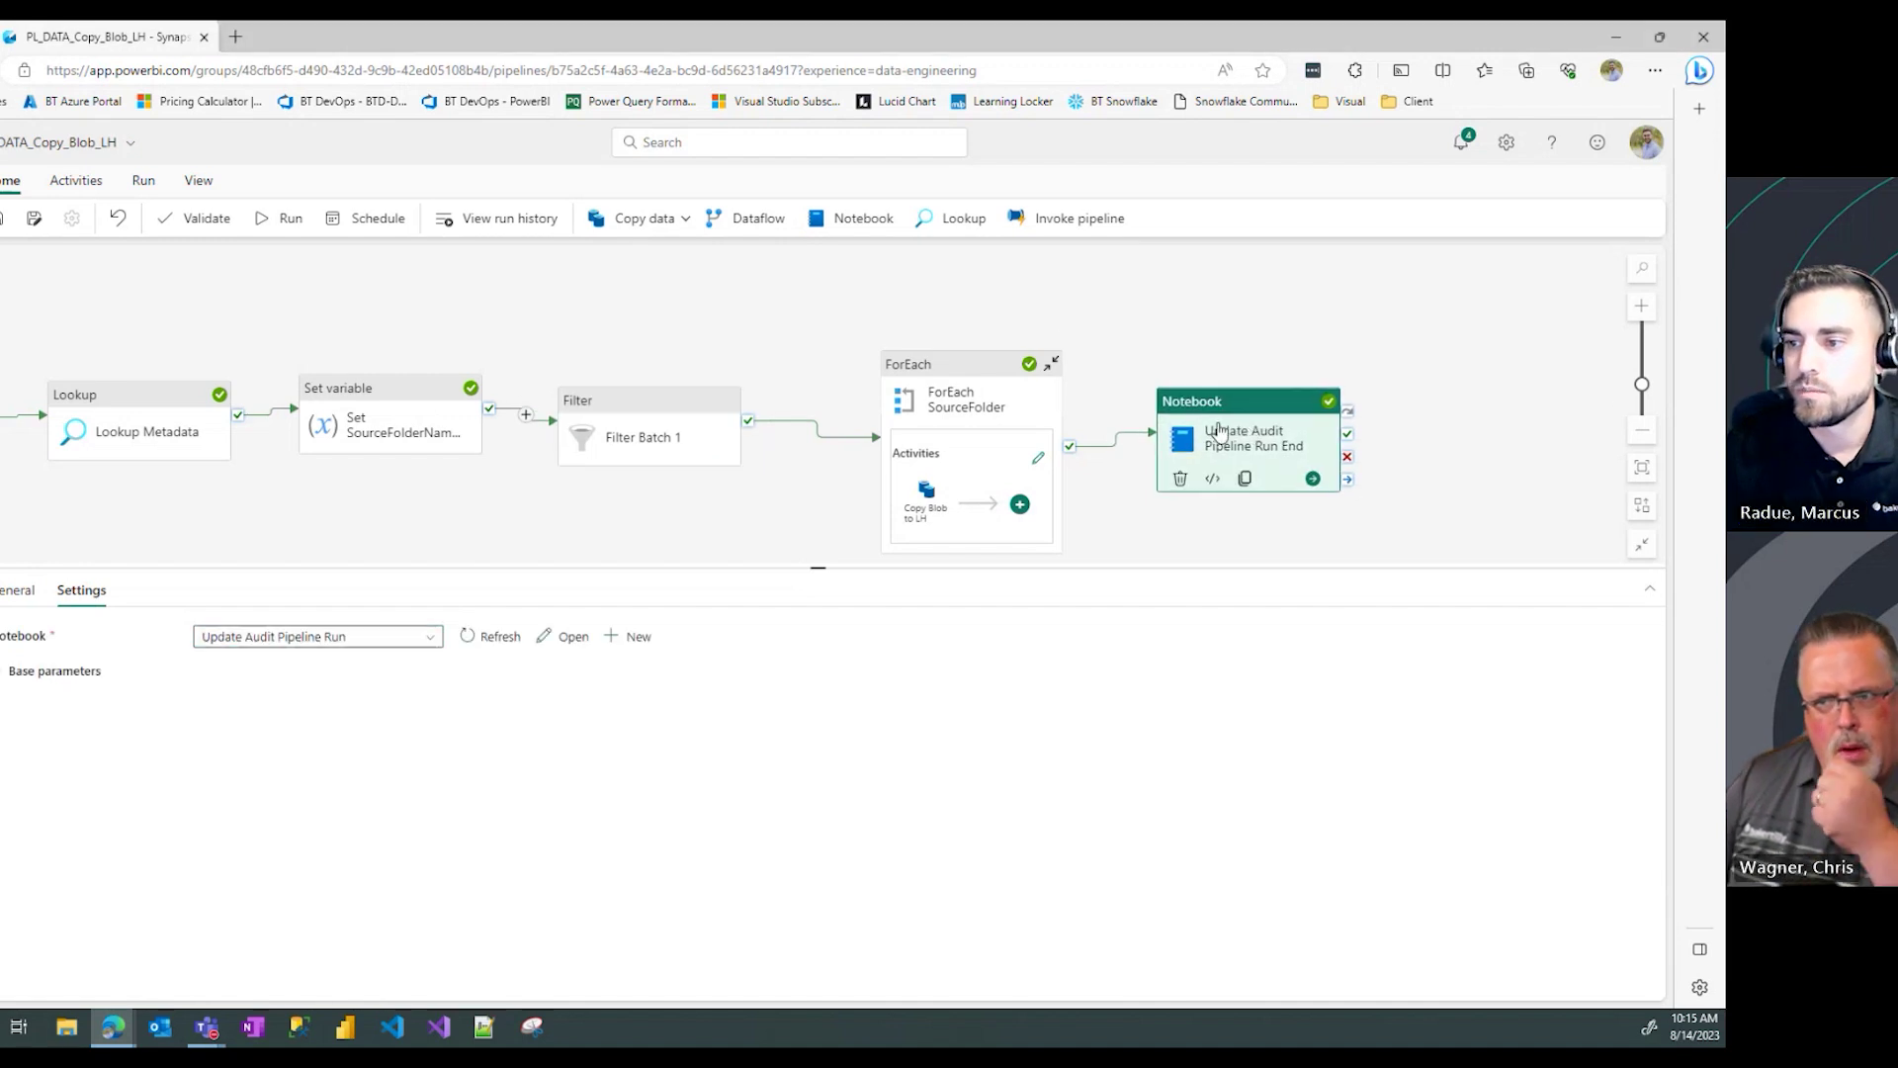
click(967, 383)
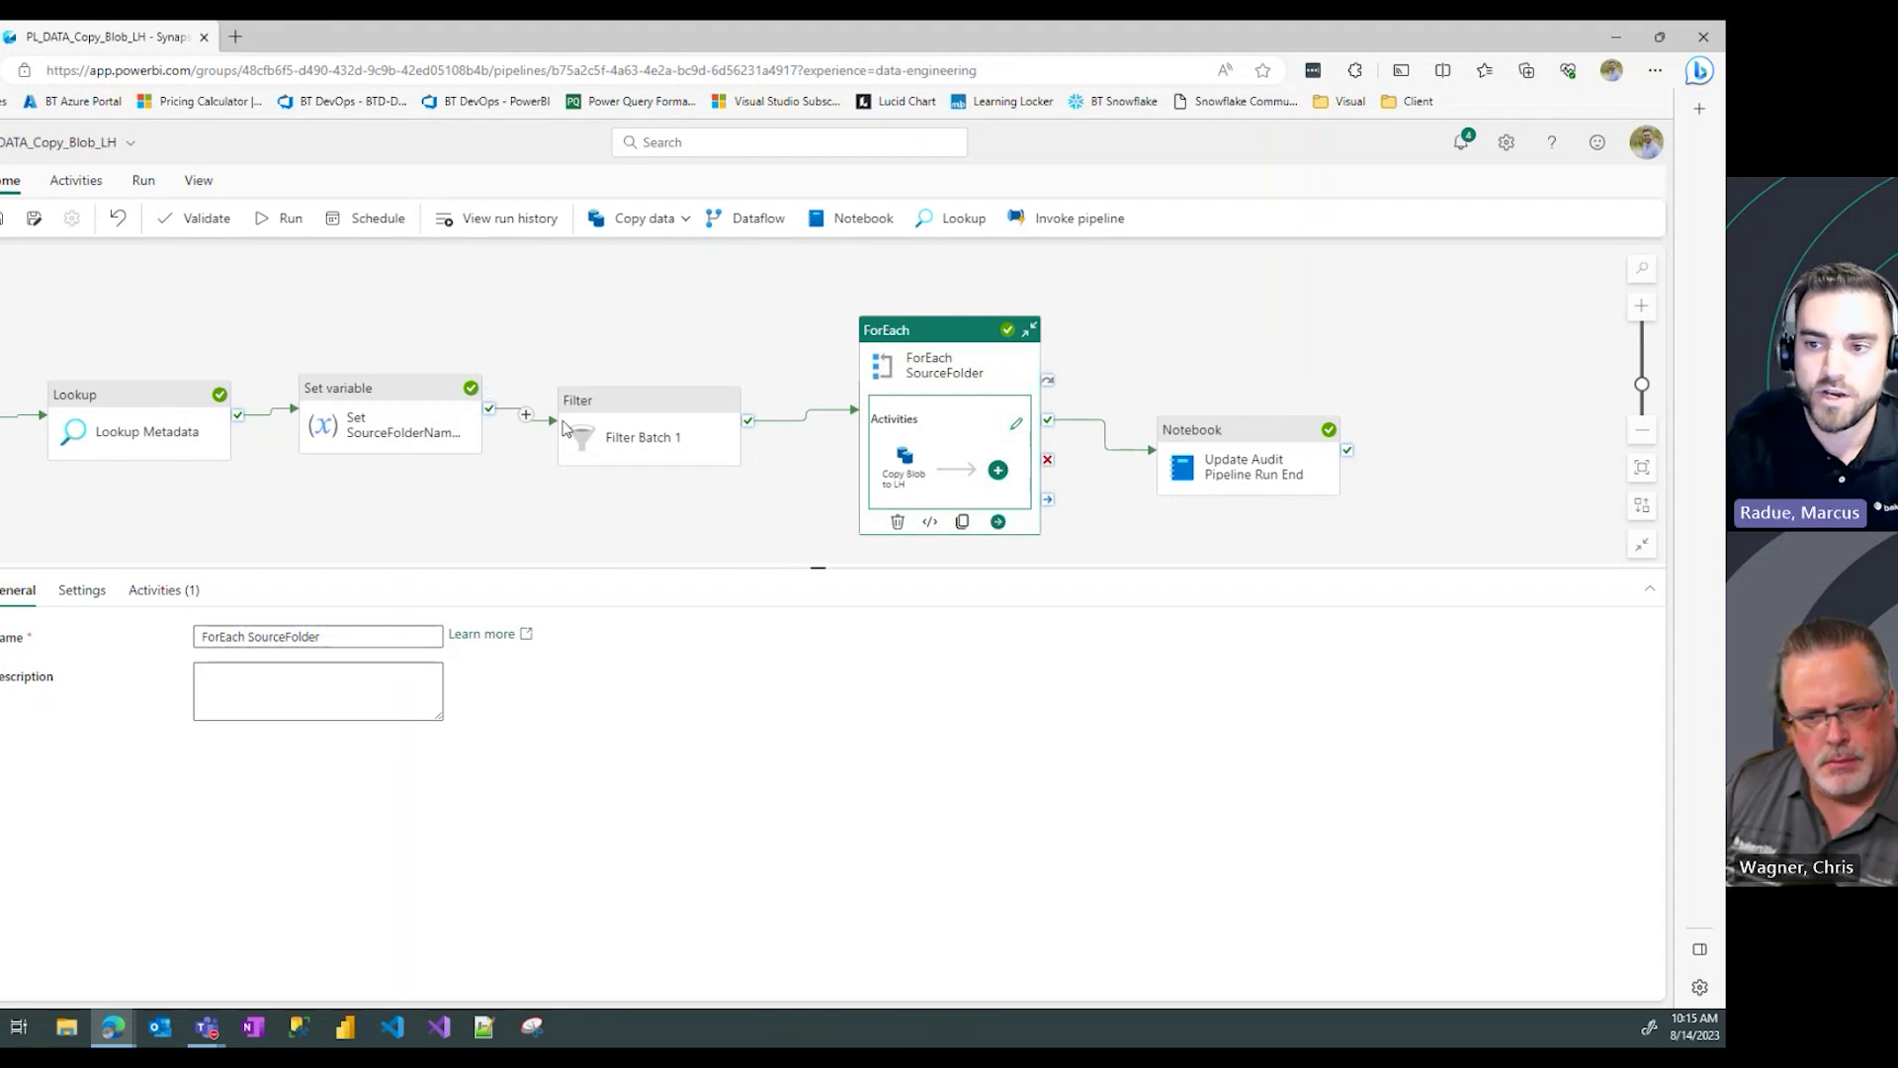
click(648, 433)
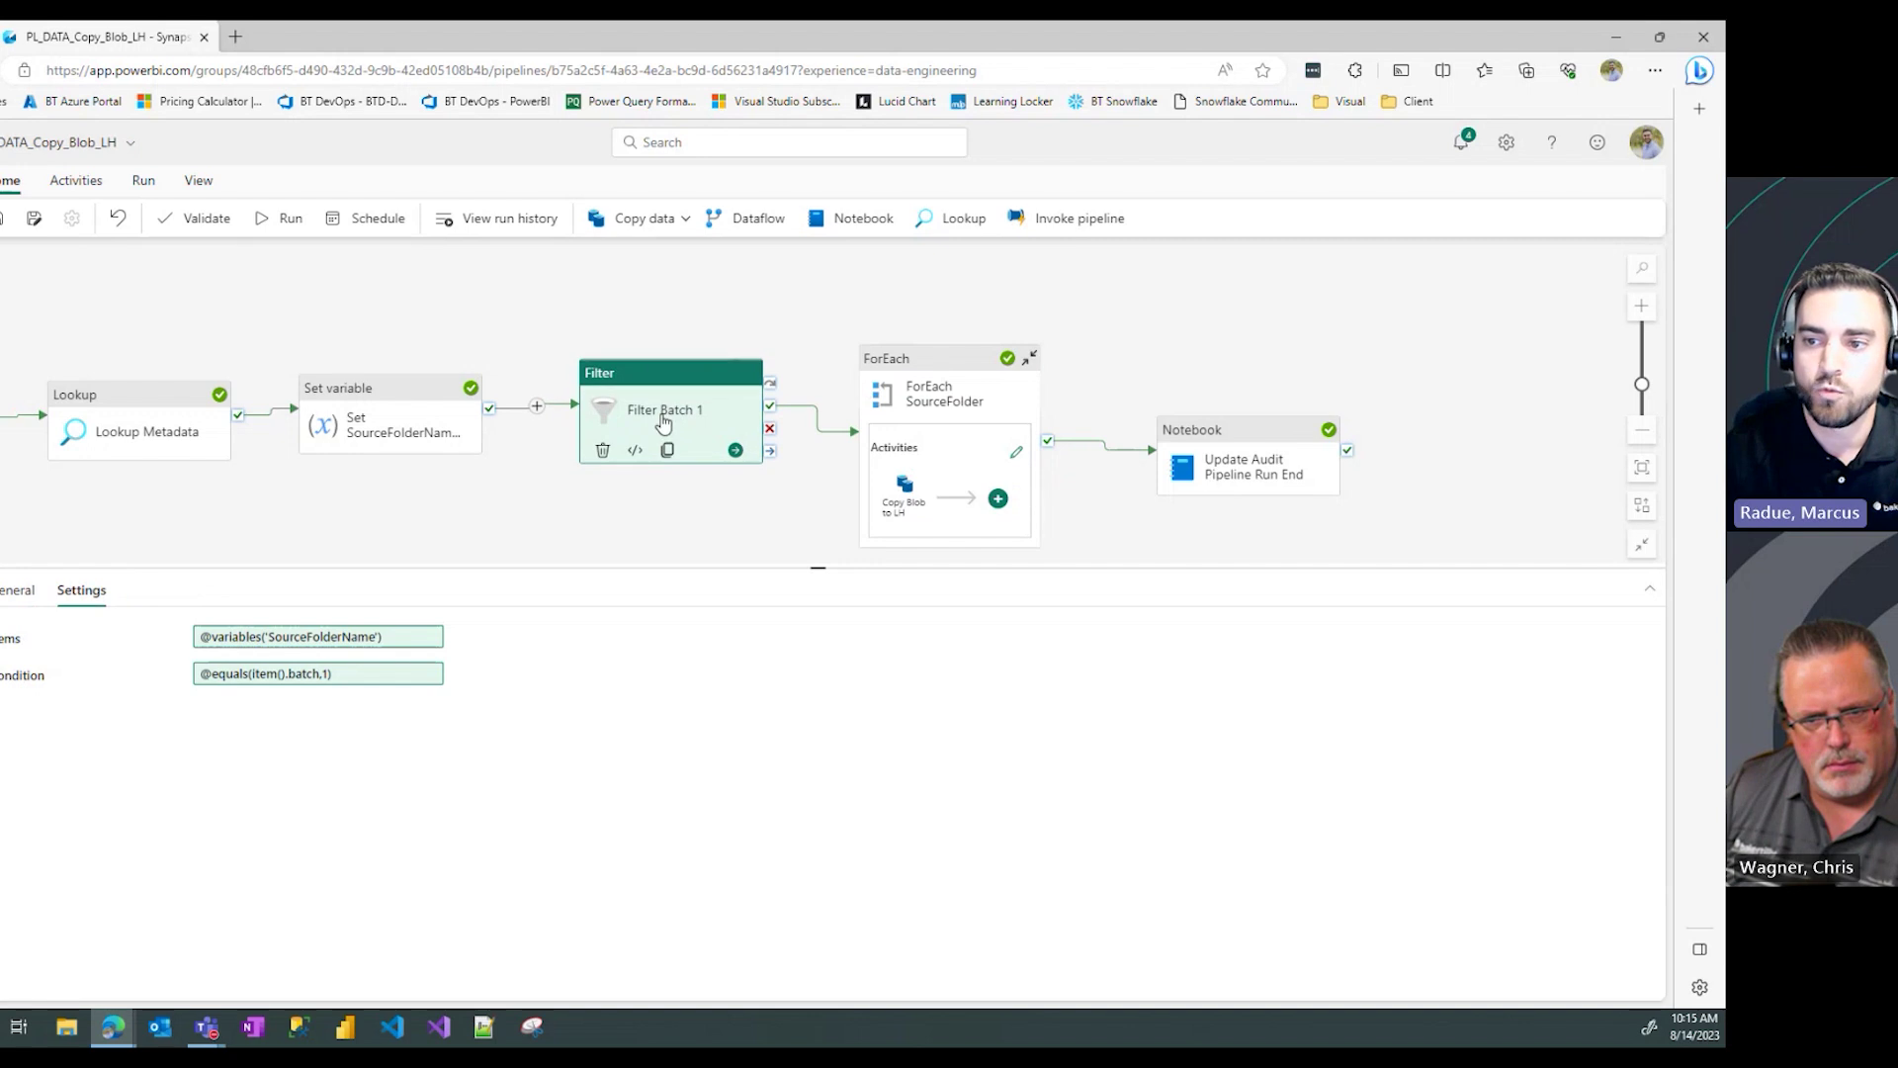
click(939, 374)
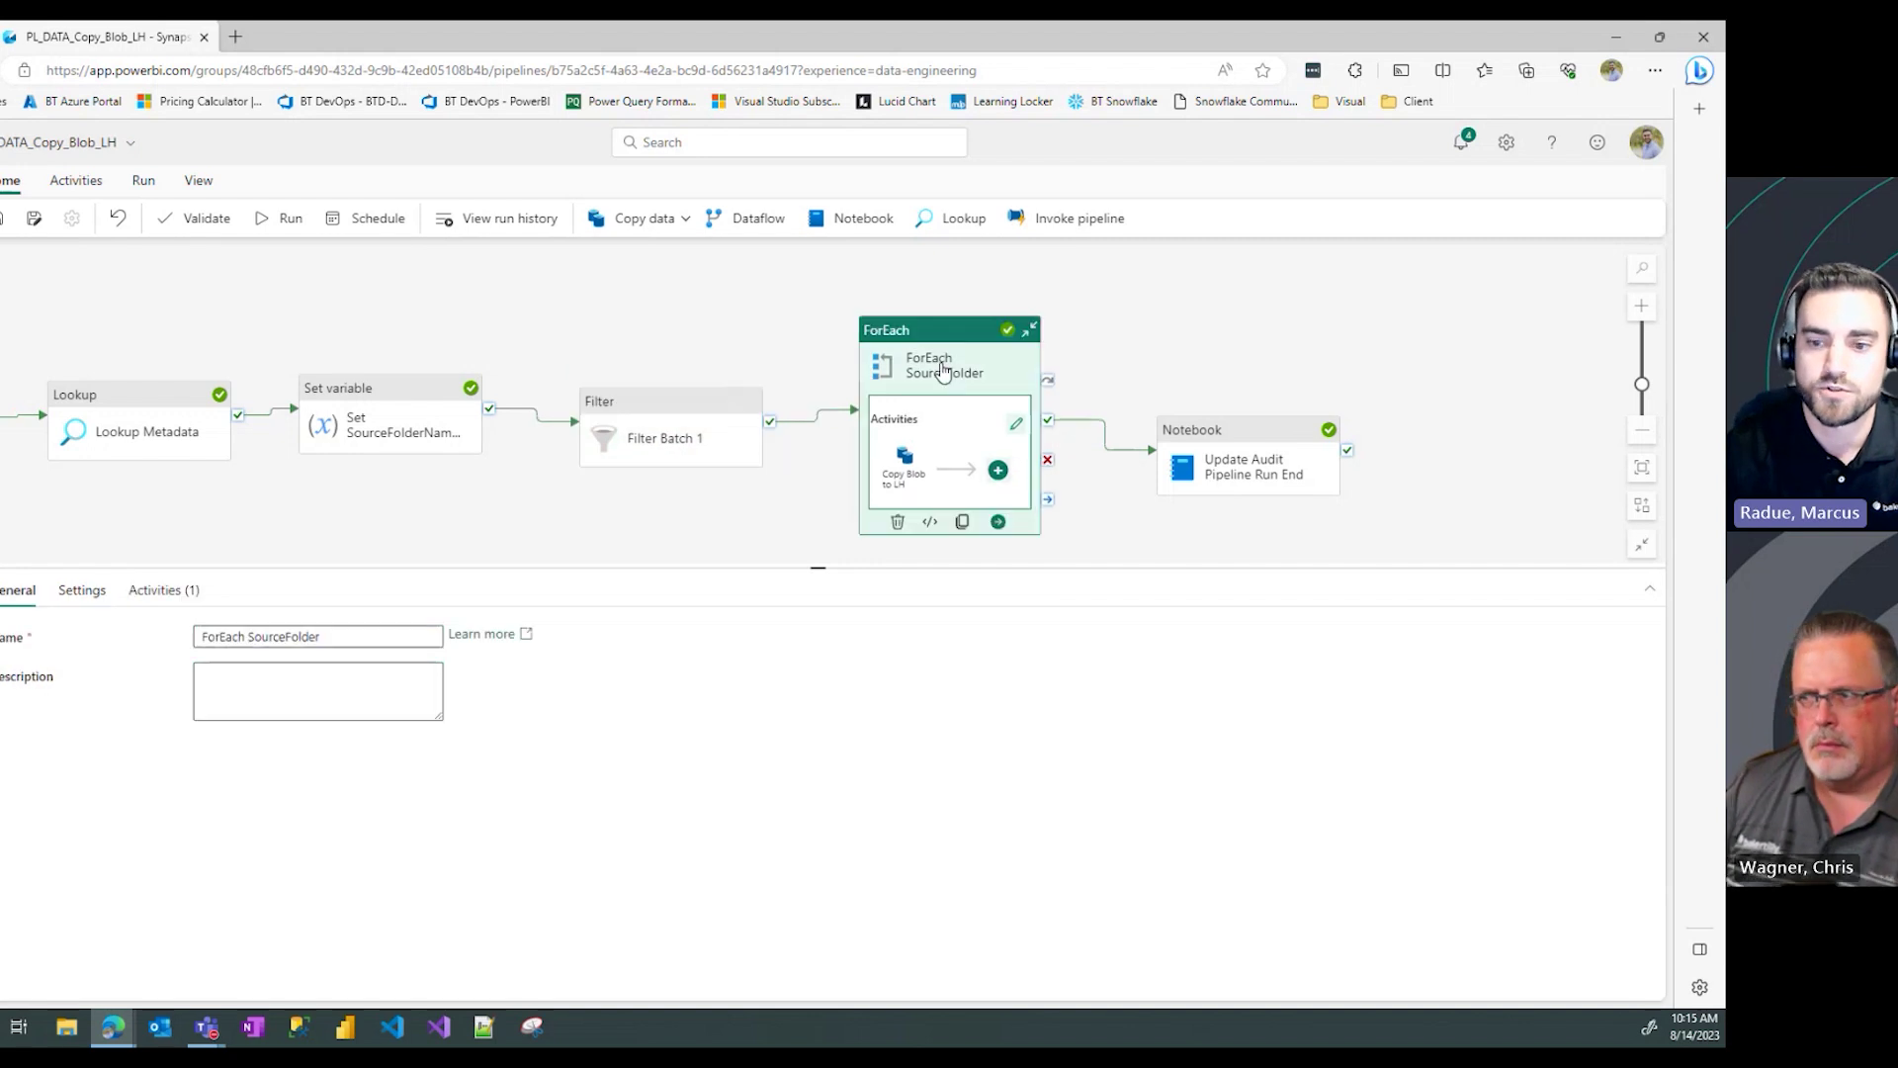
click(111, 594)
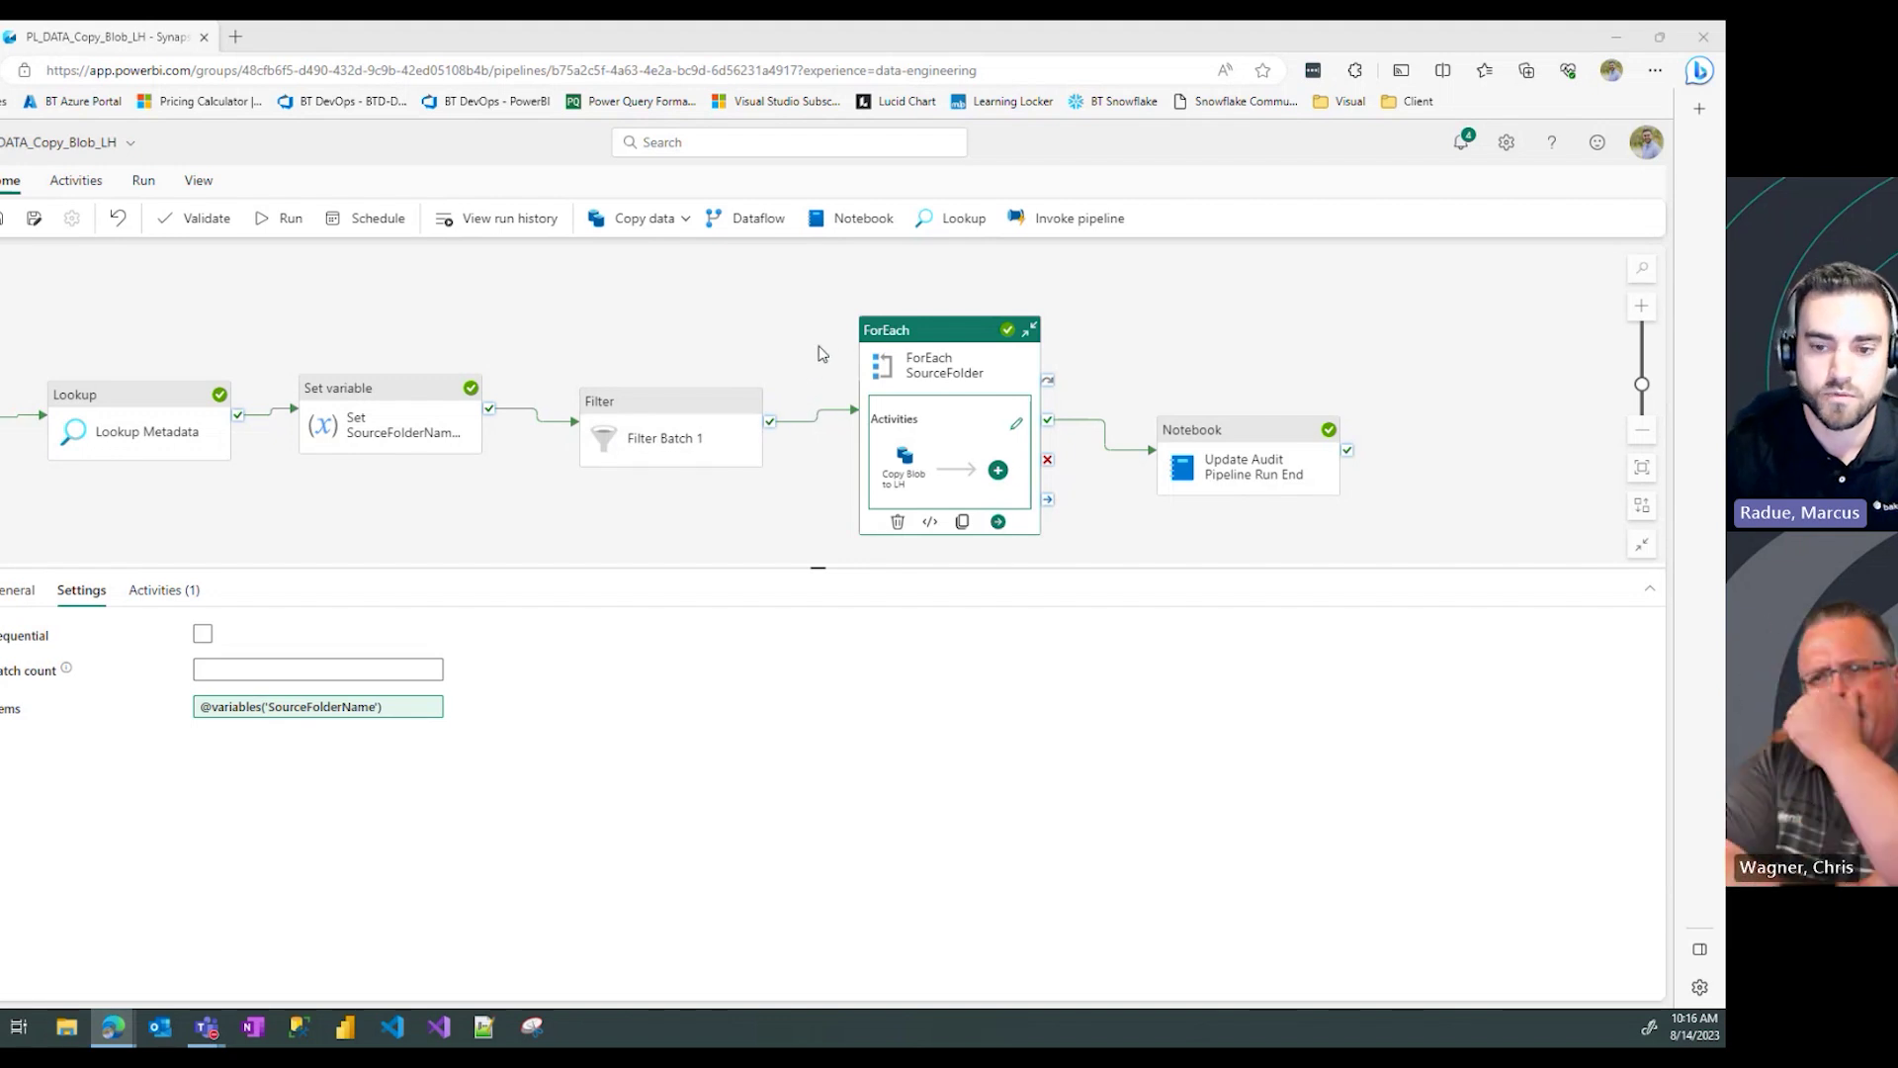
click(295, 707)
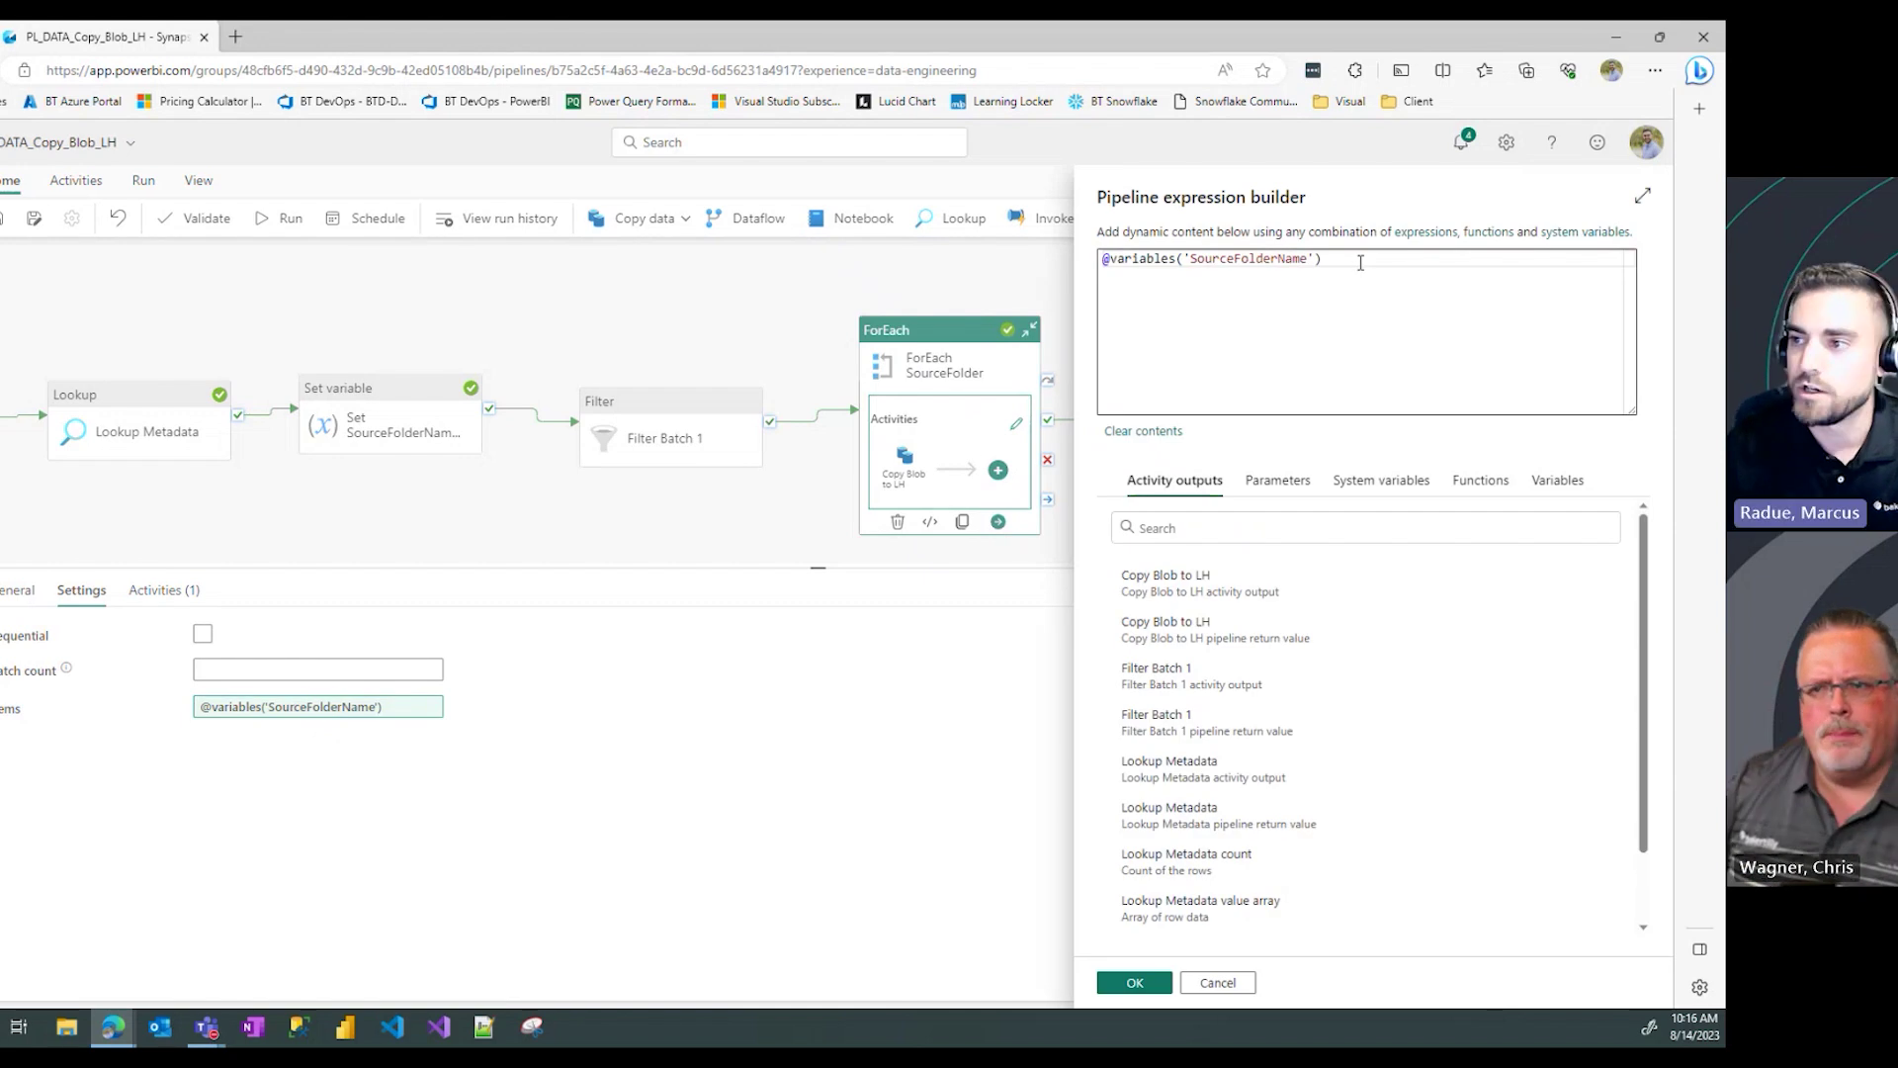
drag(1325, 260, 1093, 261)
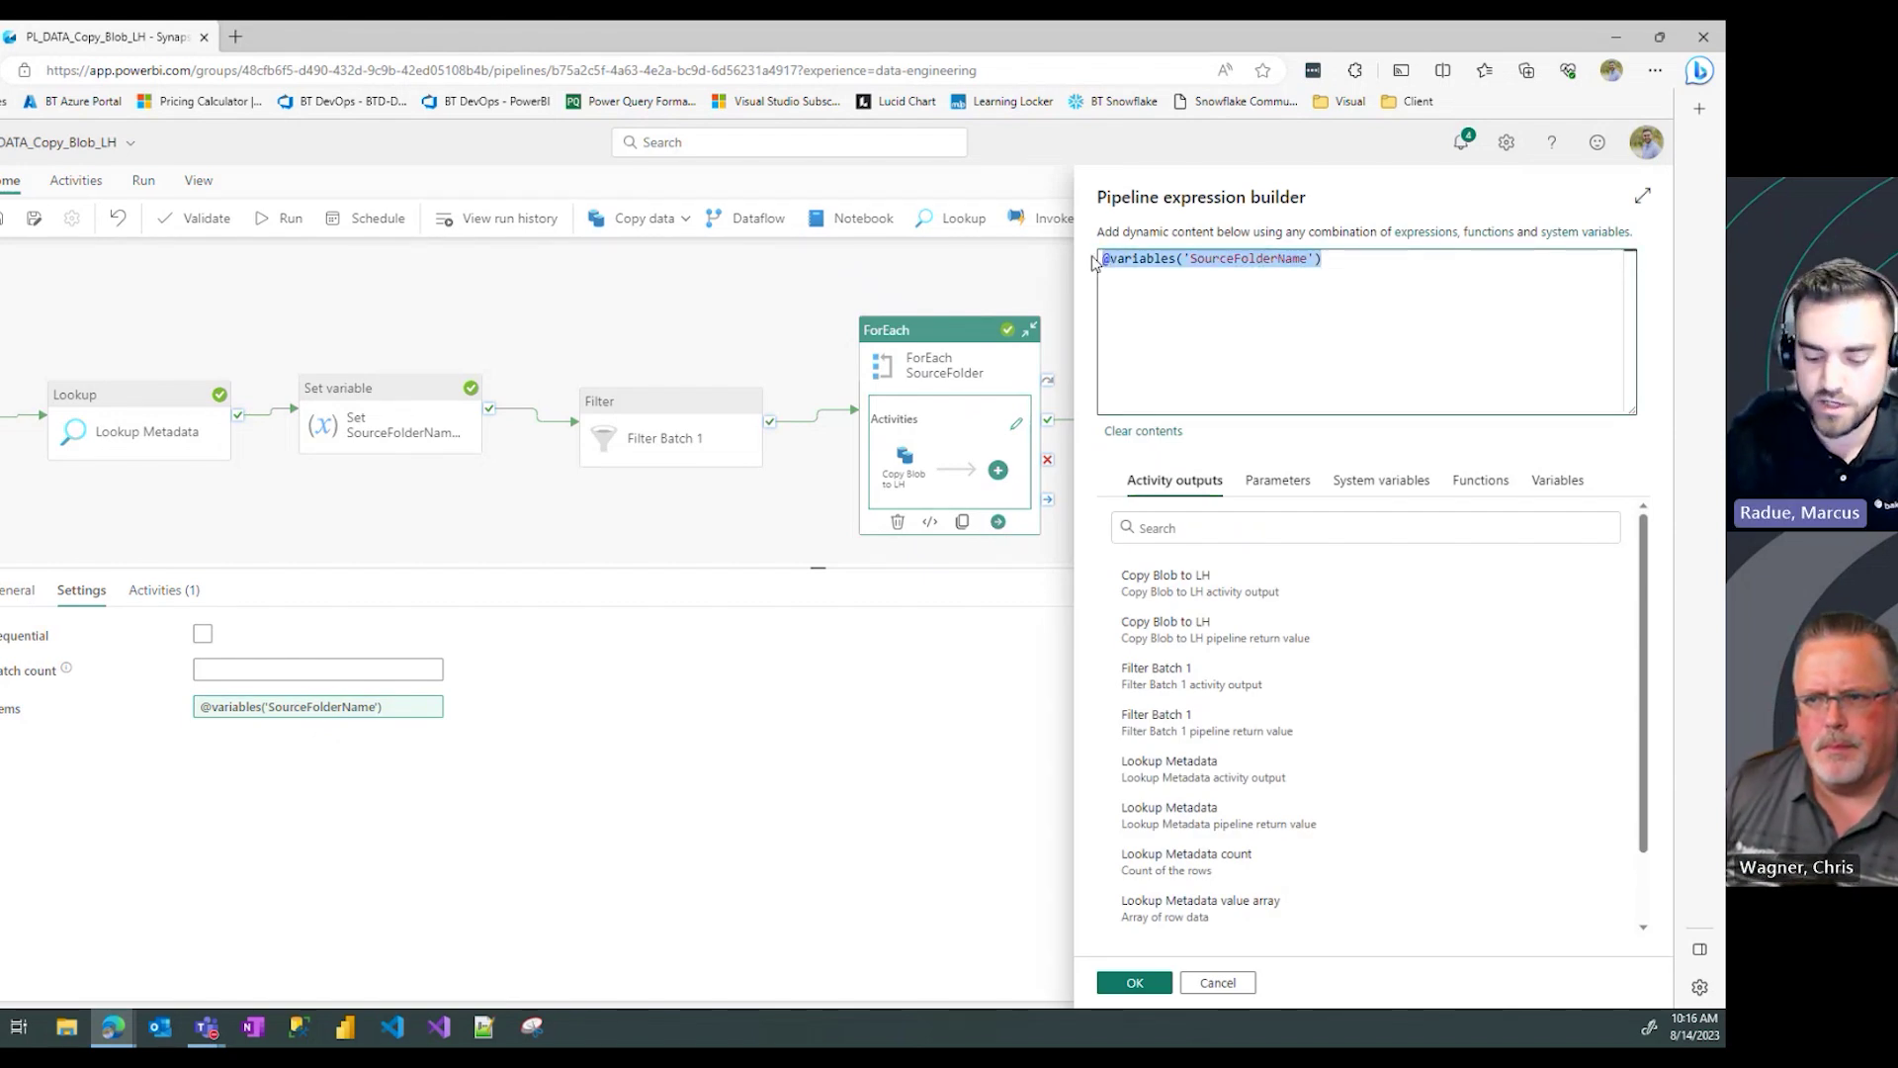
key(BackSpace)
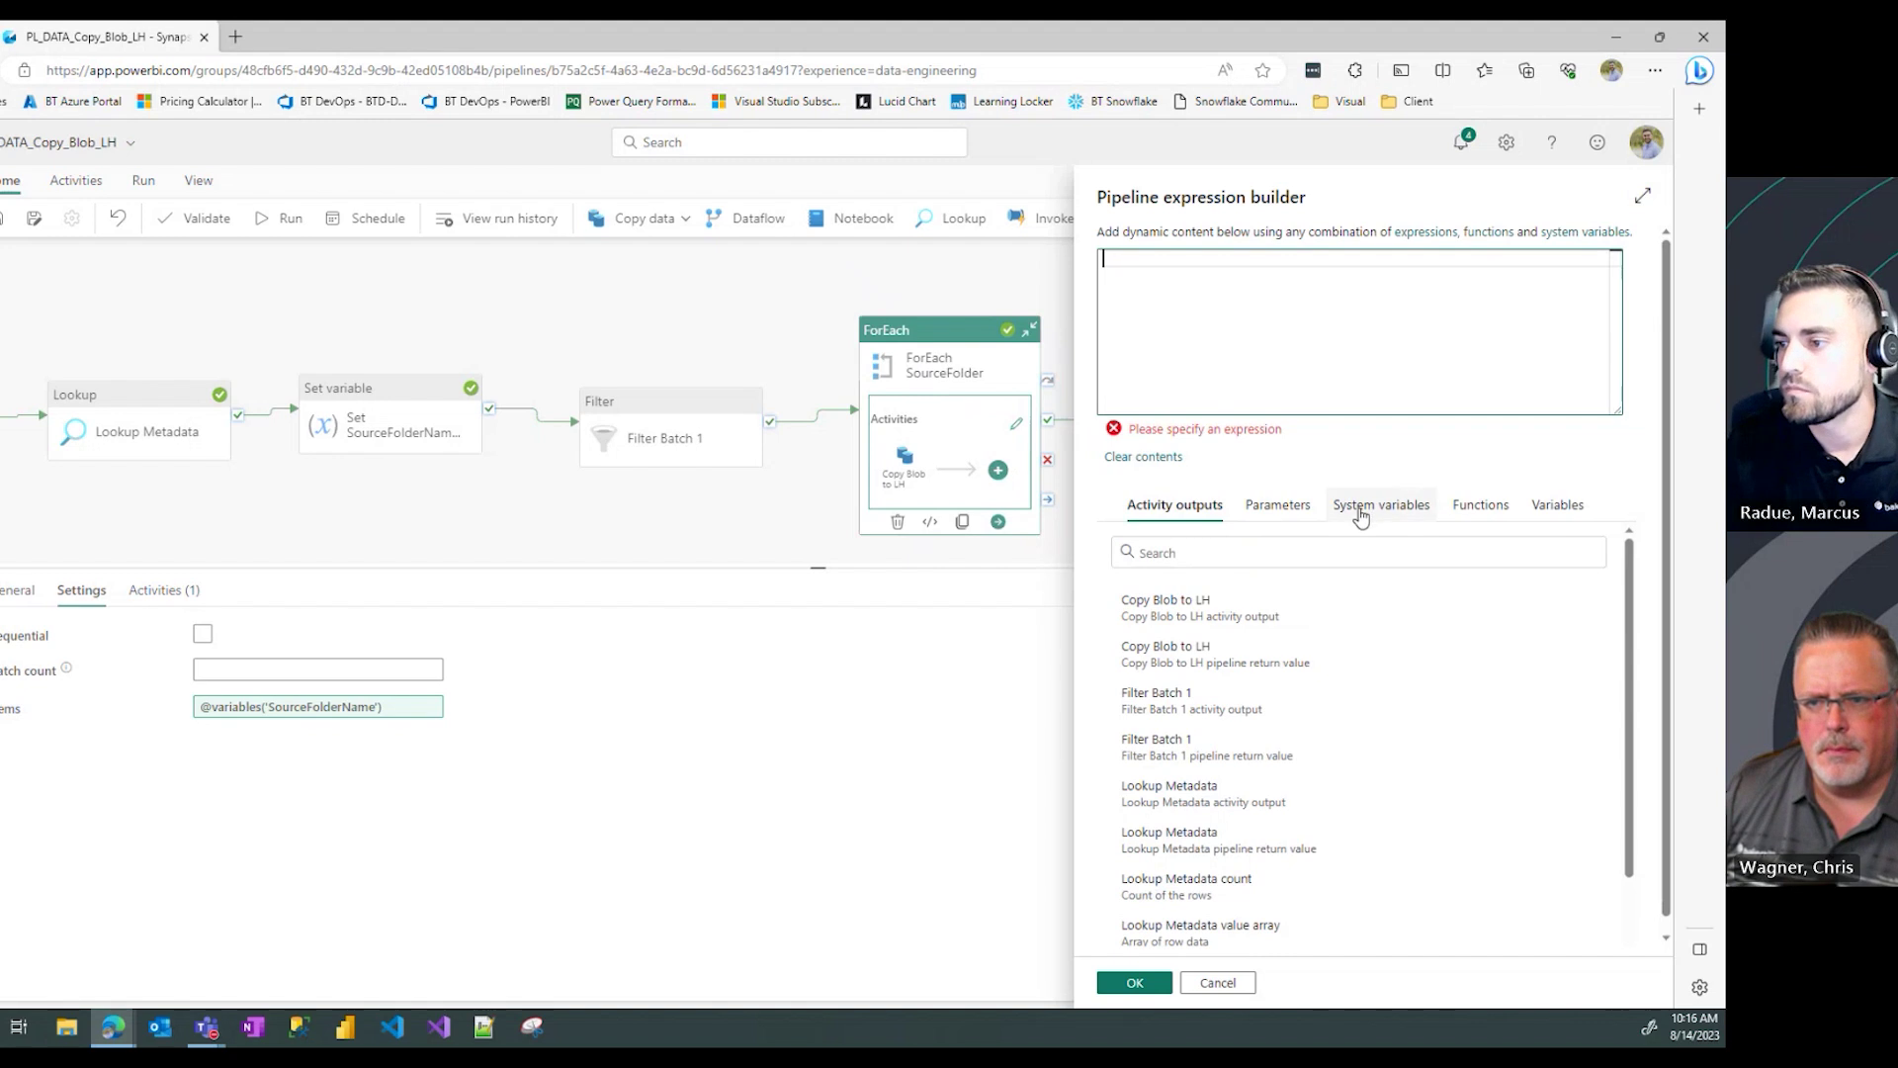
scroll(1247, 686, down, 3)
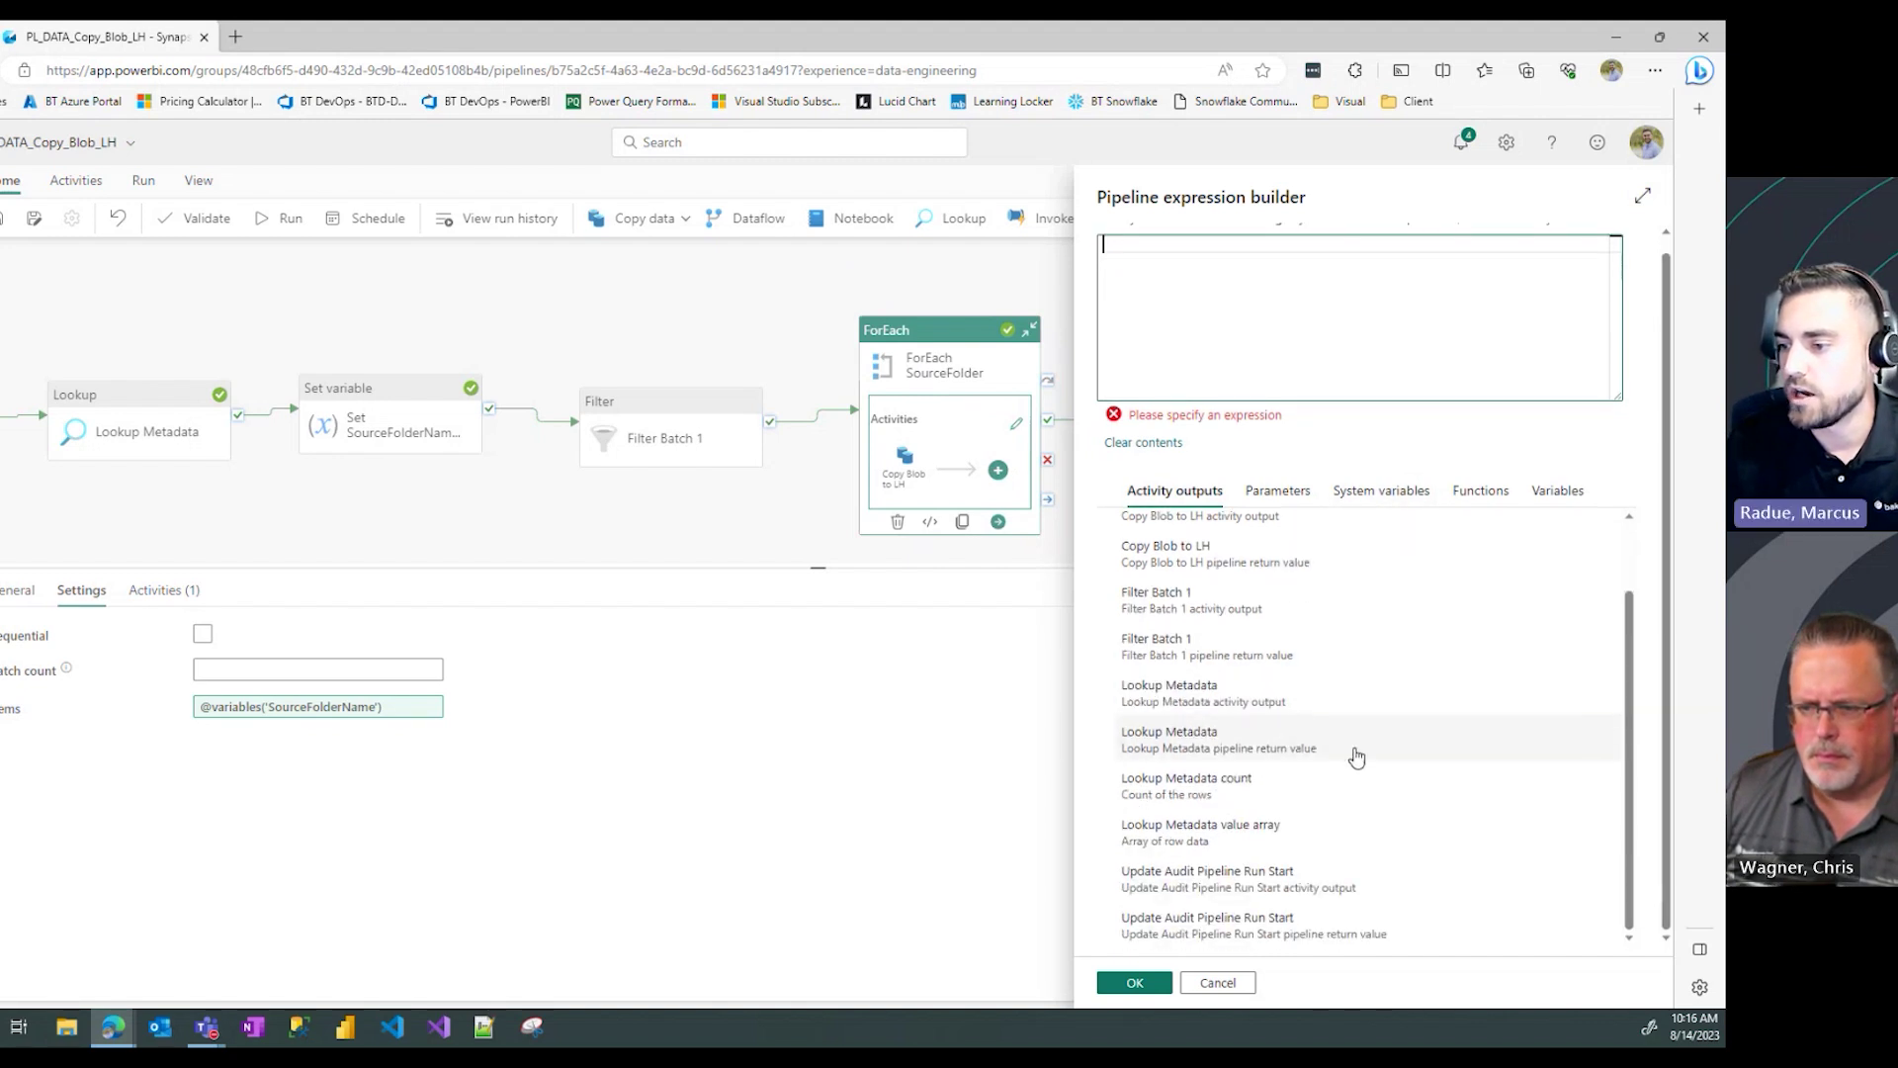
click(1238, 594)
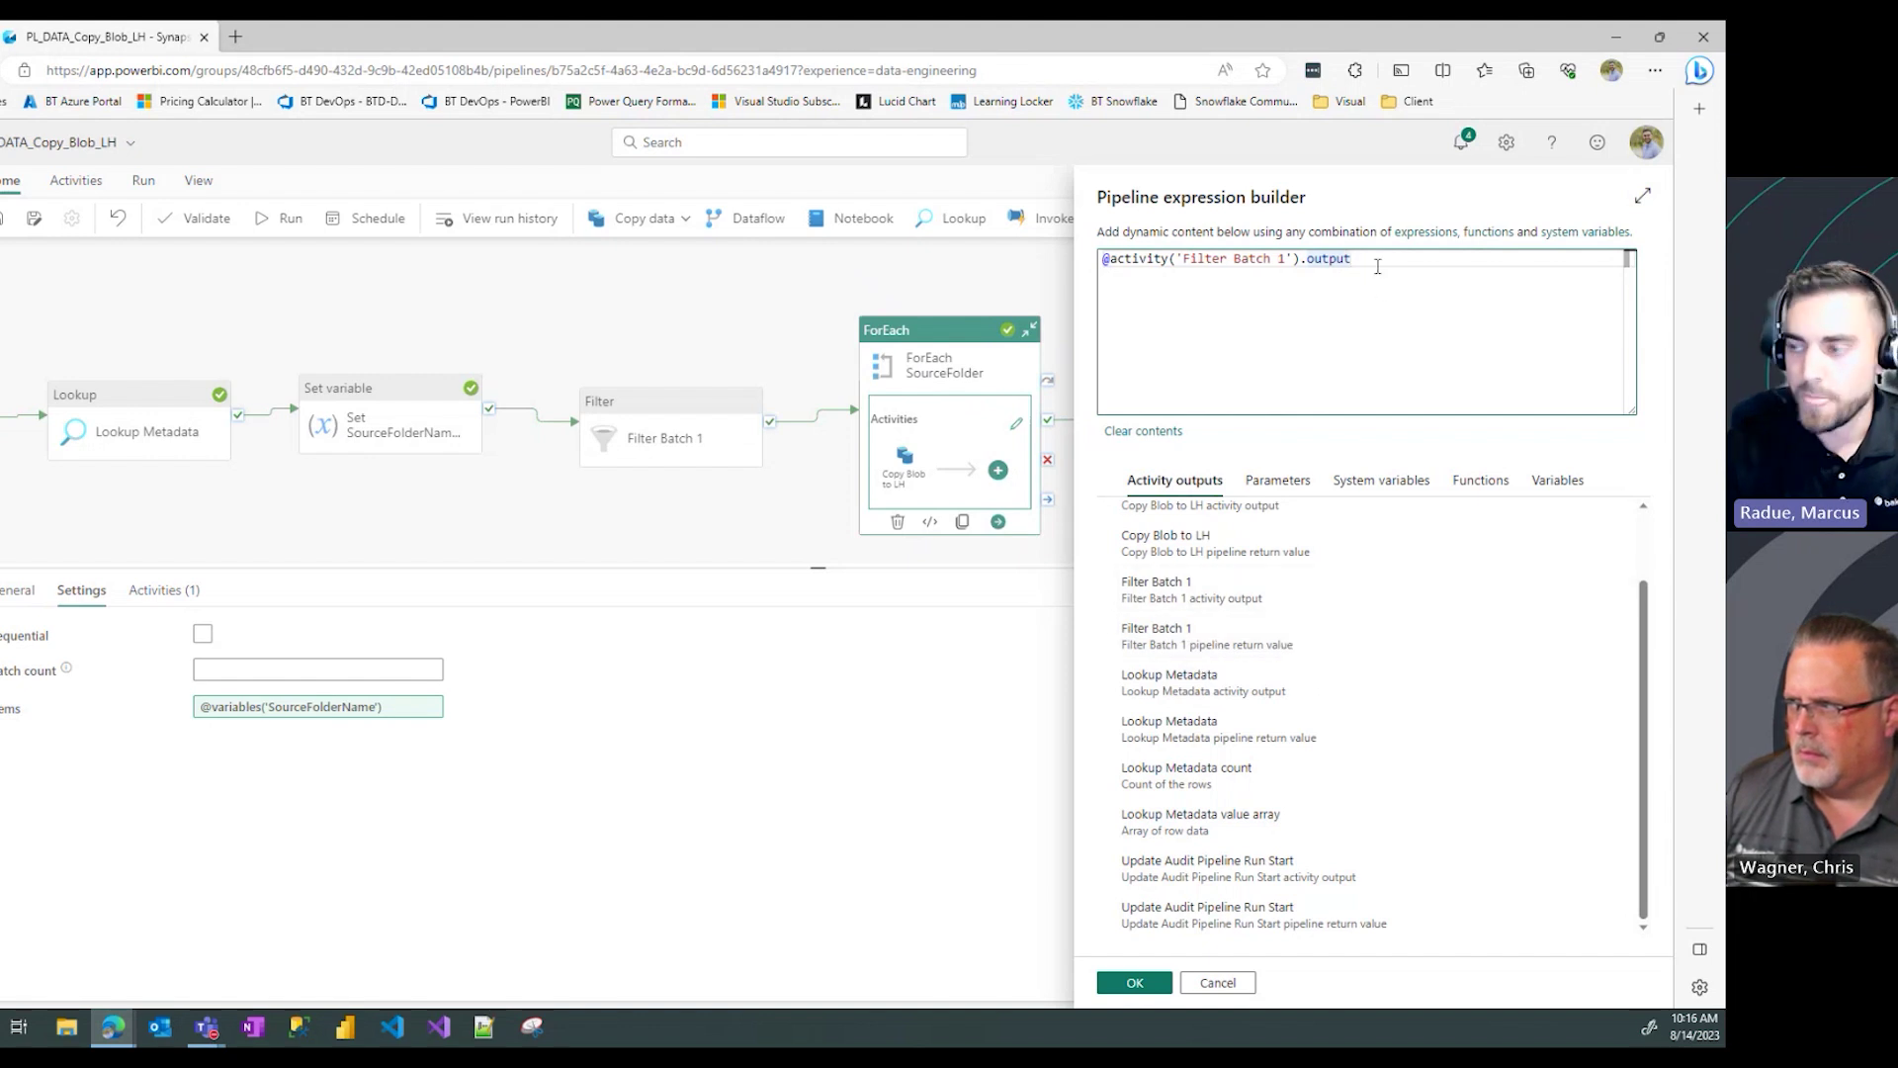
text(.)
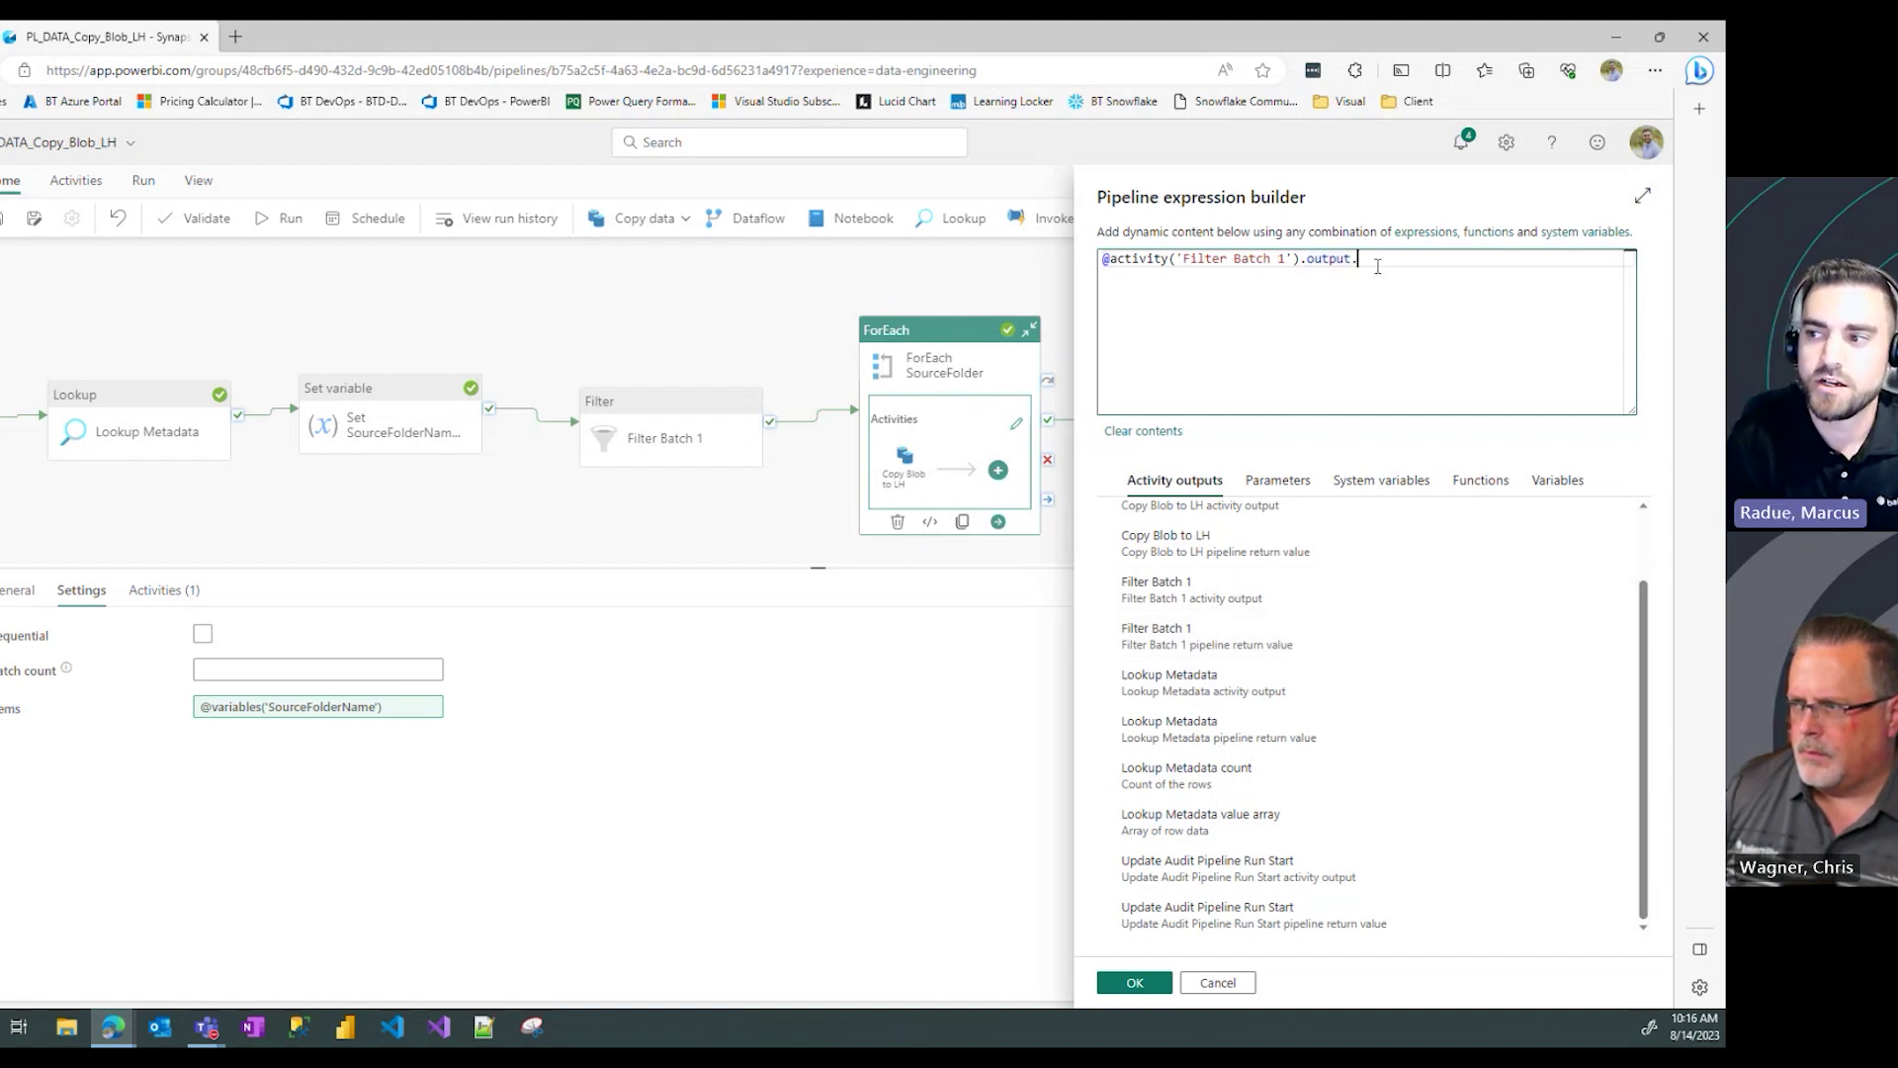
text(value)
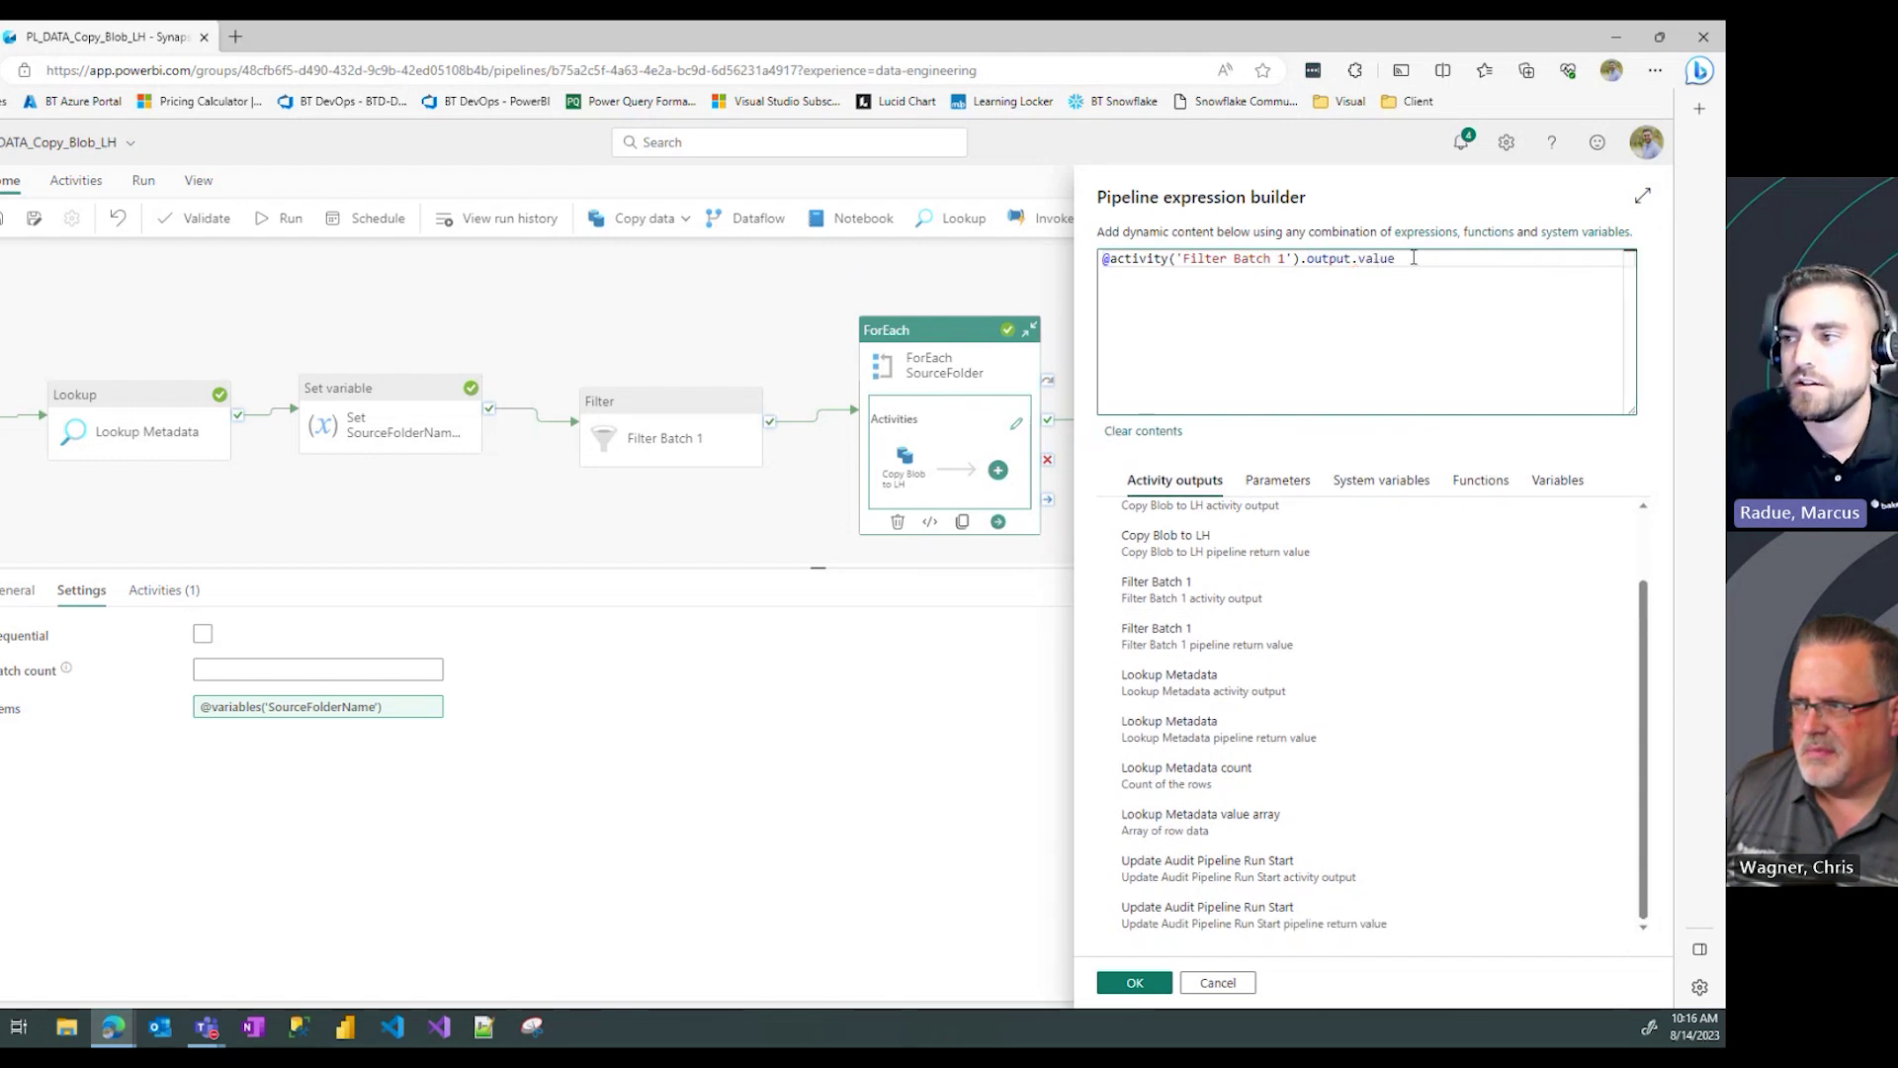
drag(1424, 258, 1315, 259)
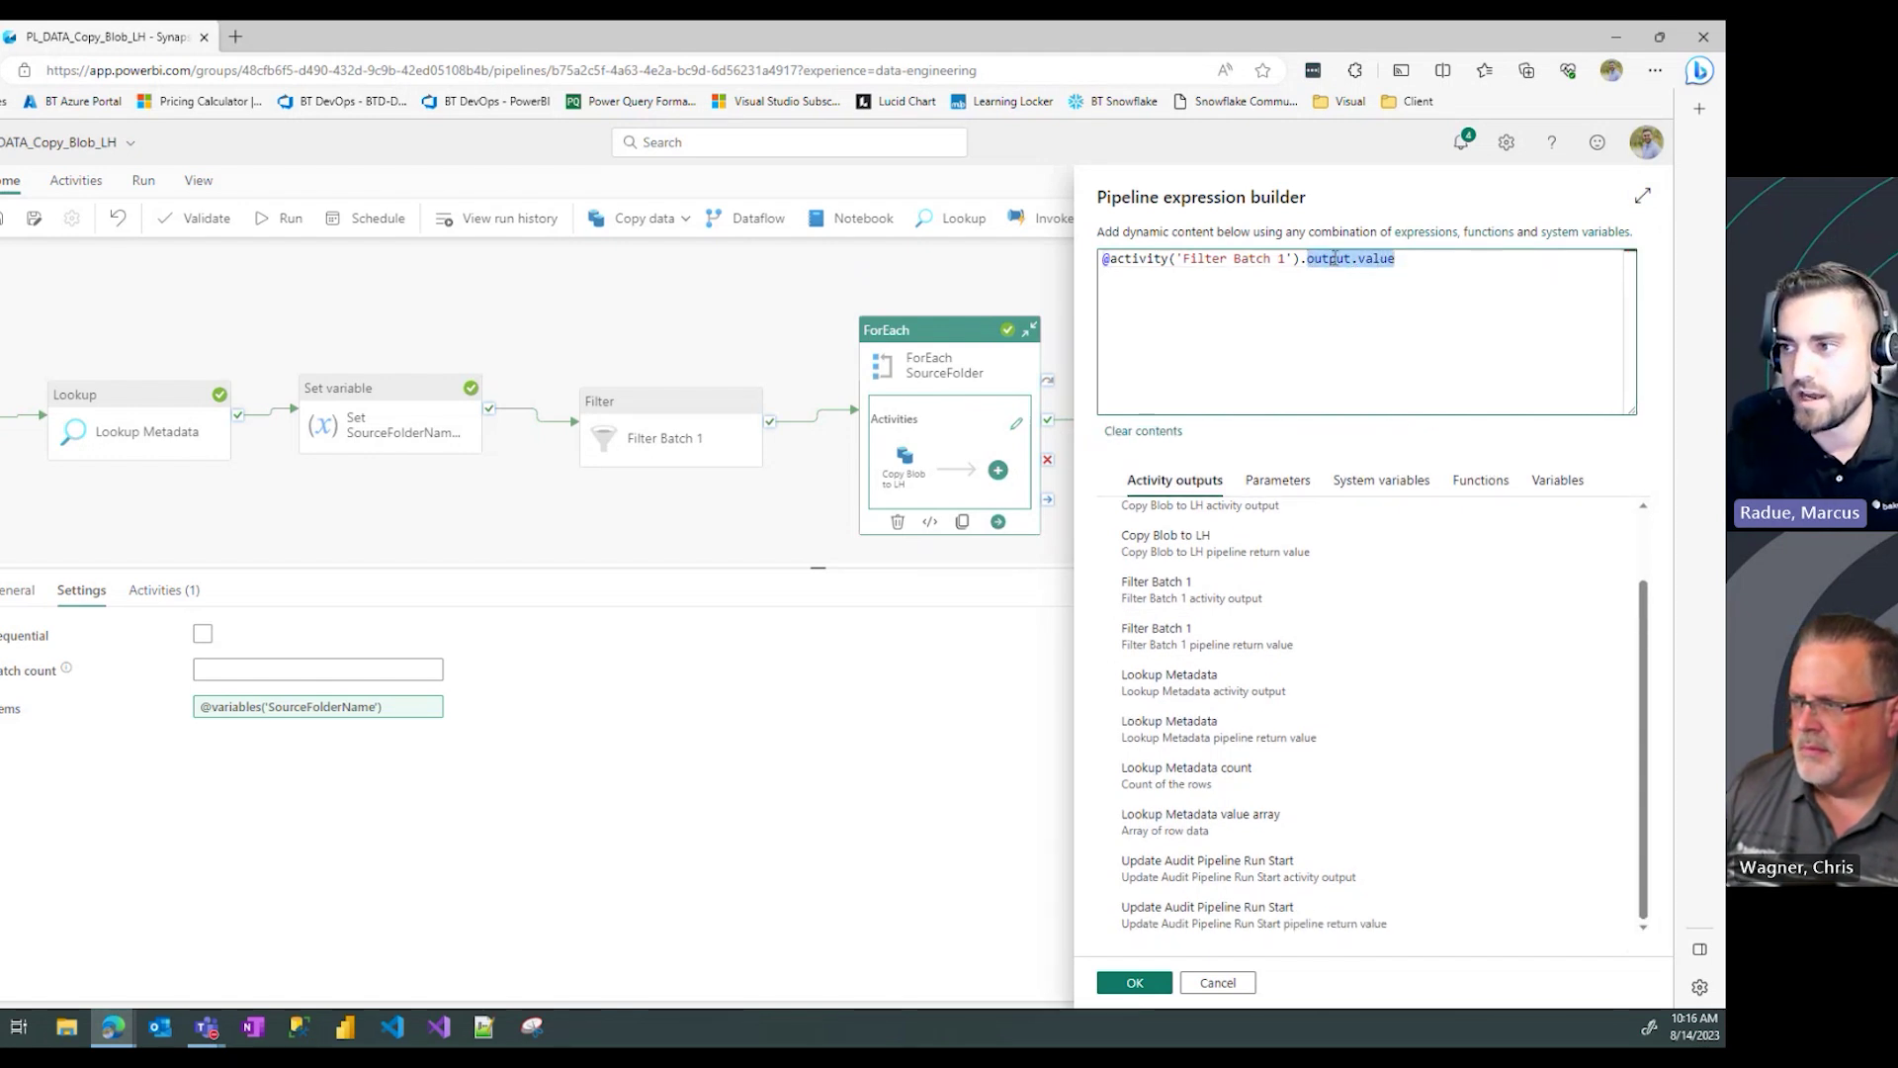
click(1414, 258)
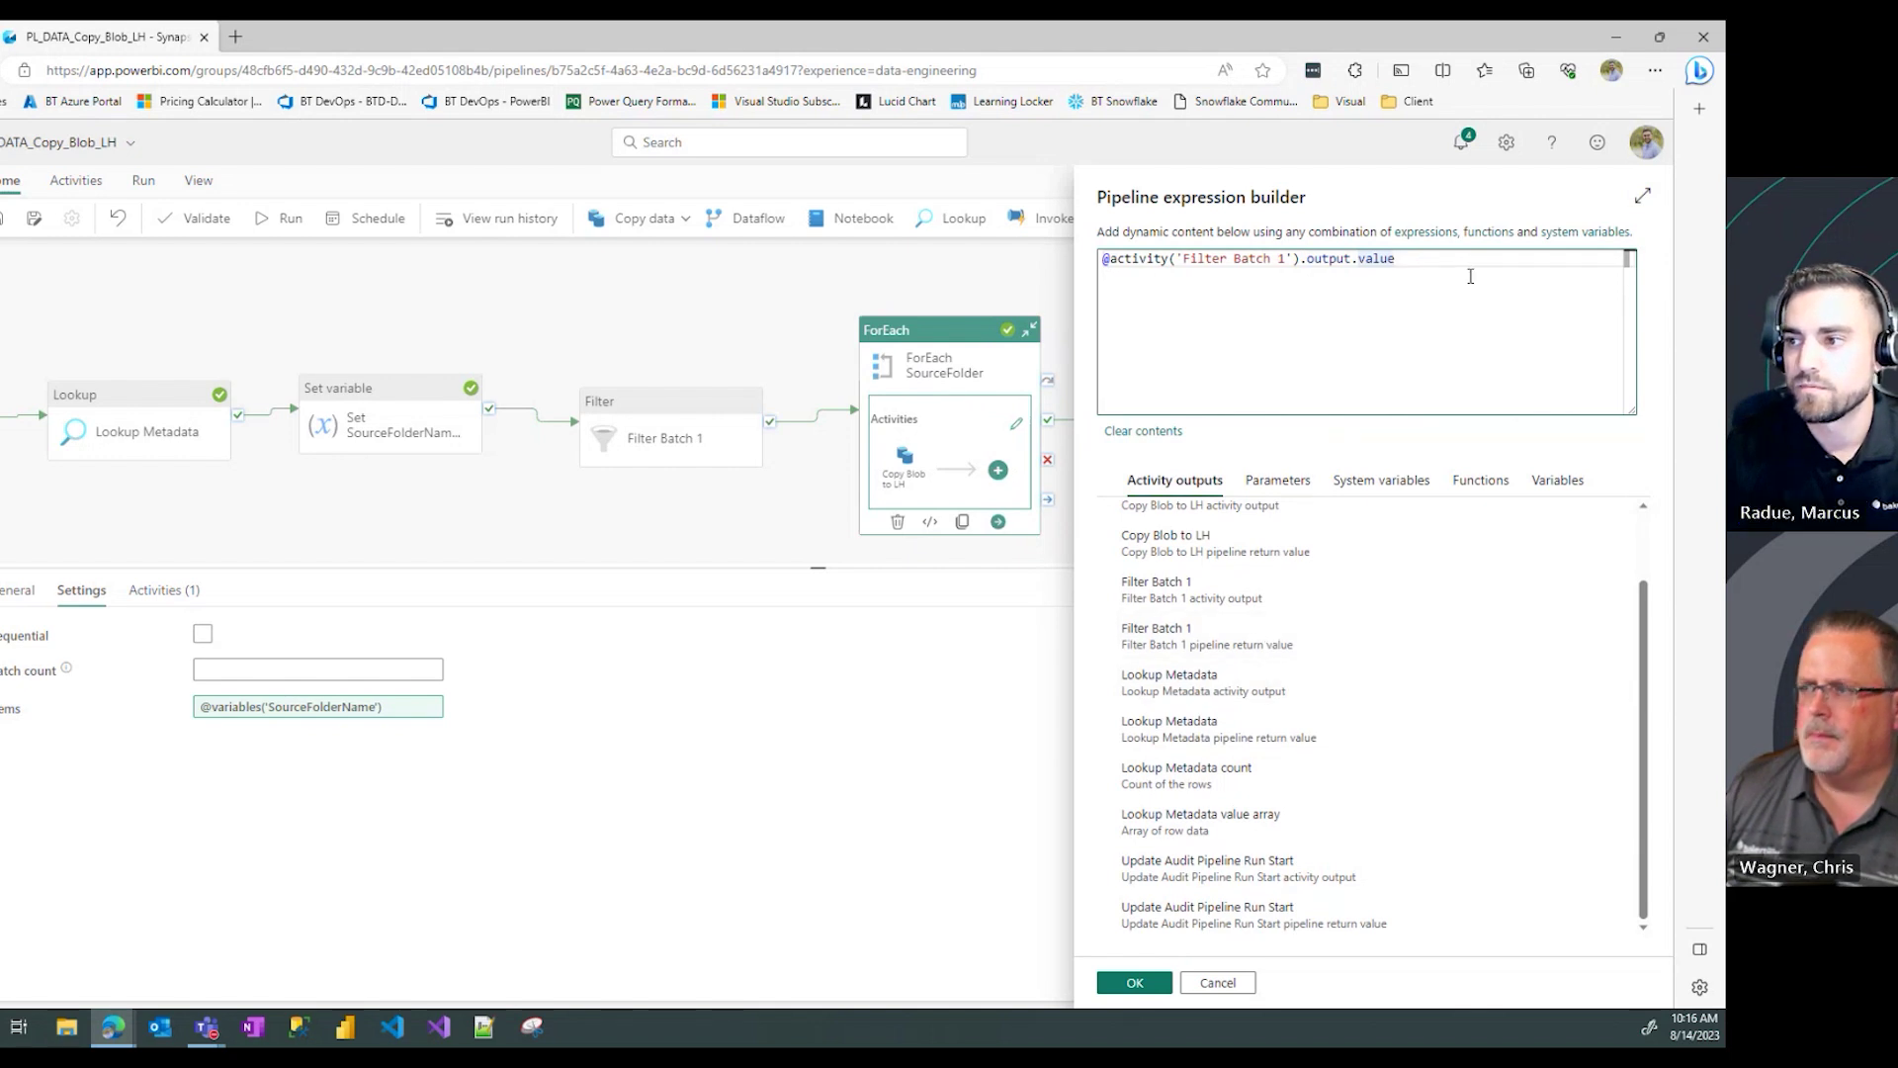
click(1135, 982)
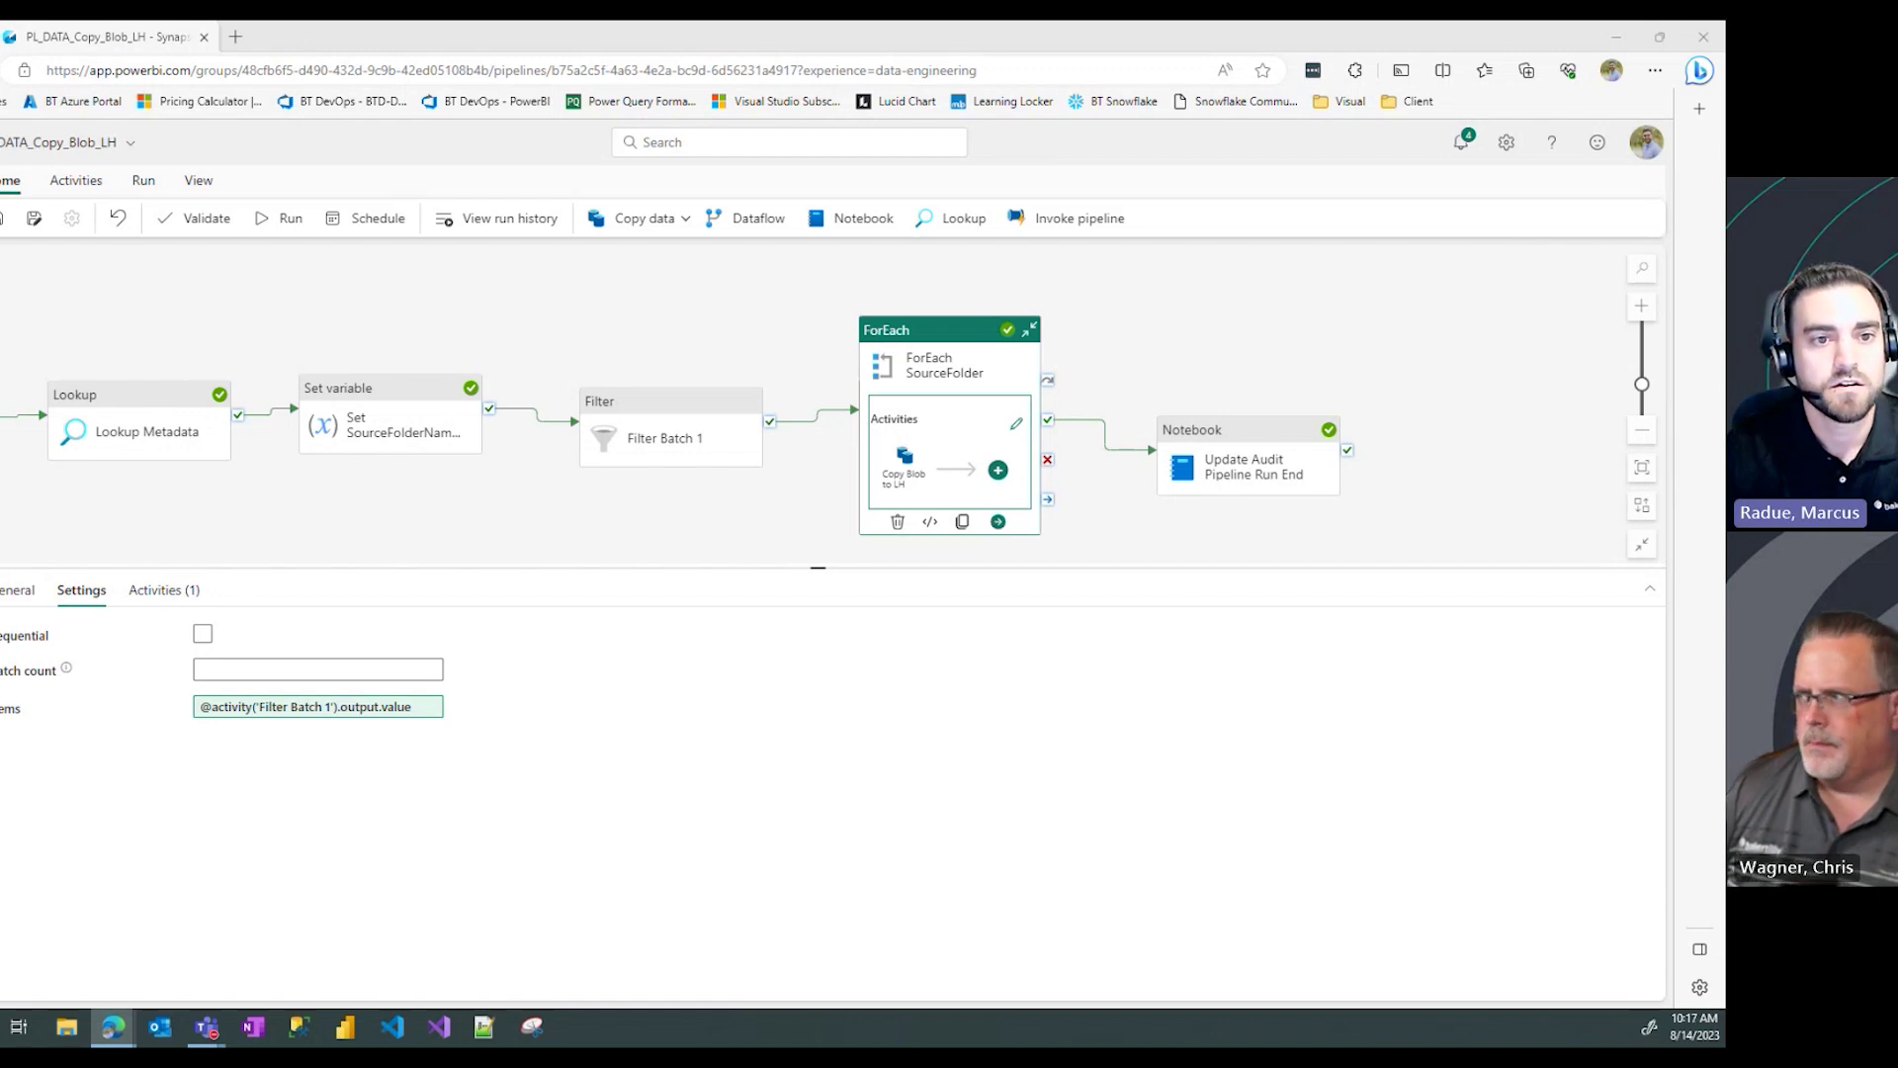
Step: Inside the ForEach, open Copy Blob to LH's source wildcard folder path expression
click(1015, 423)
click(823, 297)
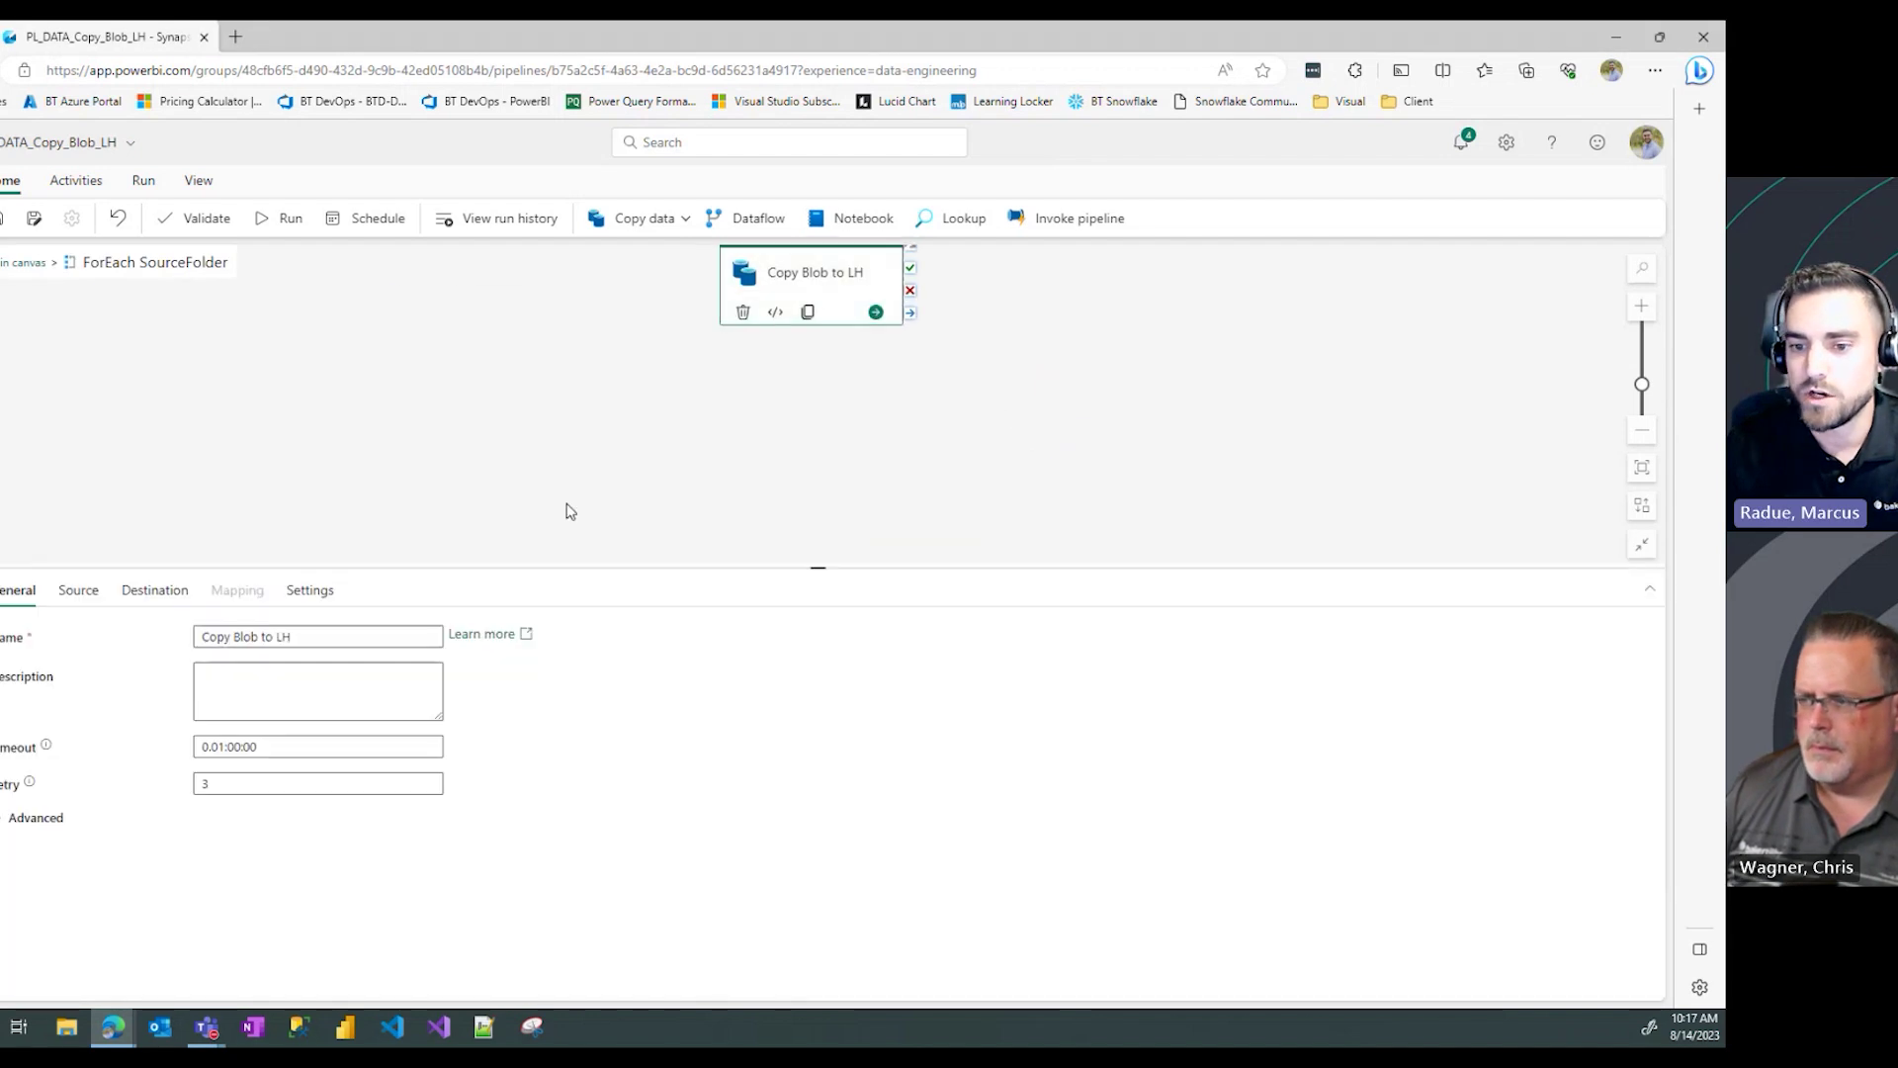
click(75, 597)
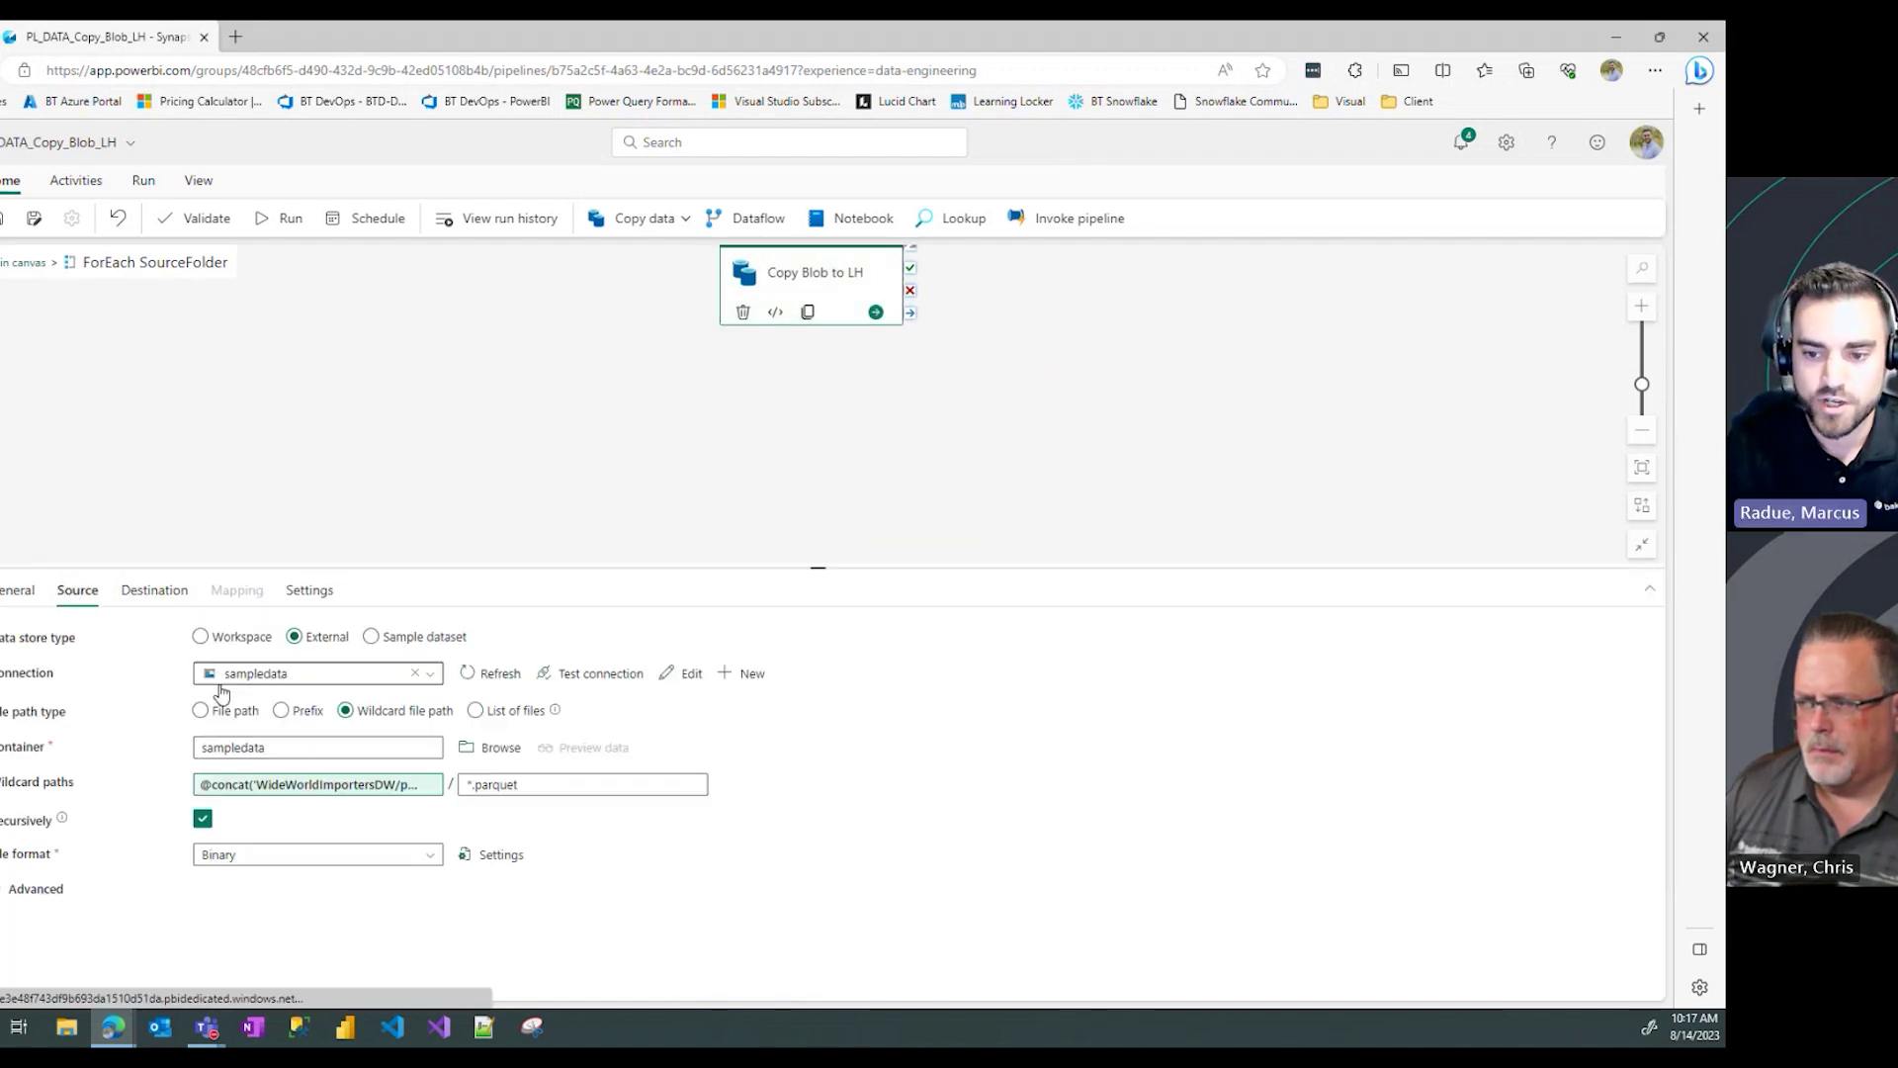
click(327, 797)
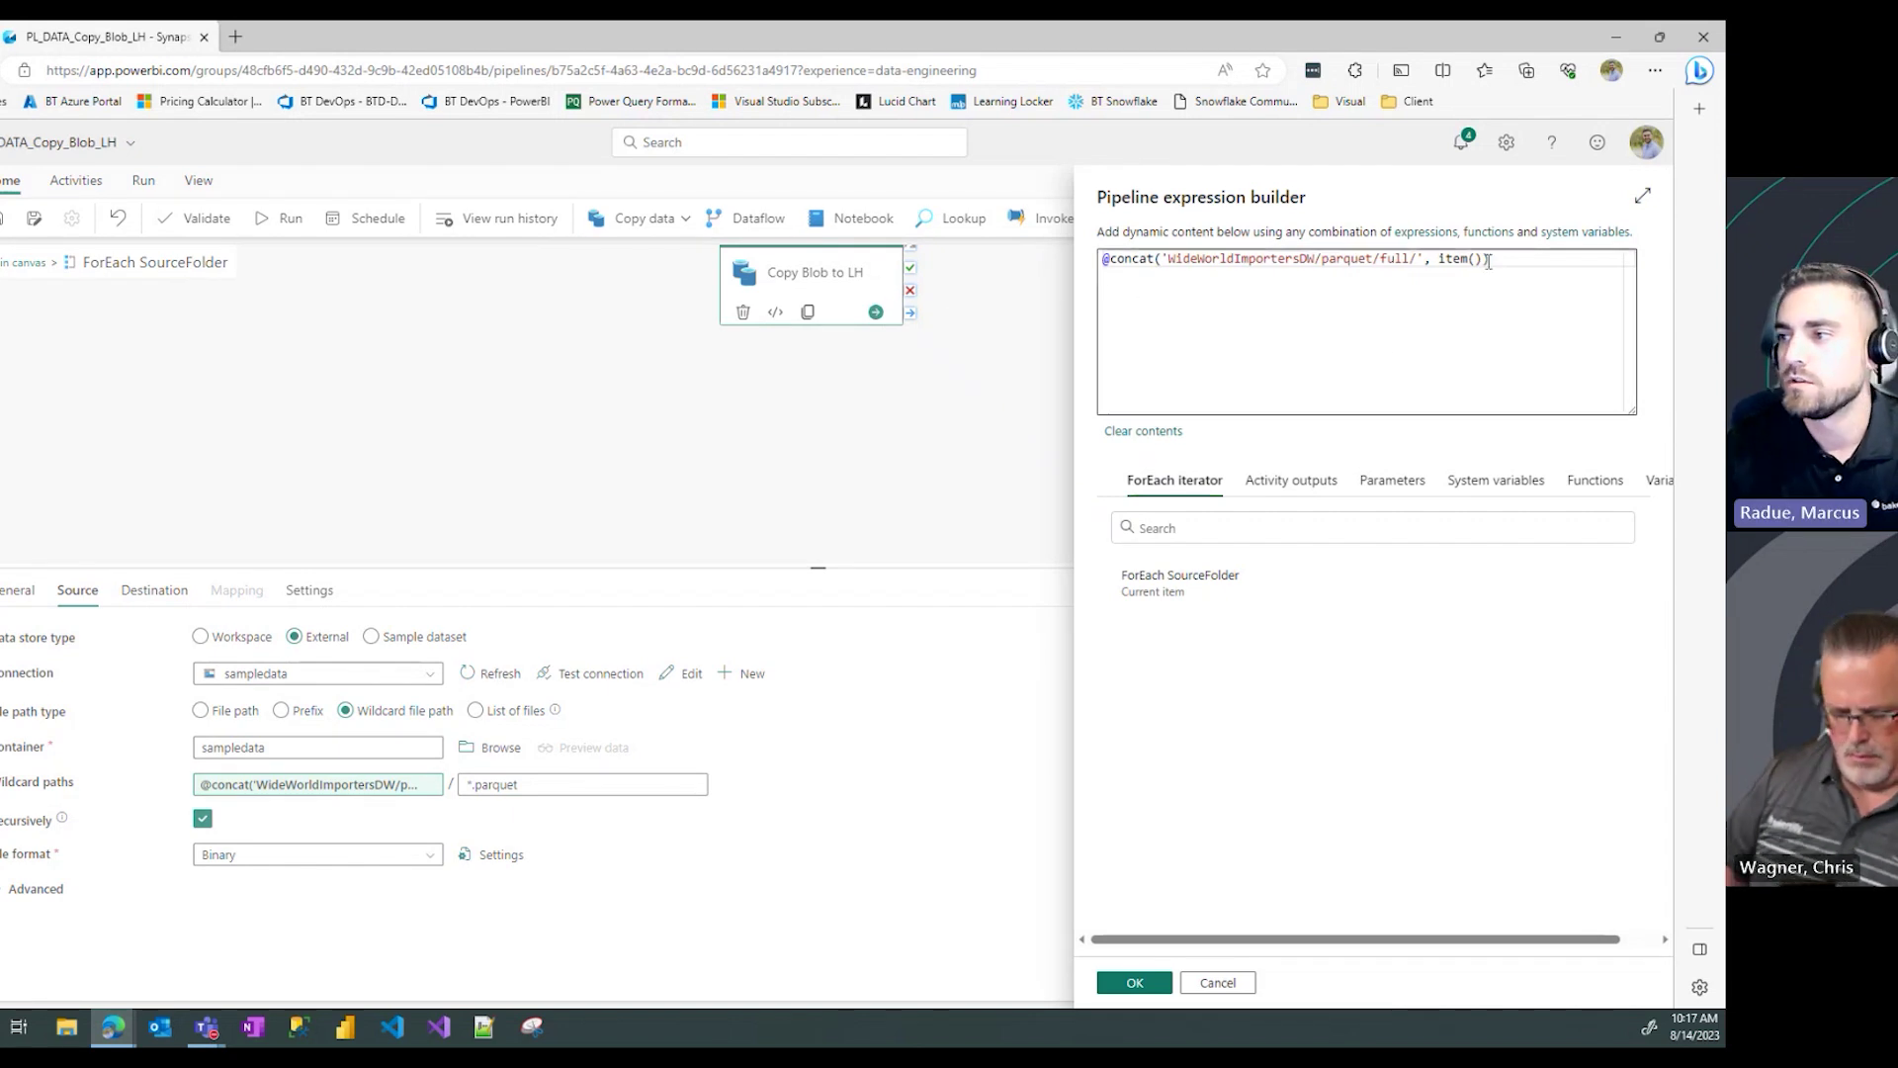
drag(1486, 265, 1442, 262)
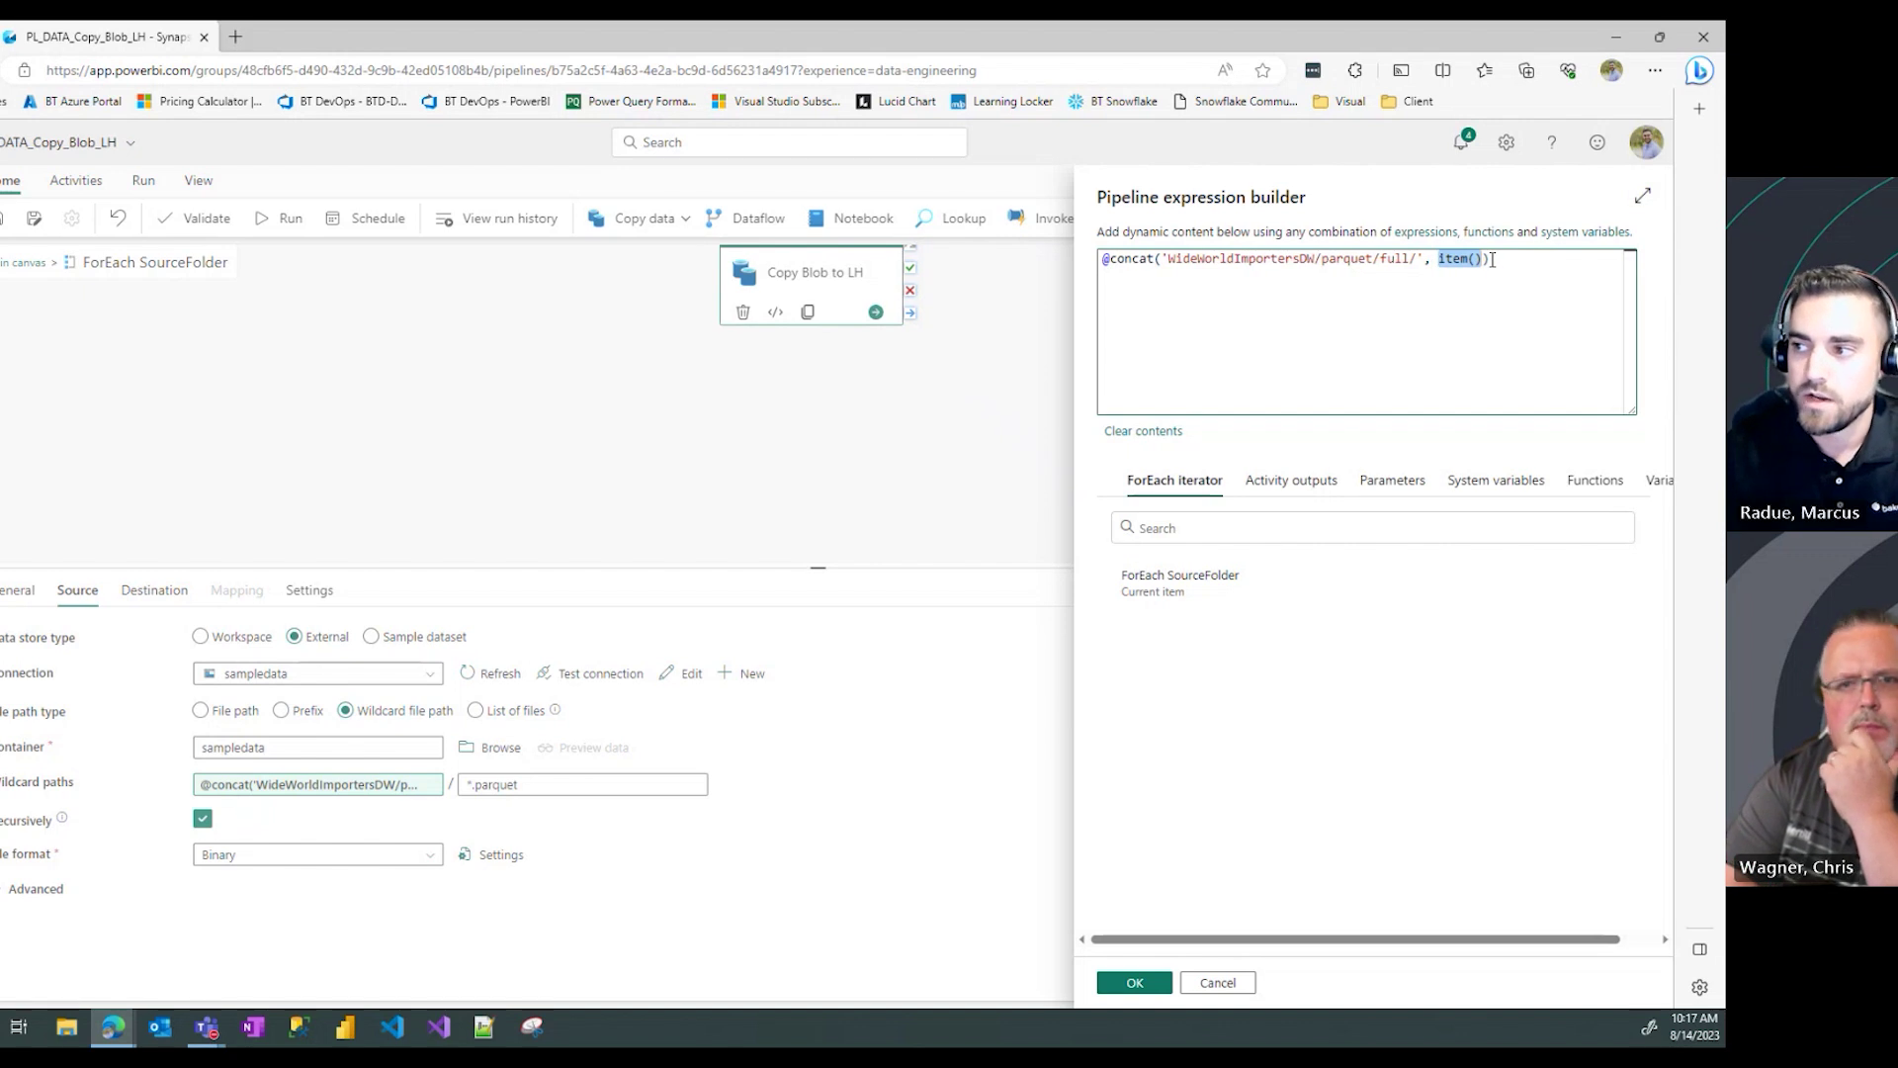
click(1521, 278)
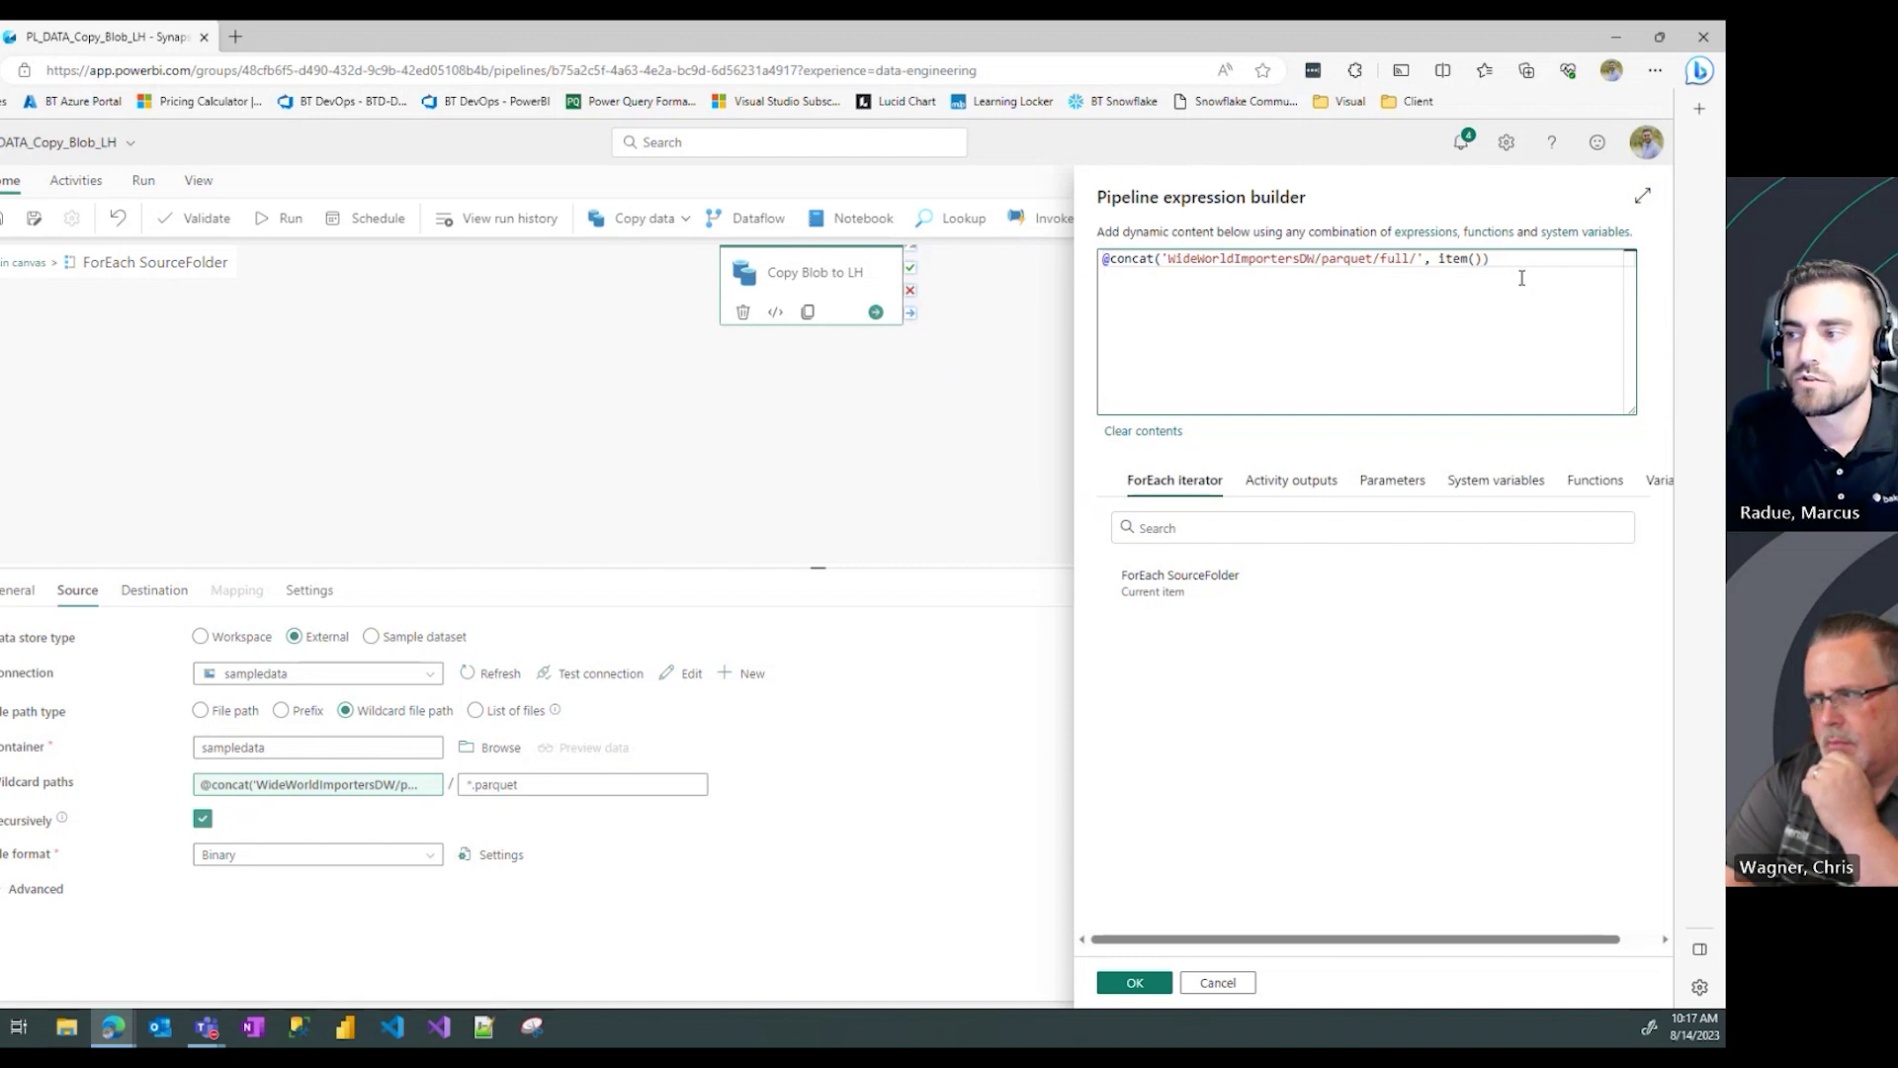
key(Left)
text(.)
text(fileNam)
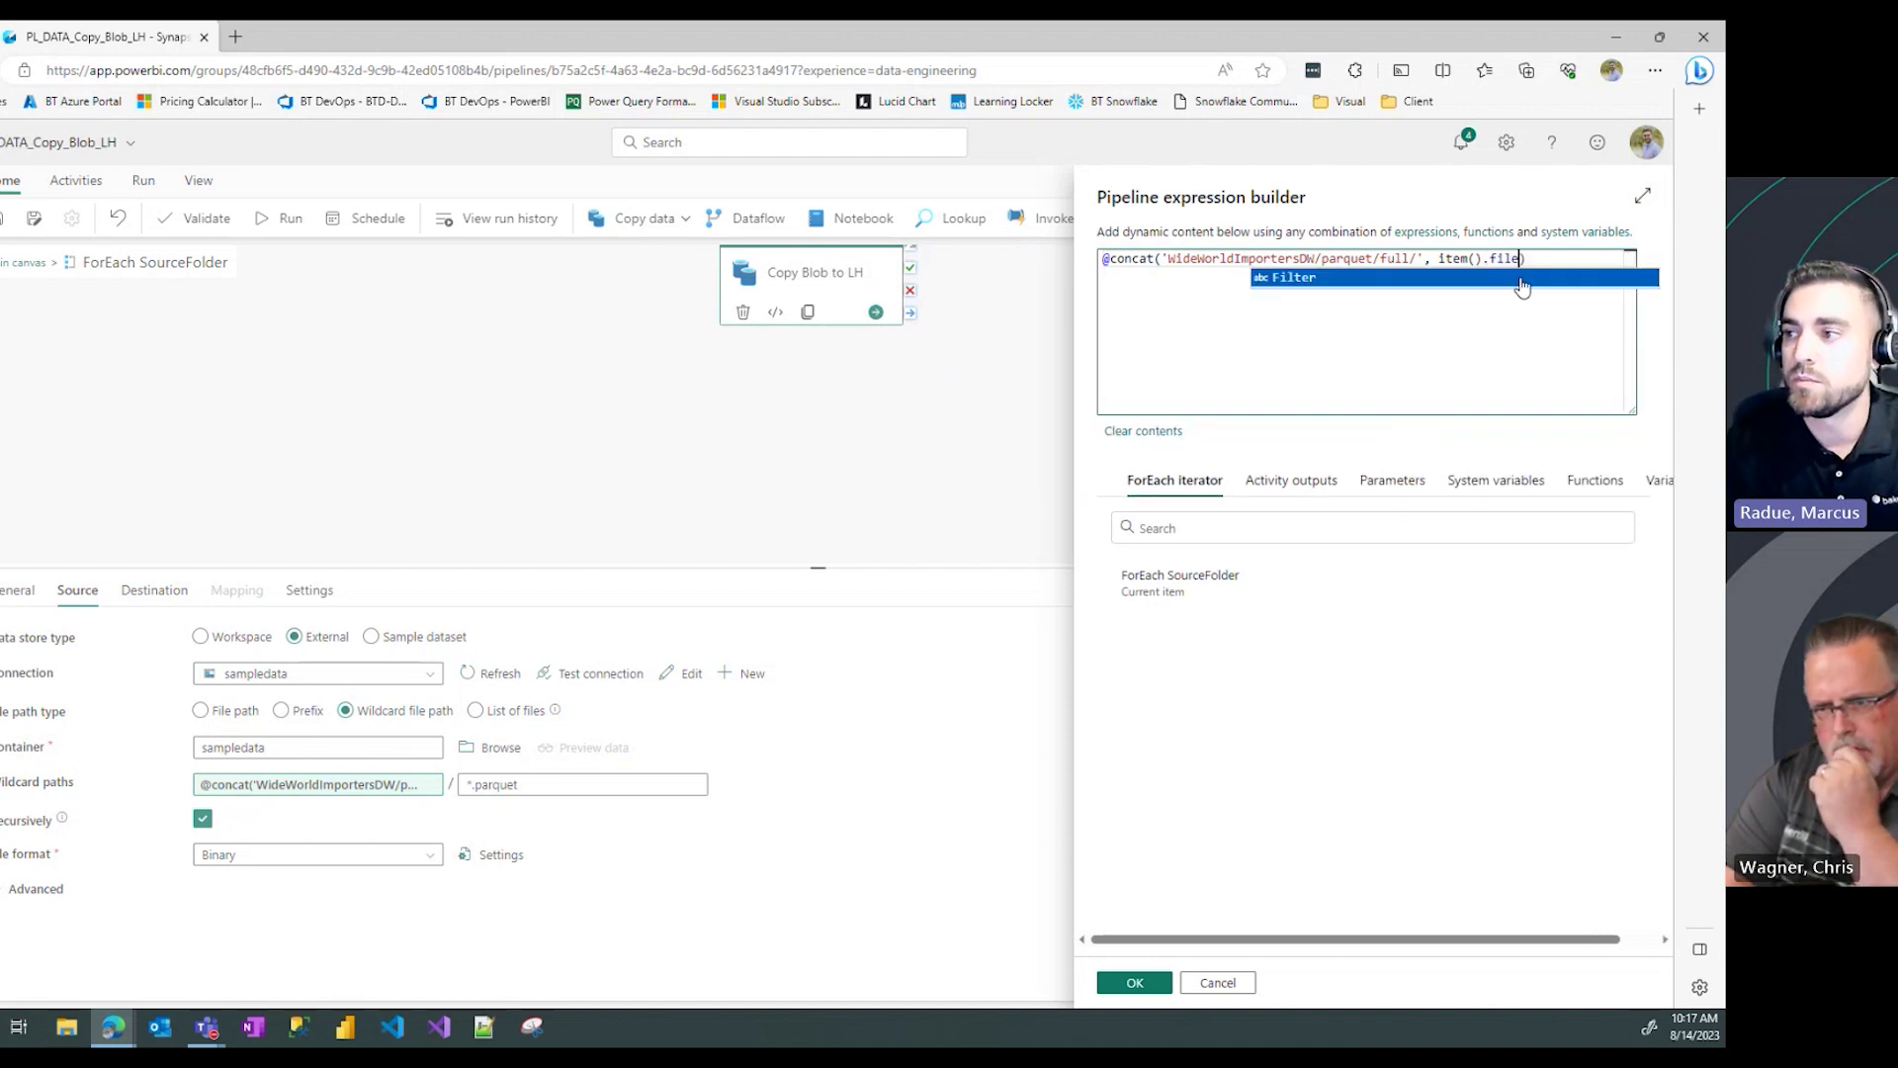
text(e)
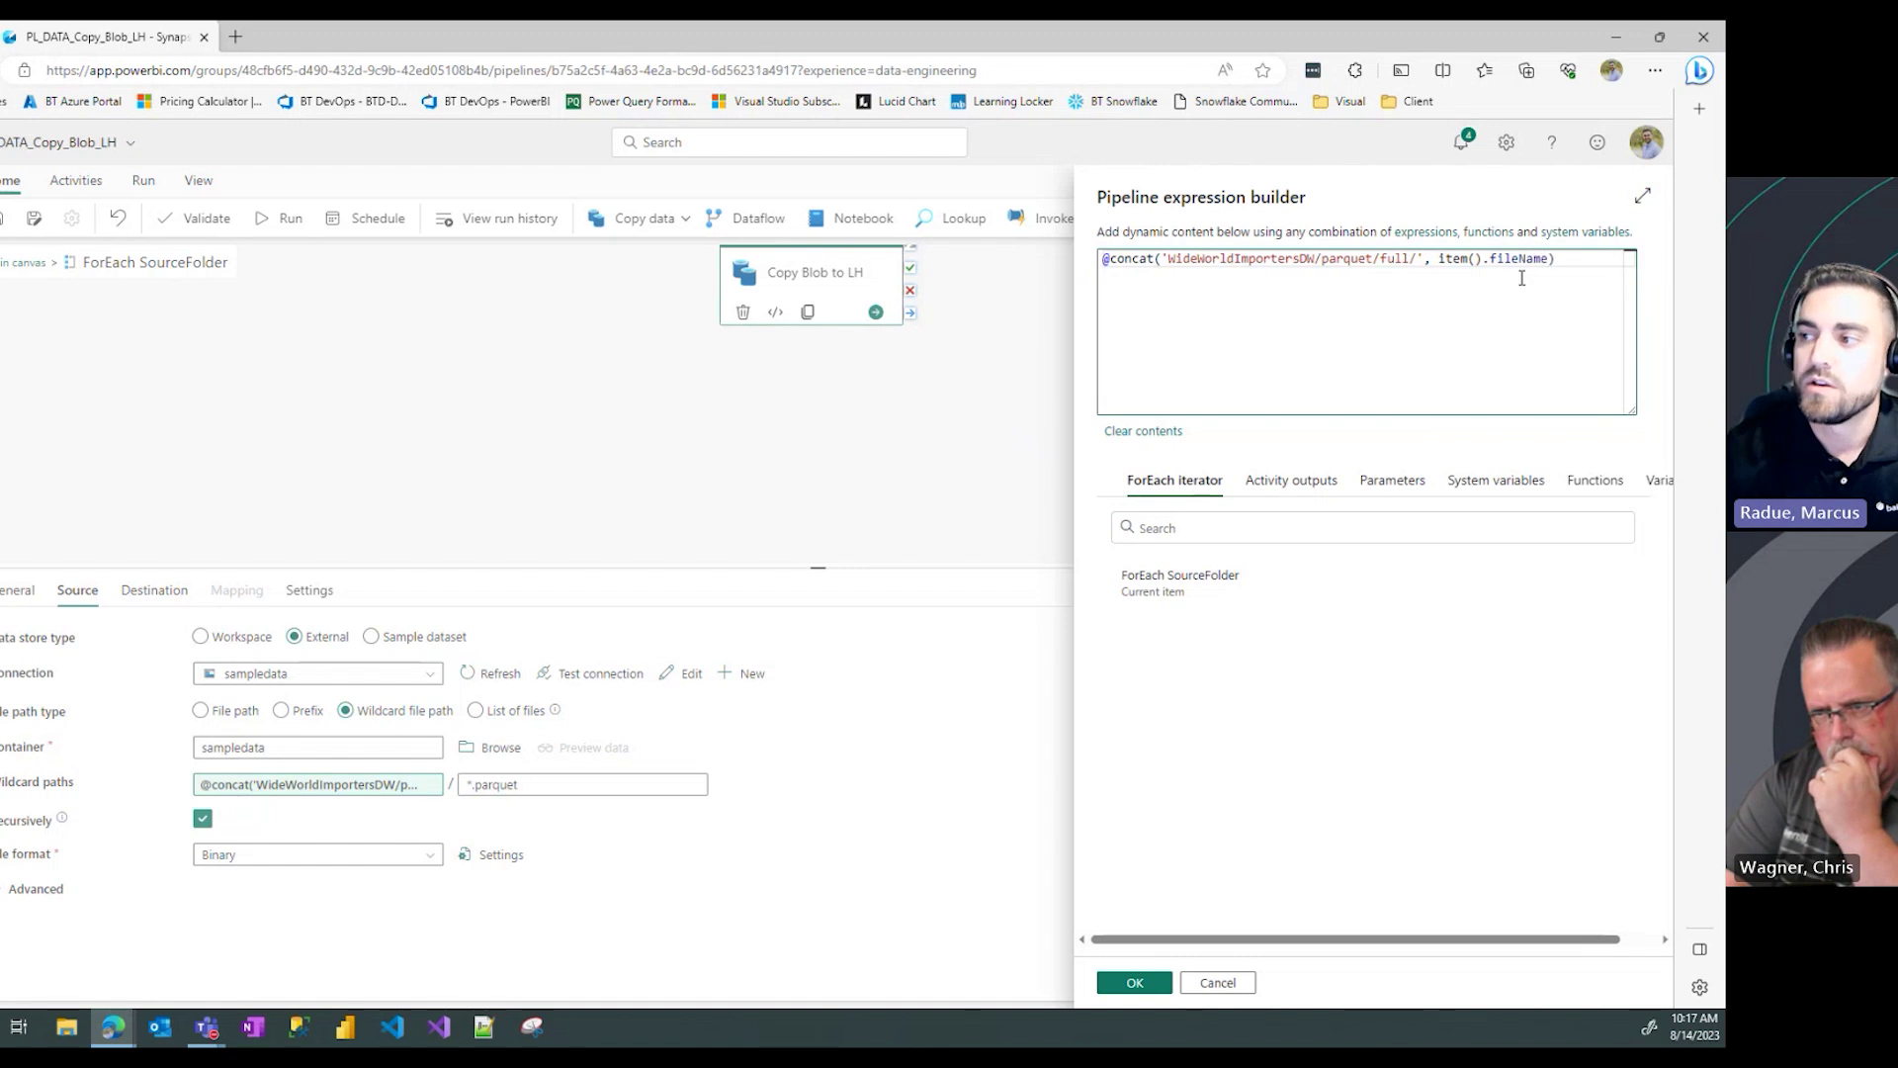
click(1574, 266)
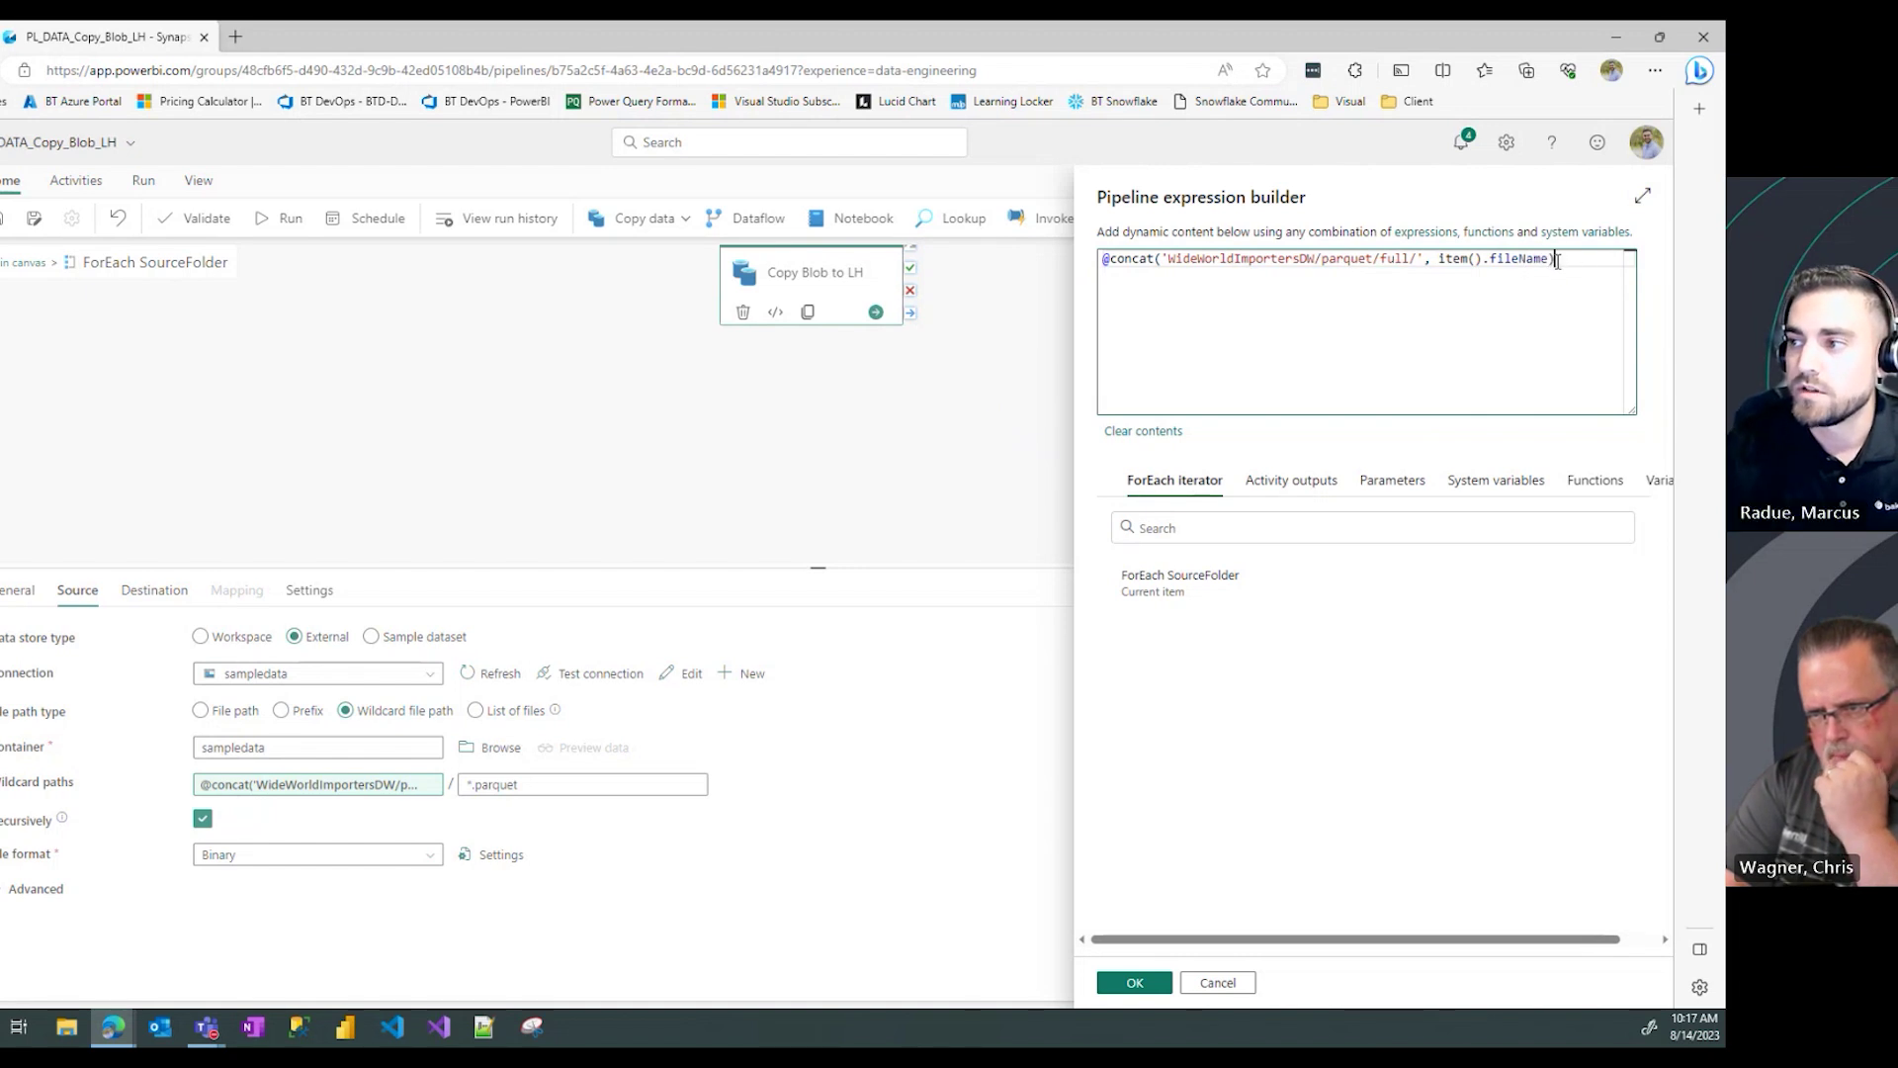
drag(1550, 260, 1441, 260)
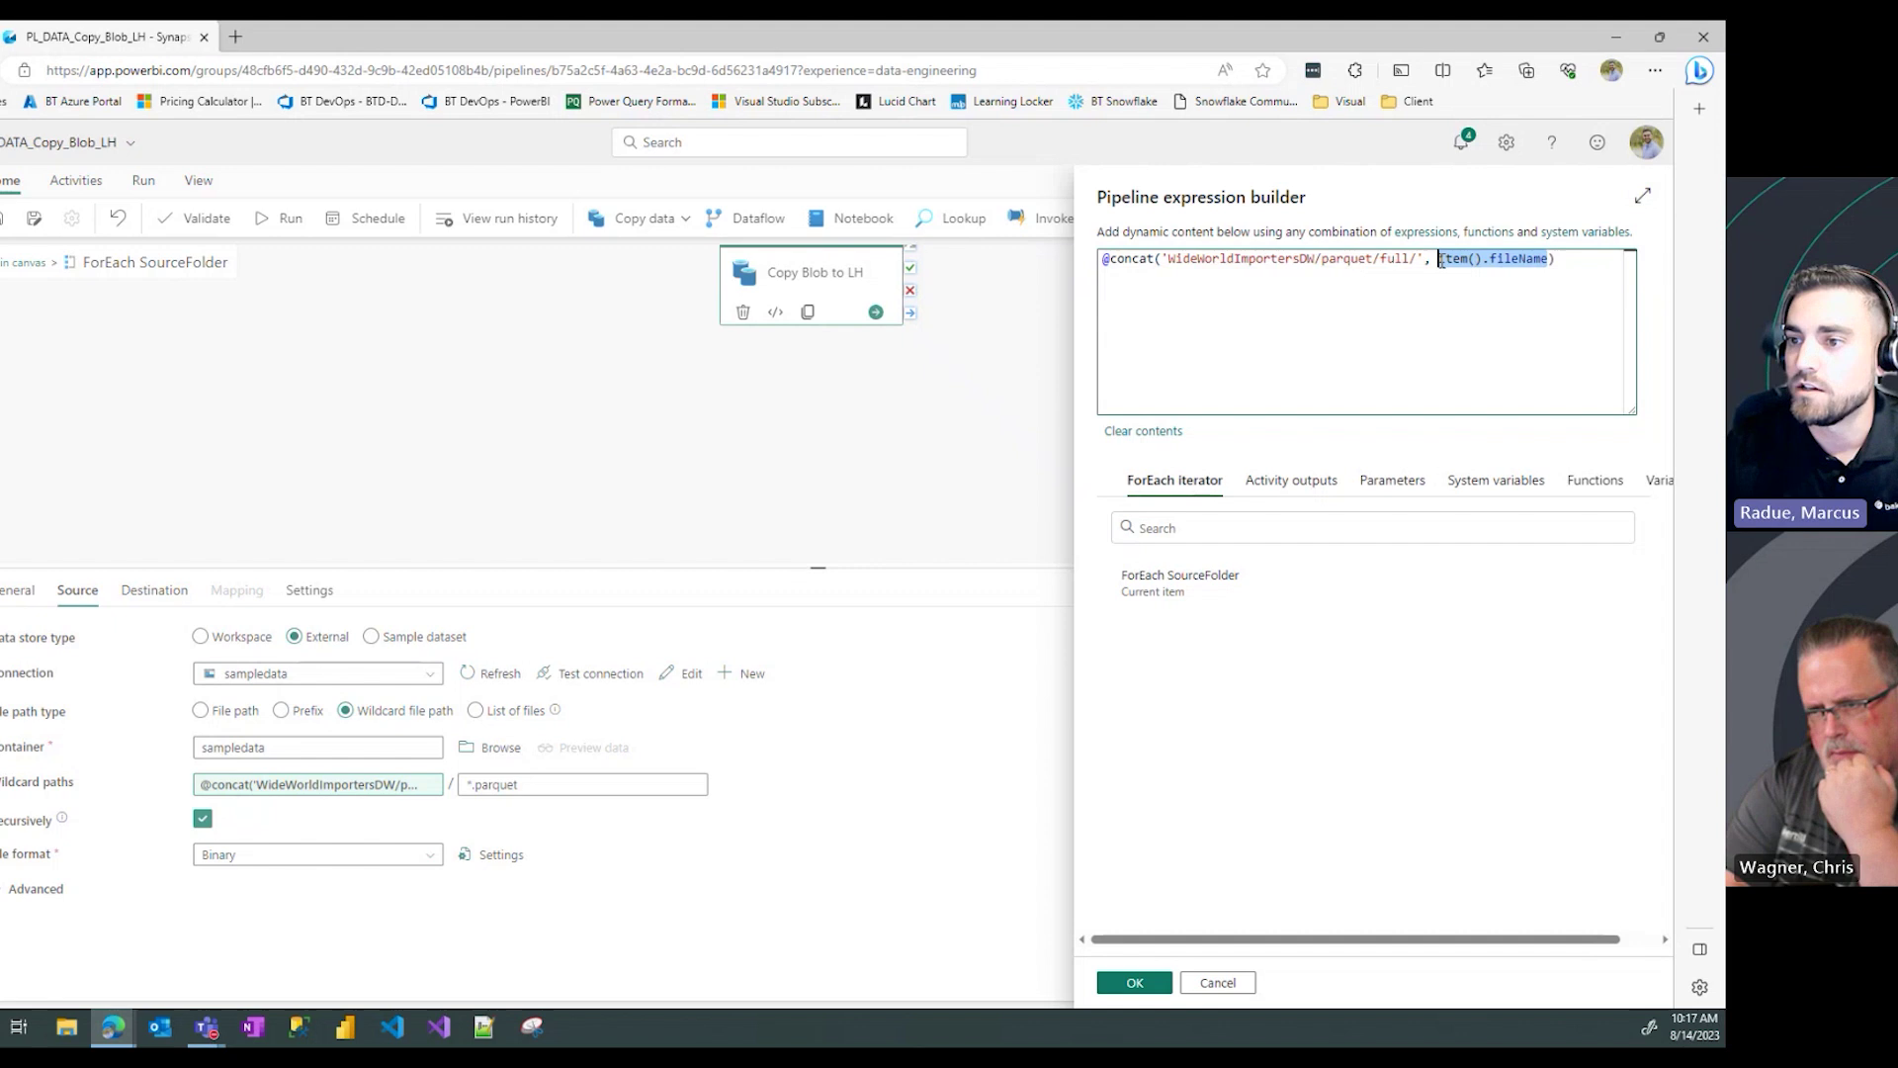
click(1566, 268)
drag(1549, 260, 1482, 260)
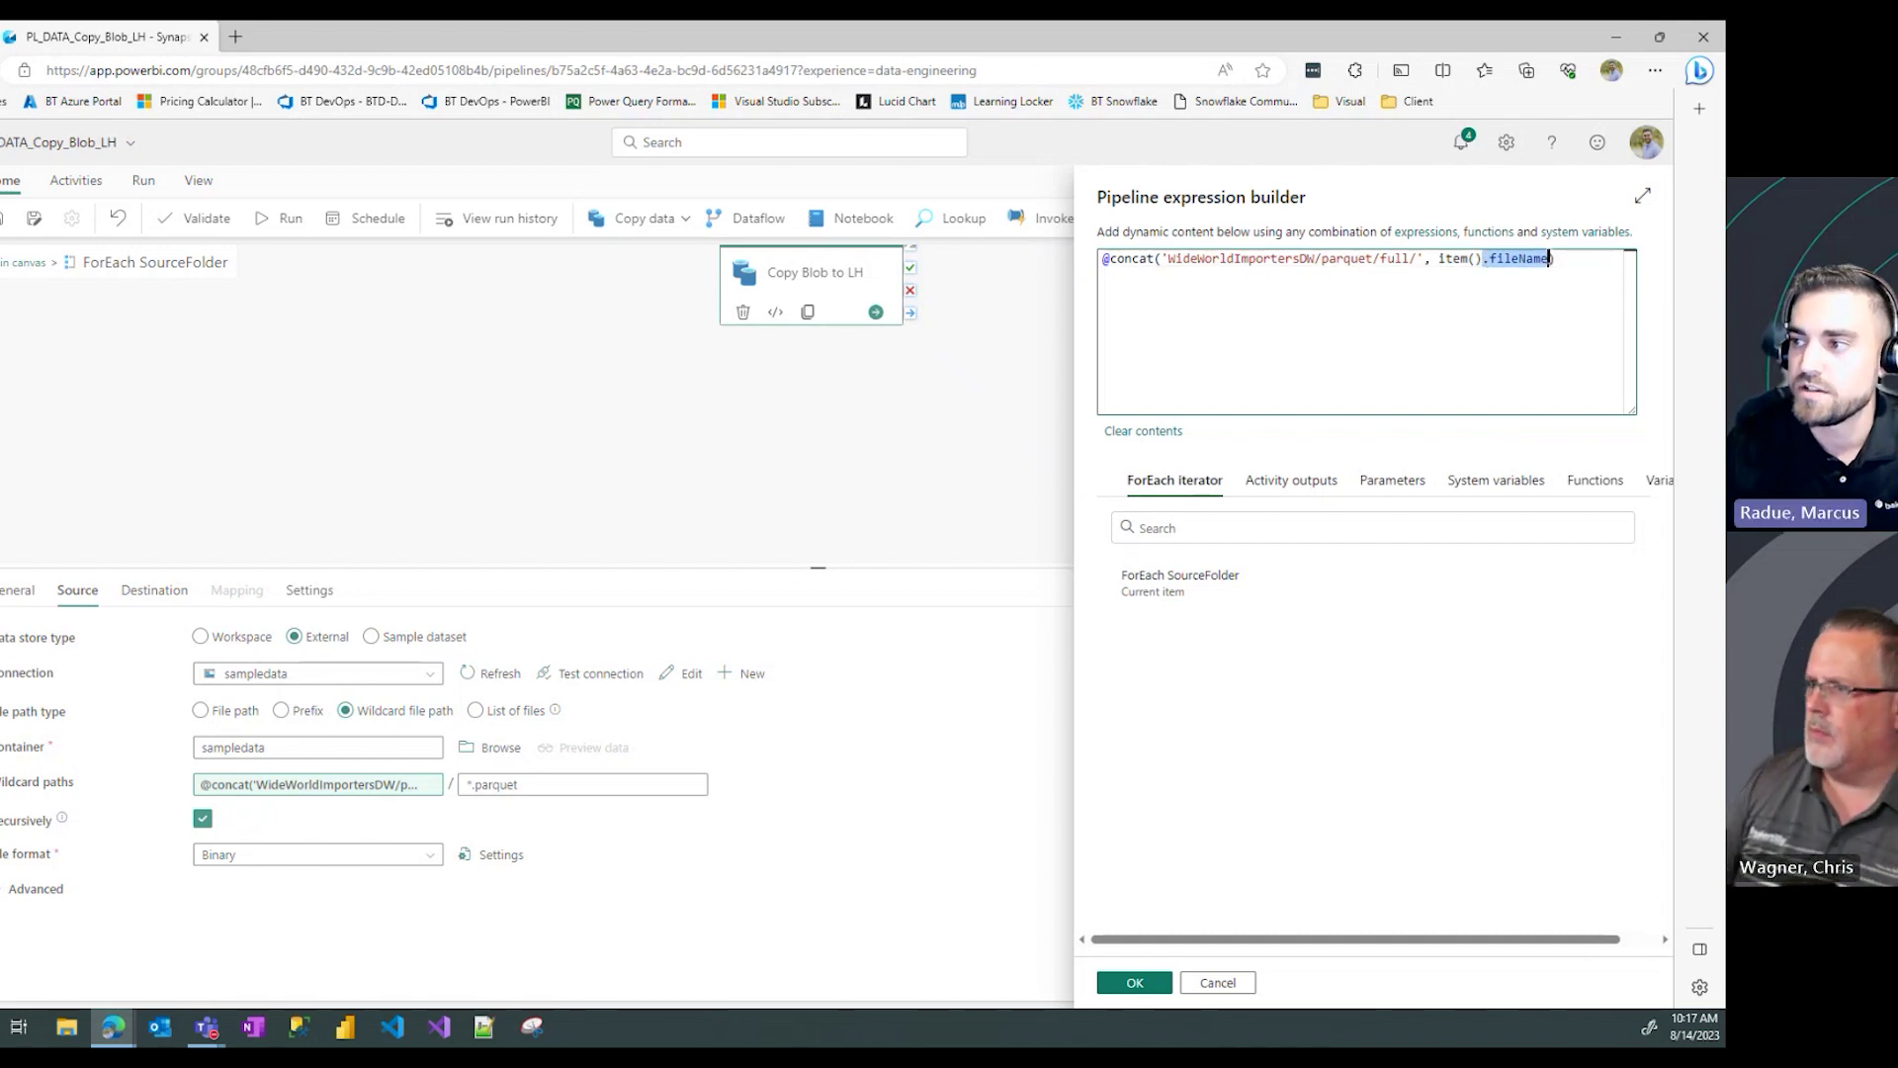
click(1484, 260)
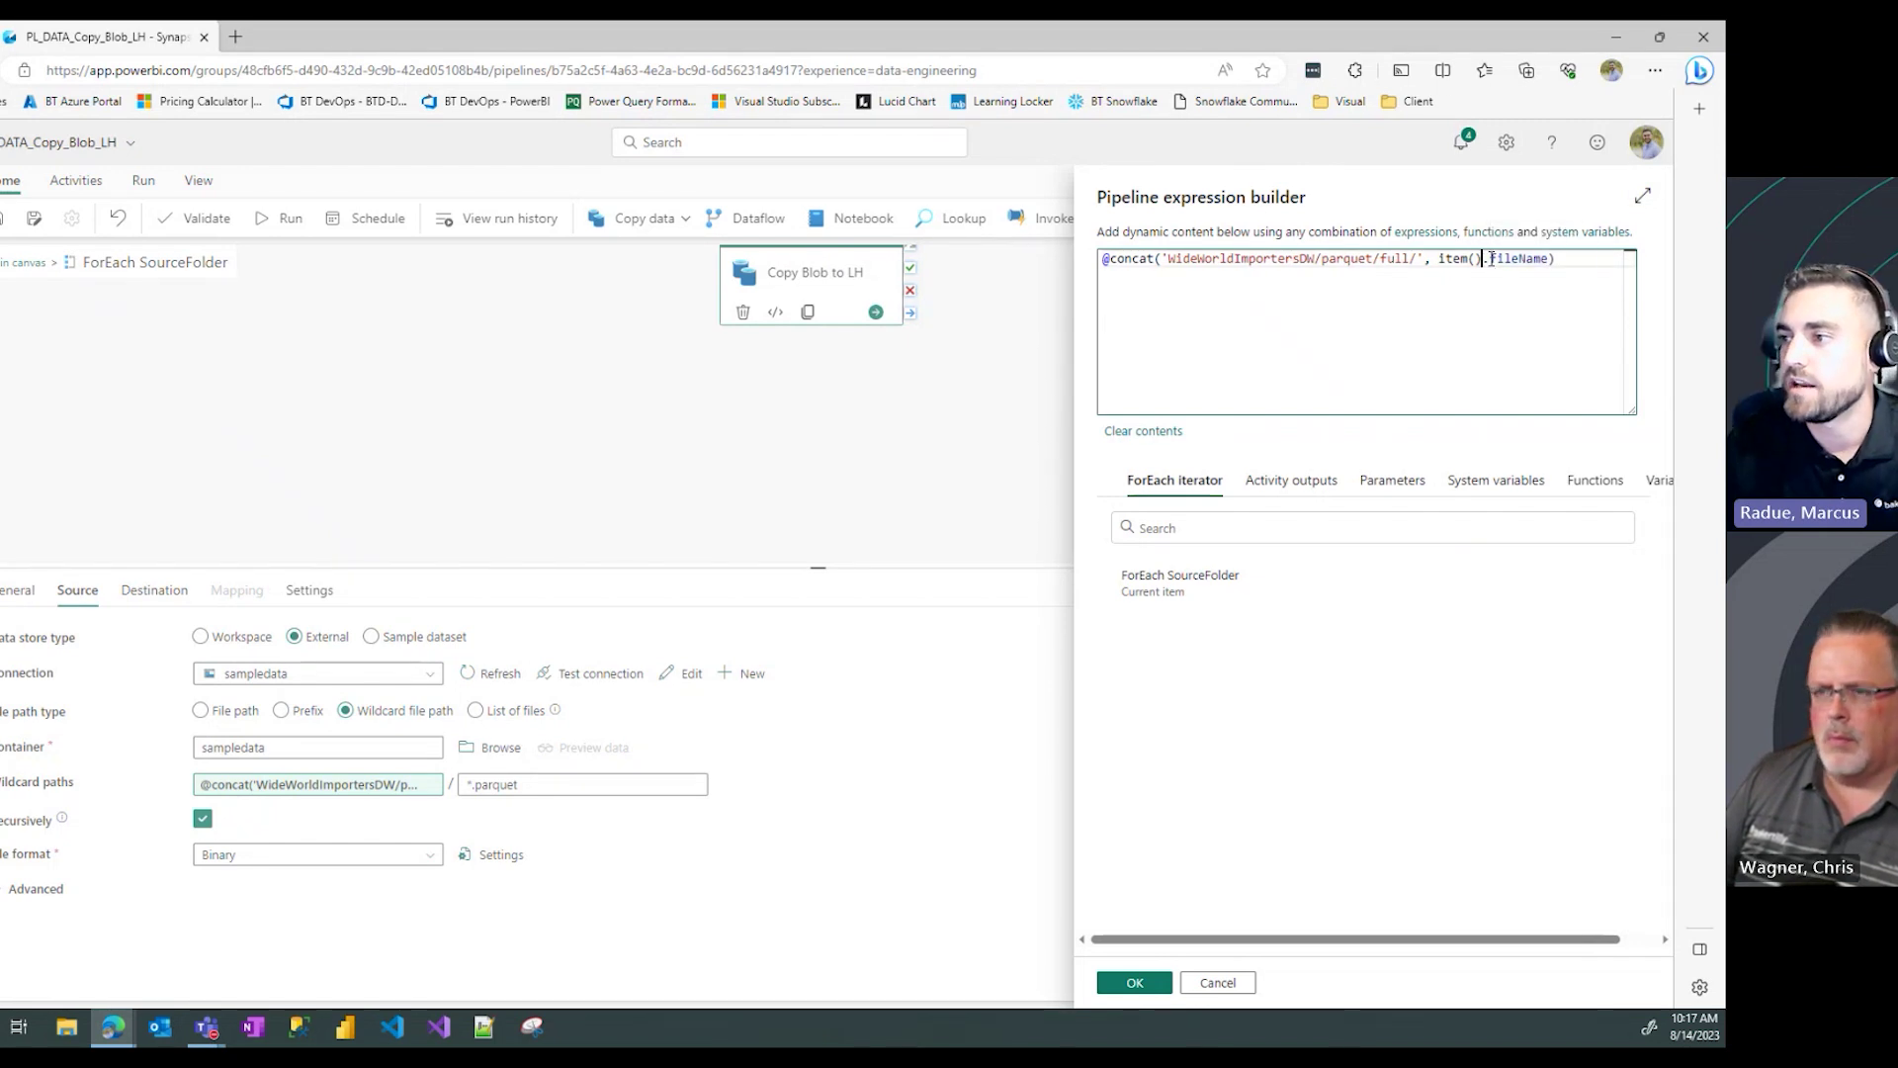
drag(1484, 259, 1540, 259)
click(1578, 269)
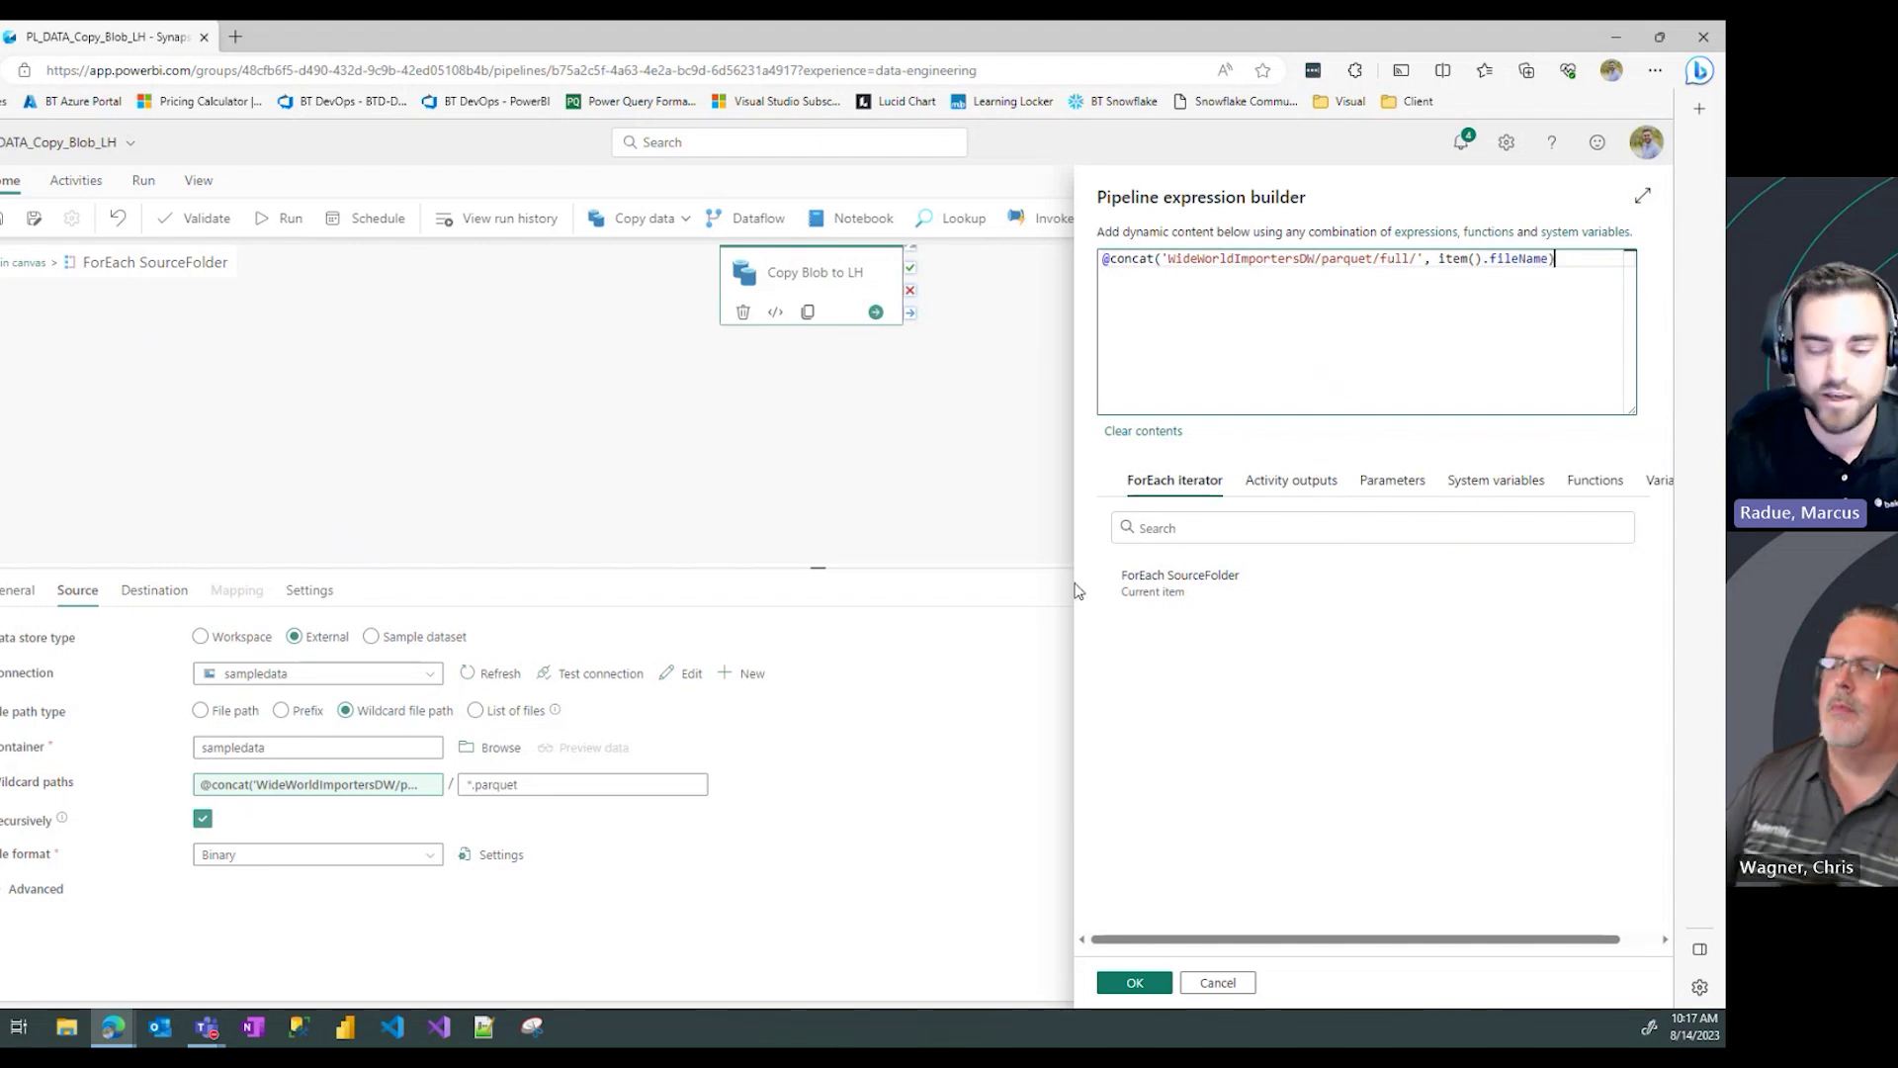
click(1147, 980)
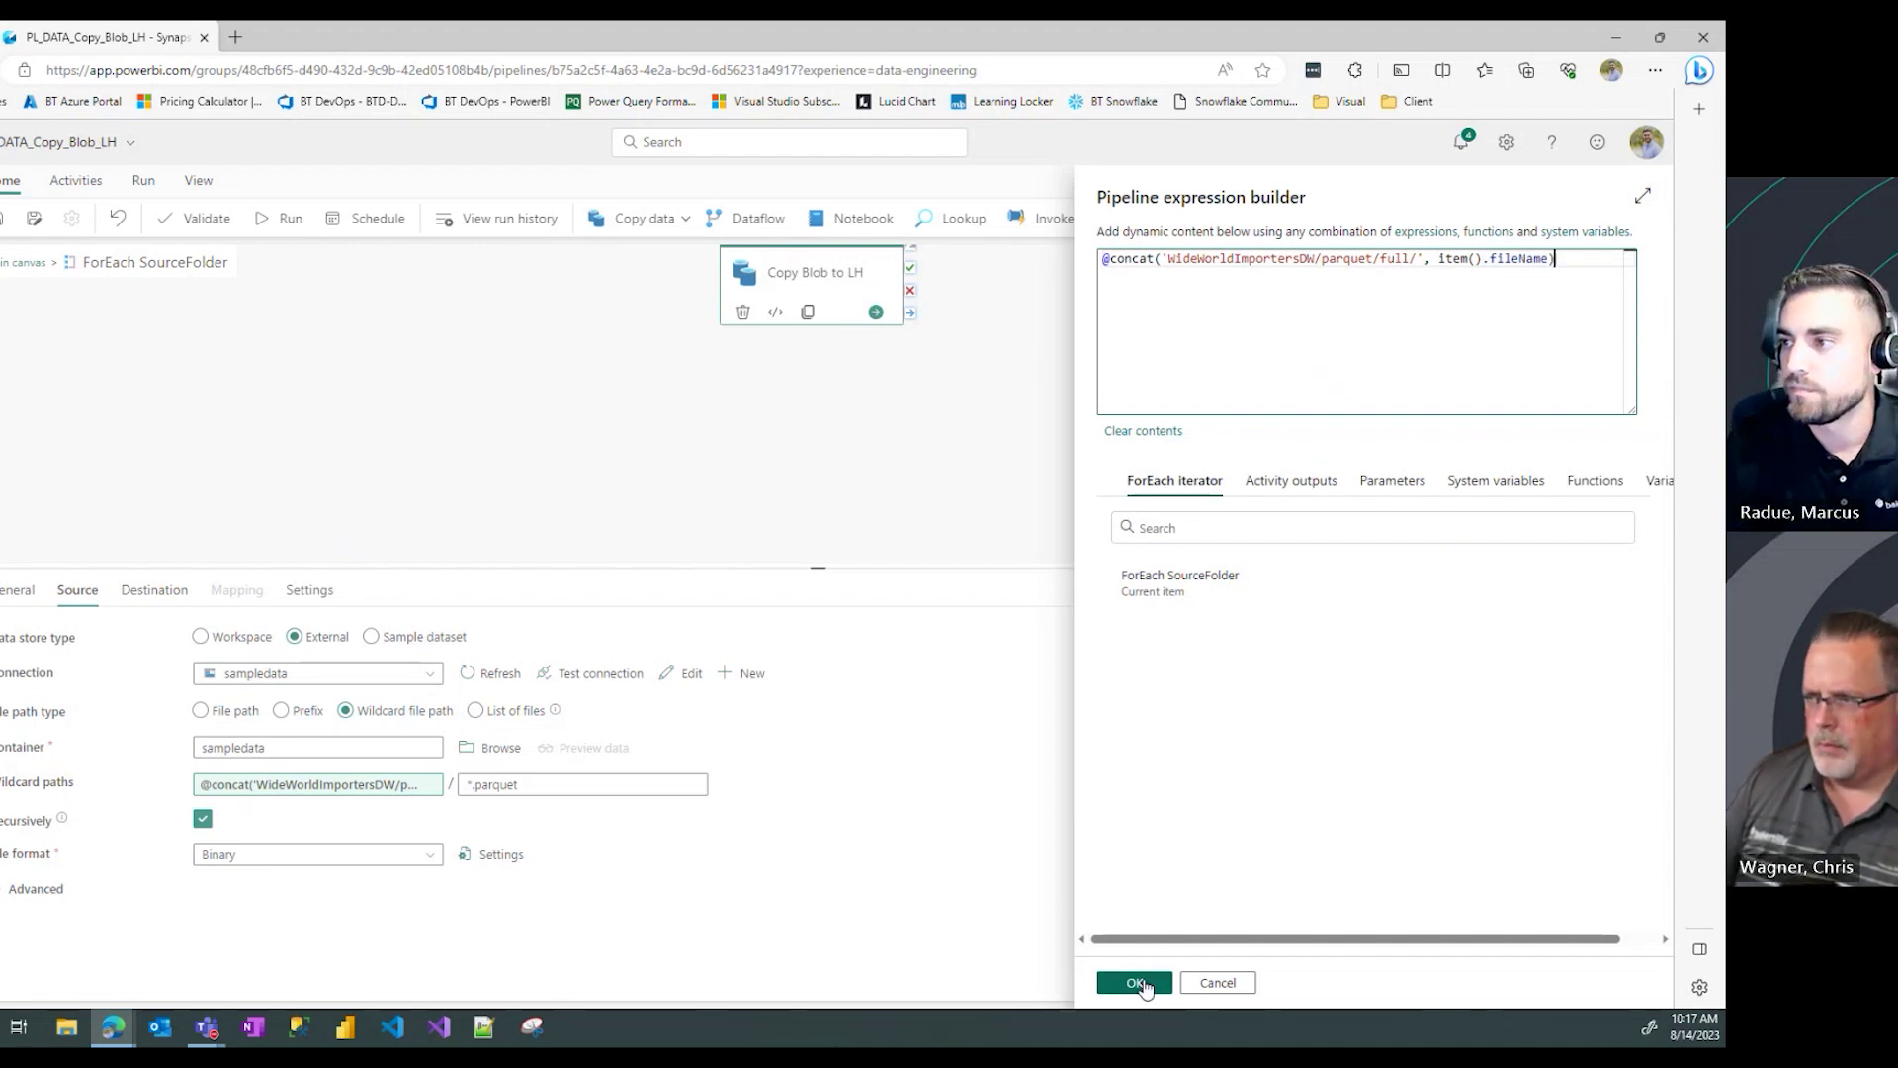
Step: On the Main canvas, auto-align all activities into a row and save PL_DATA_Copy_Blob_LH
click(18, 264)
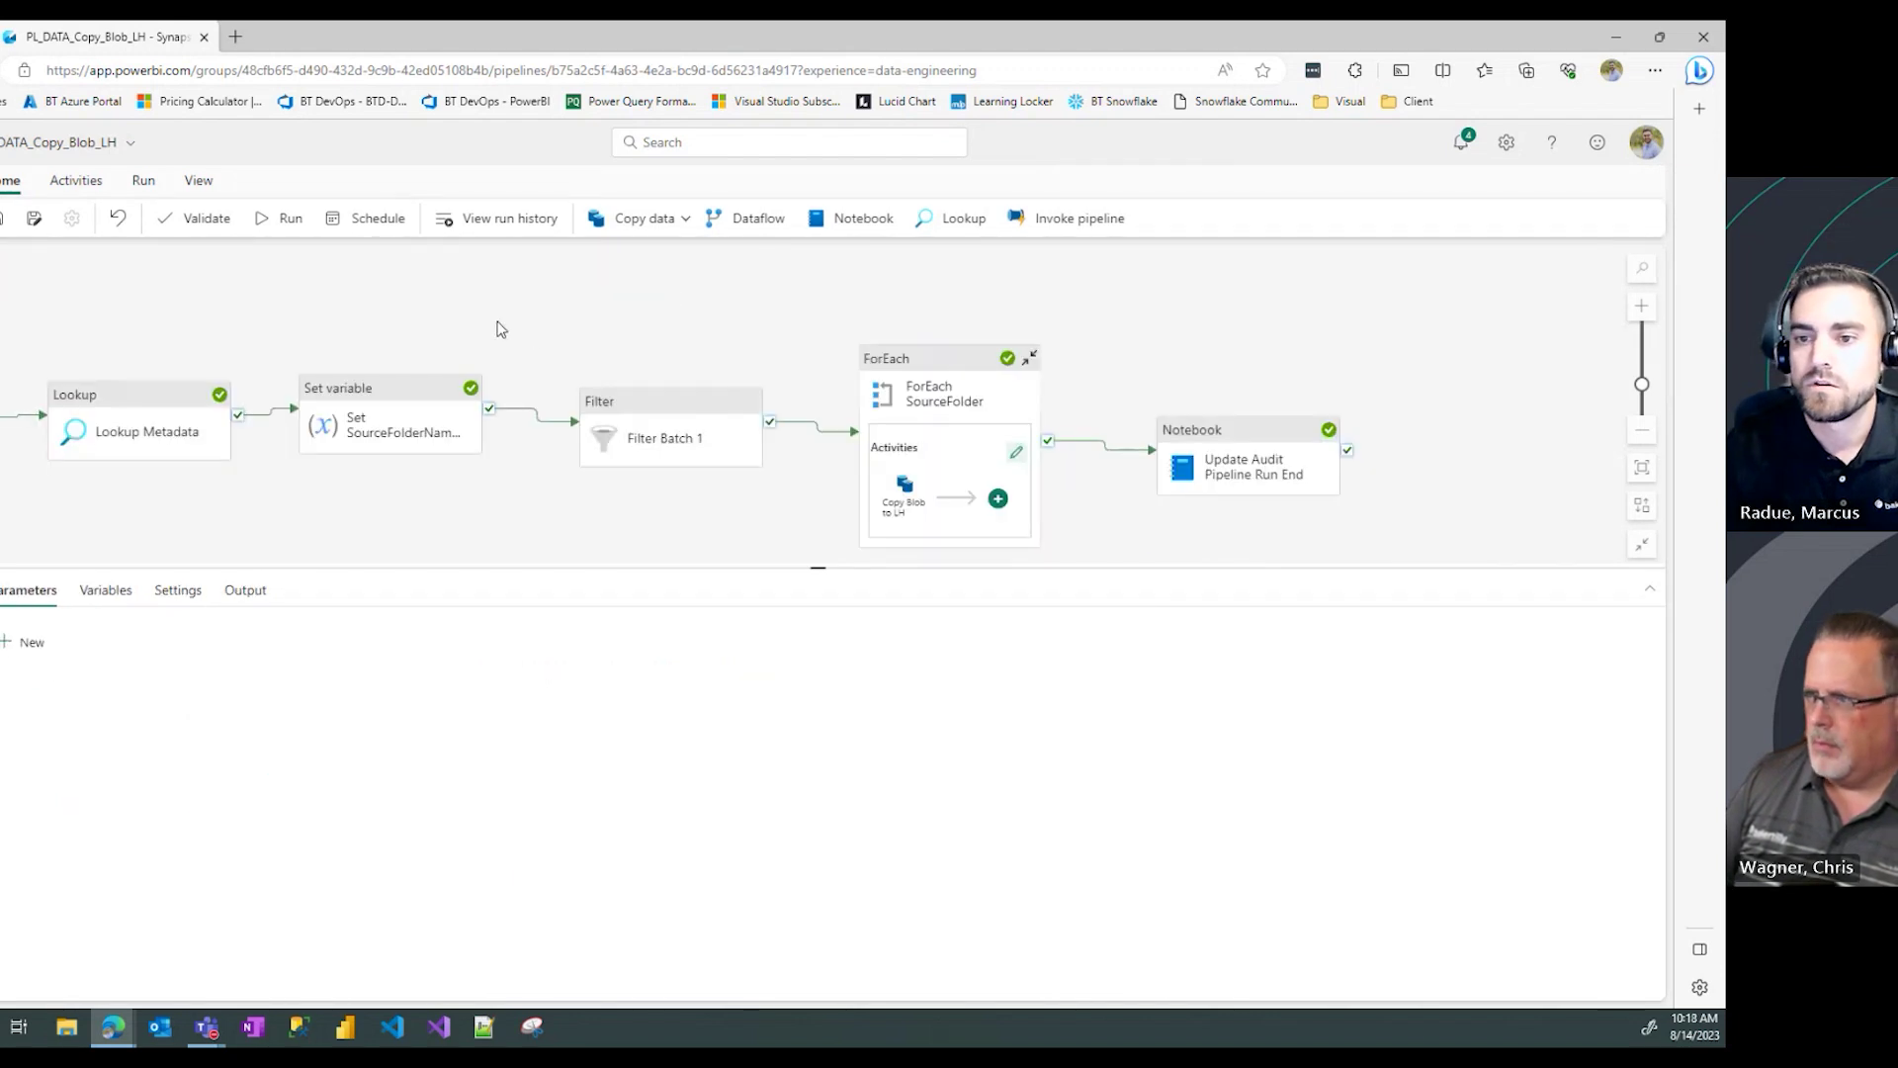
drag(543, 305, 454, 331)
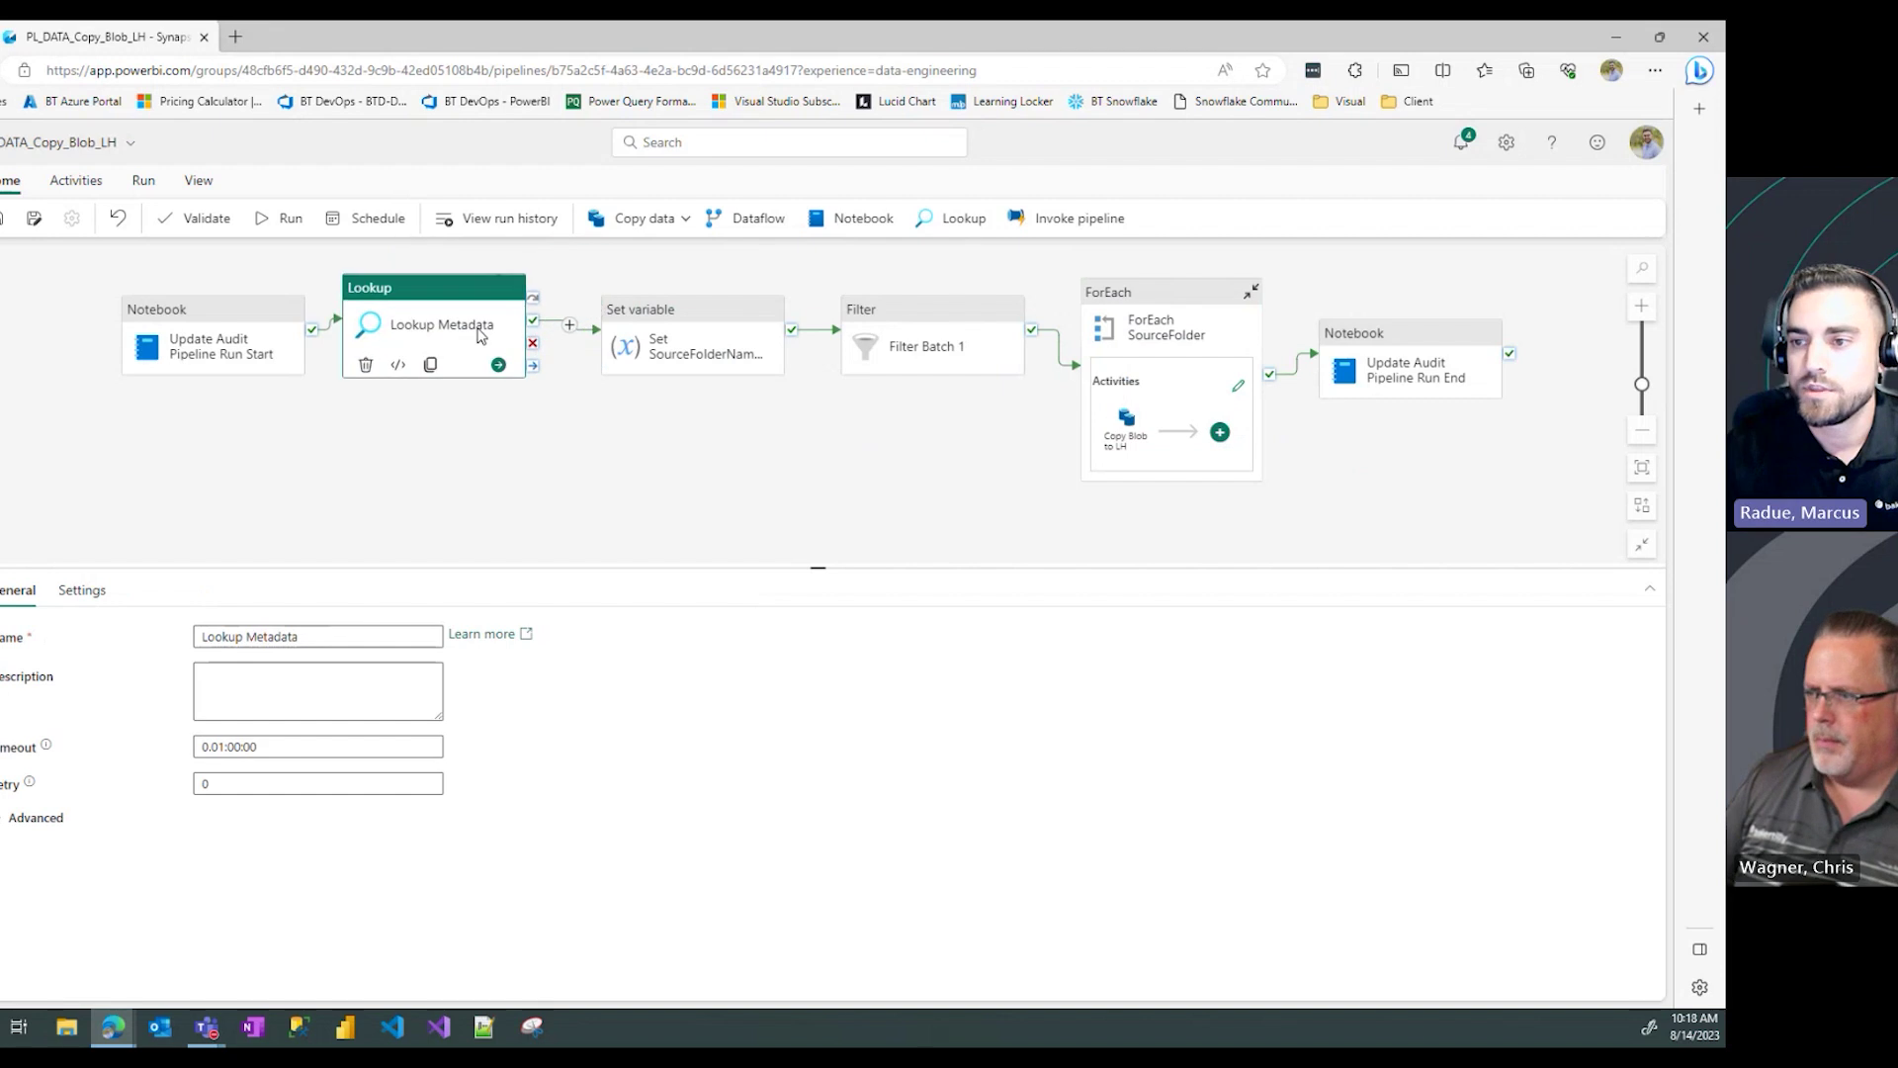
drag(884, 460, 808, 465)
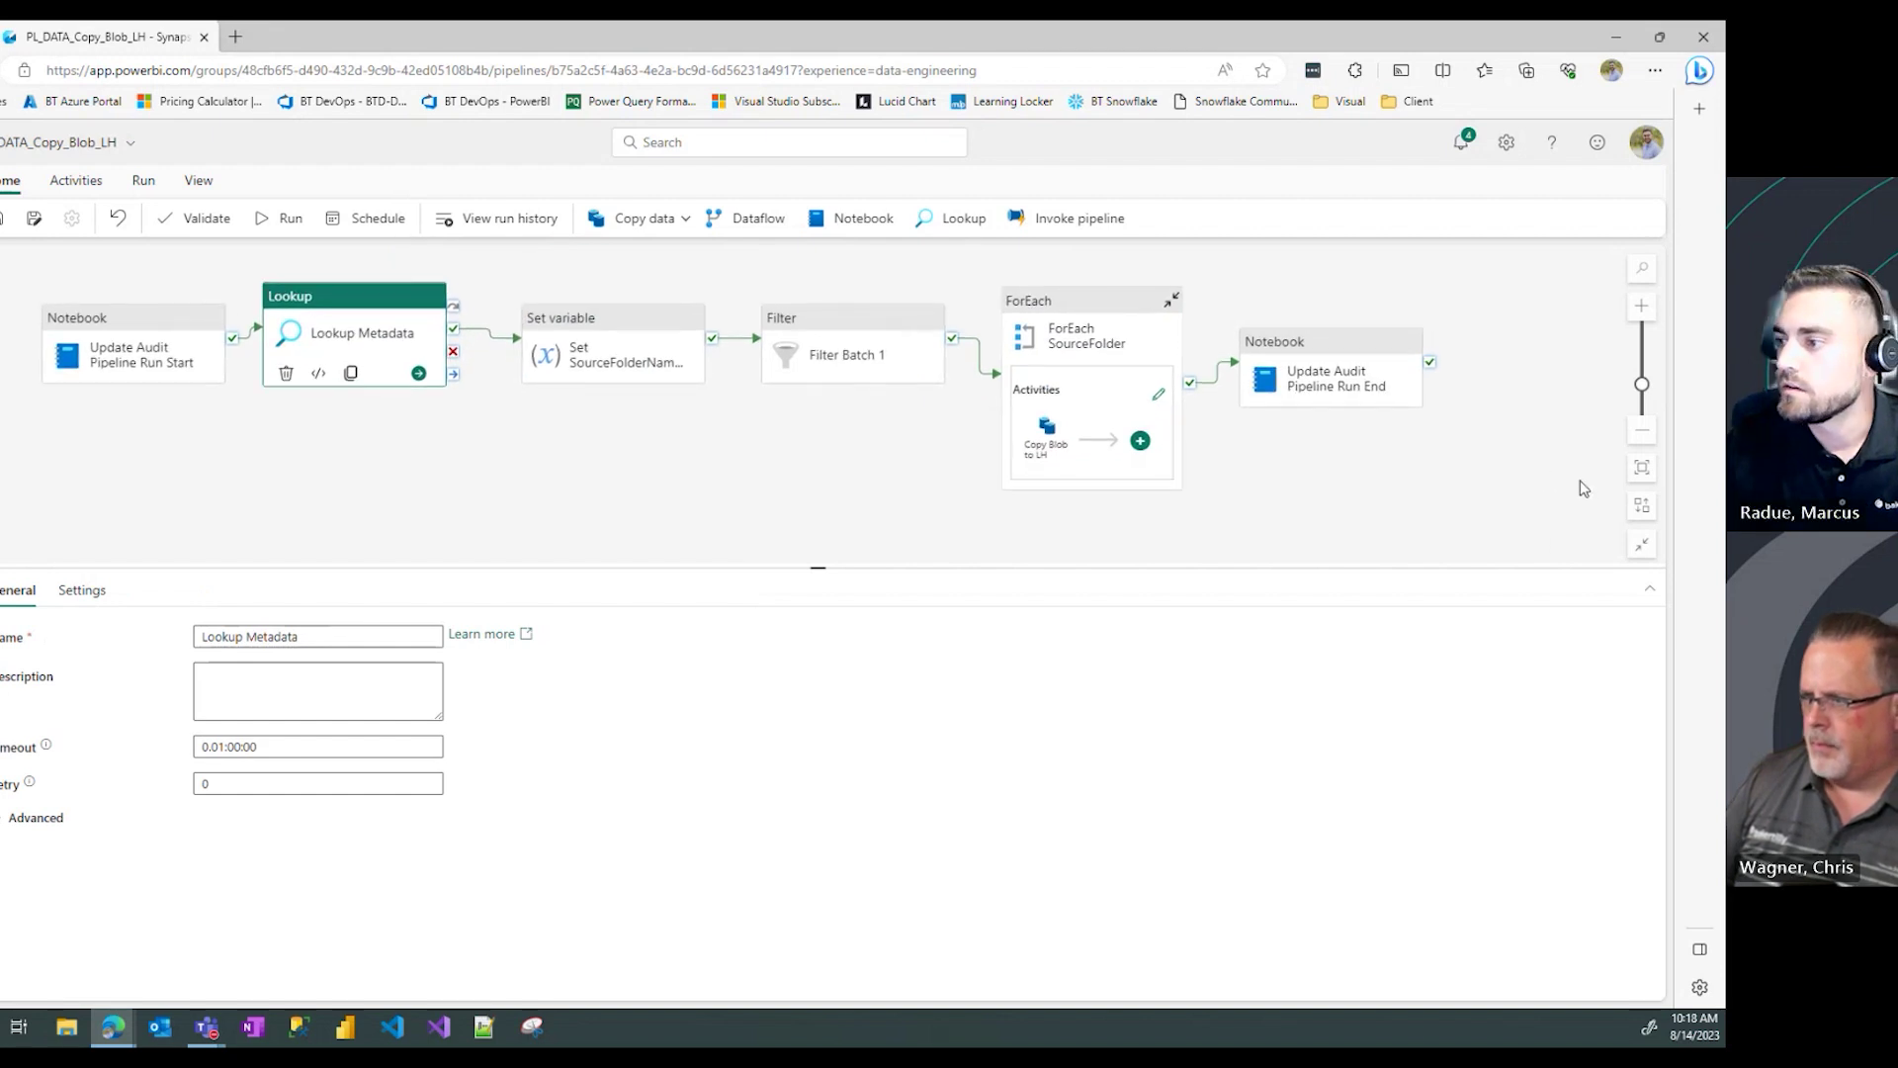
click(1642, 509)
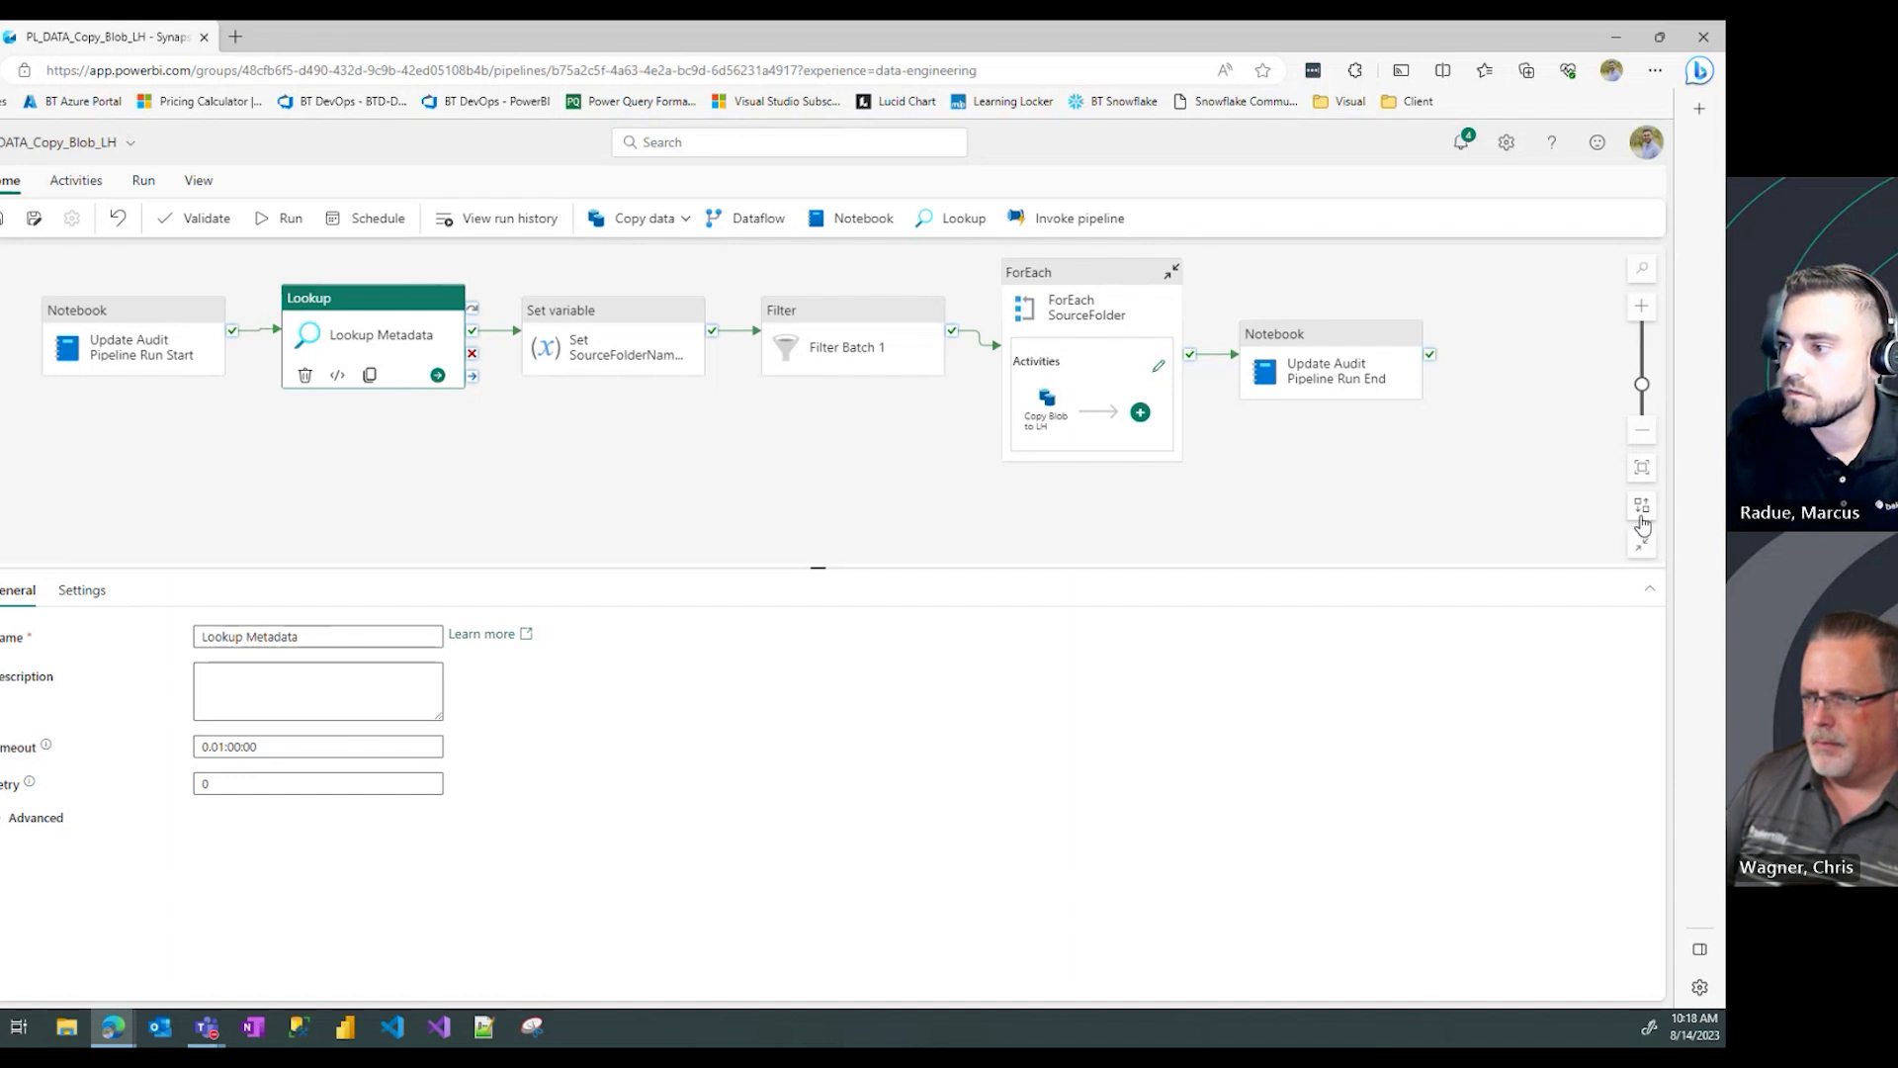
click(236, 469)
click(33, 218)
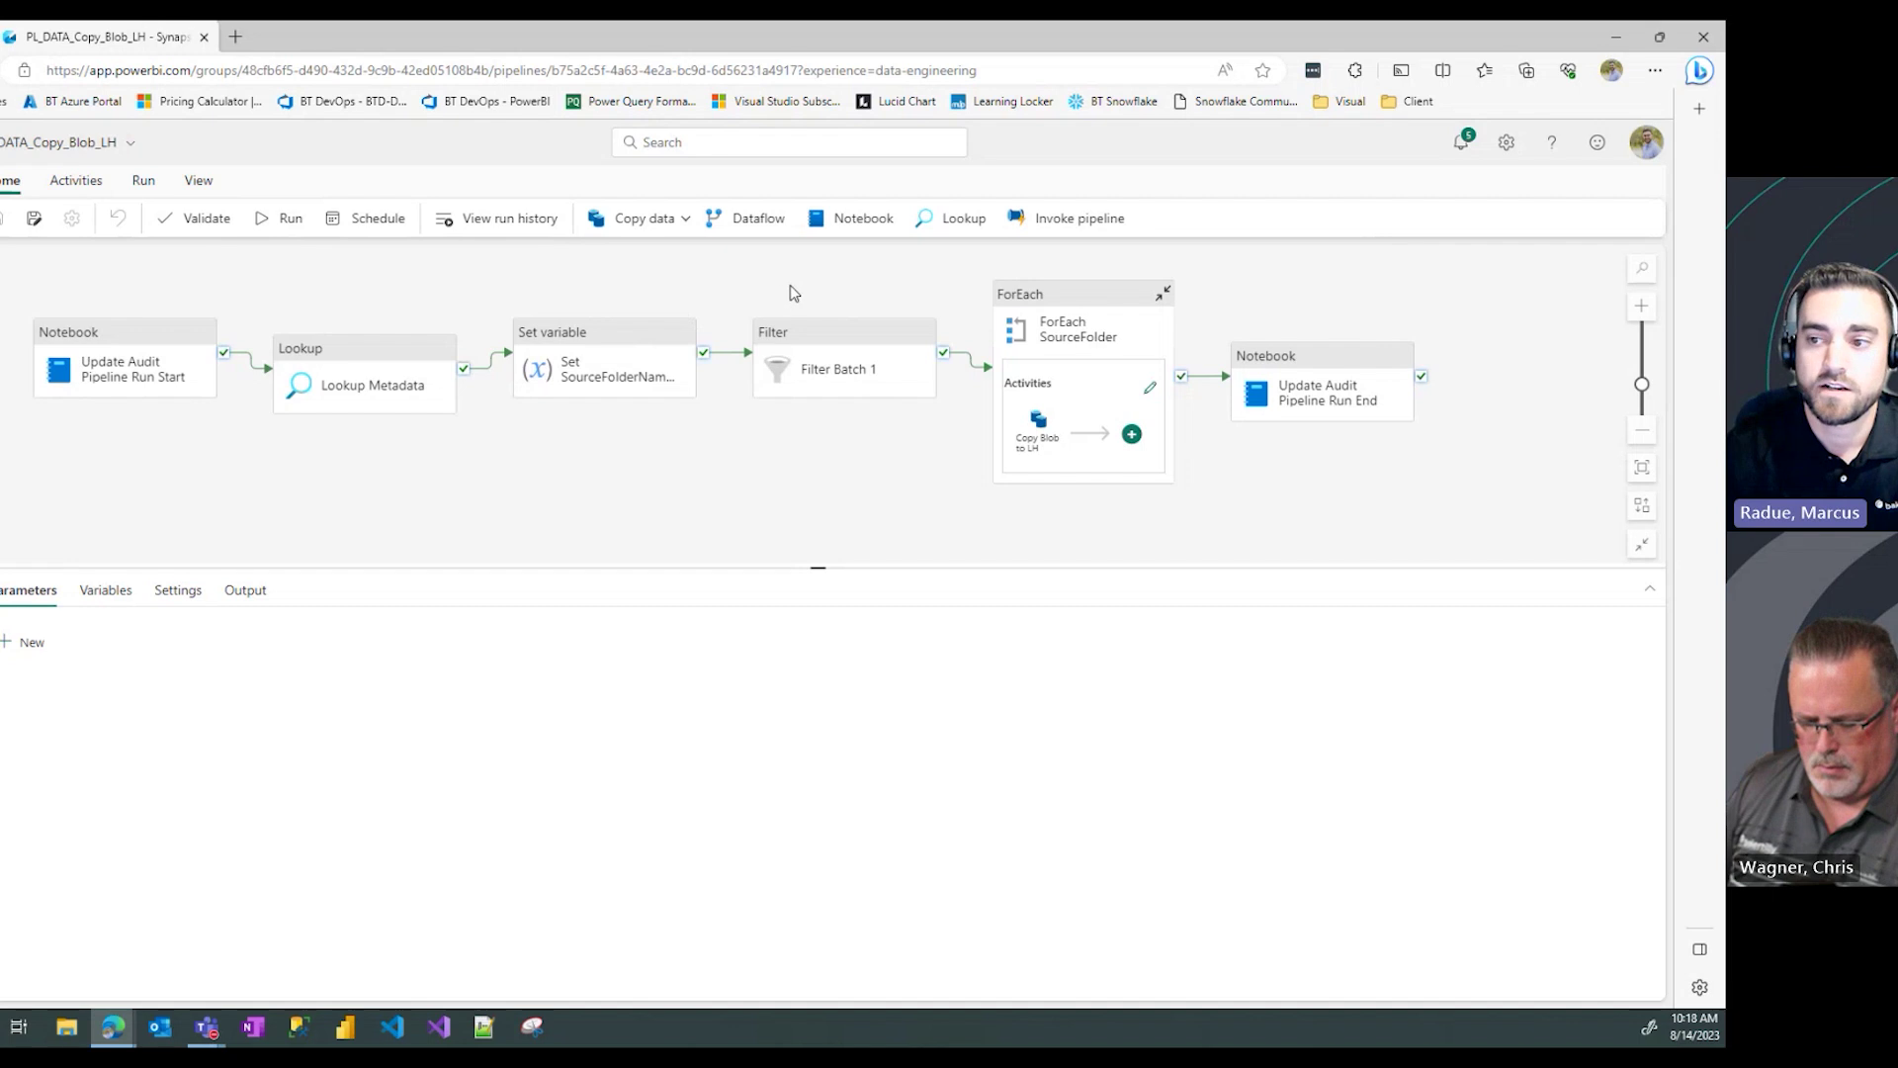
Step: Run the pipeline and refresh the Output statuses until Filter Batch 1 succeeds and copies queue
click(284, 218)
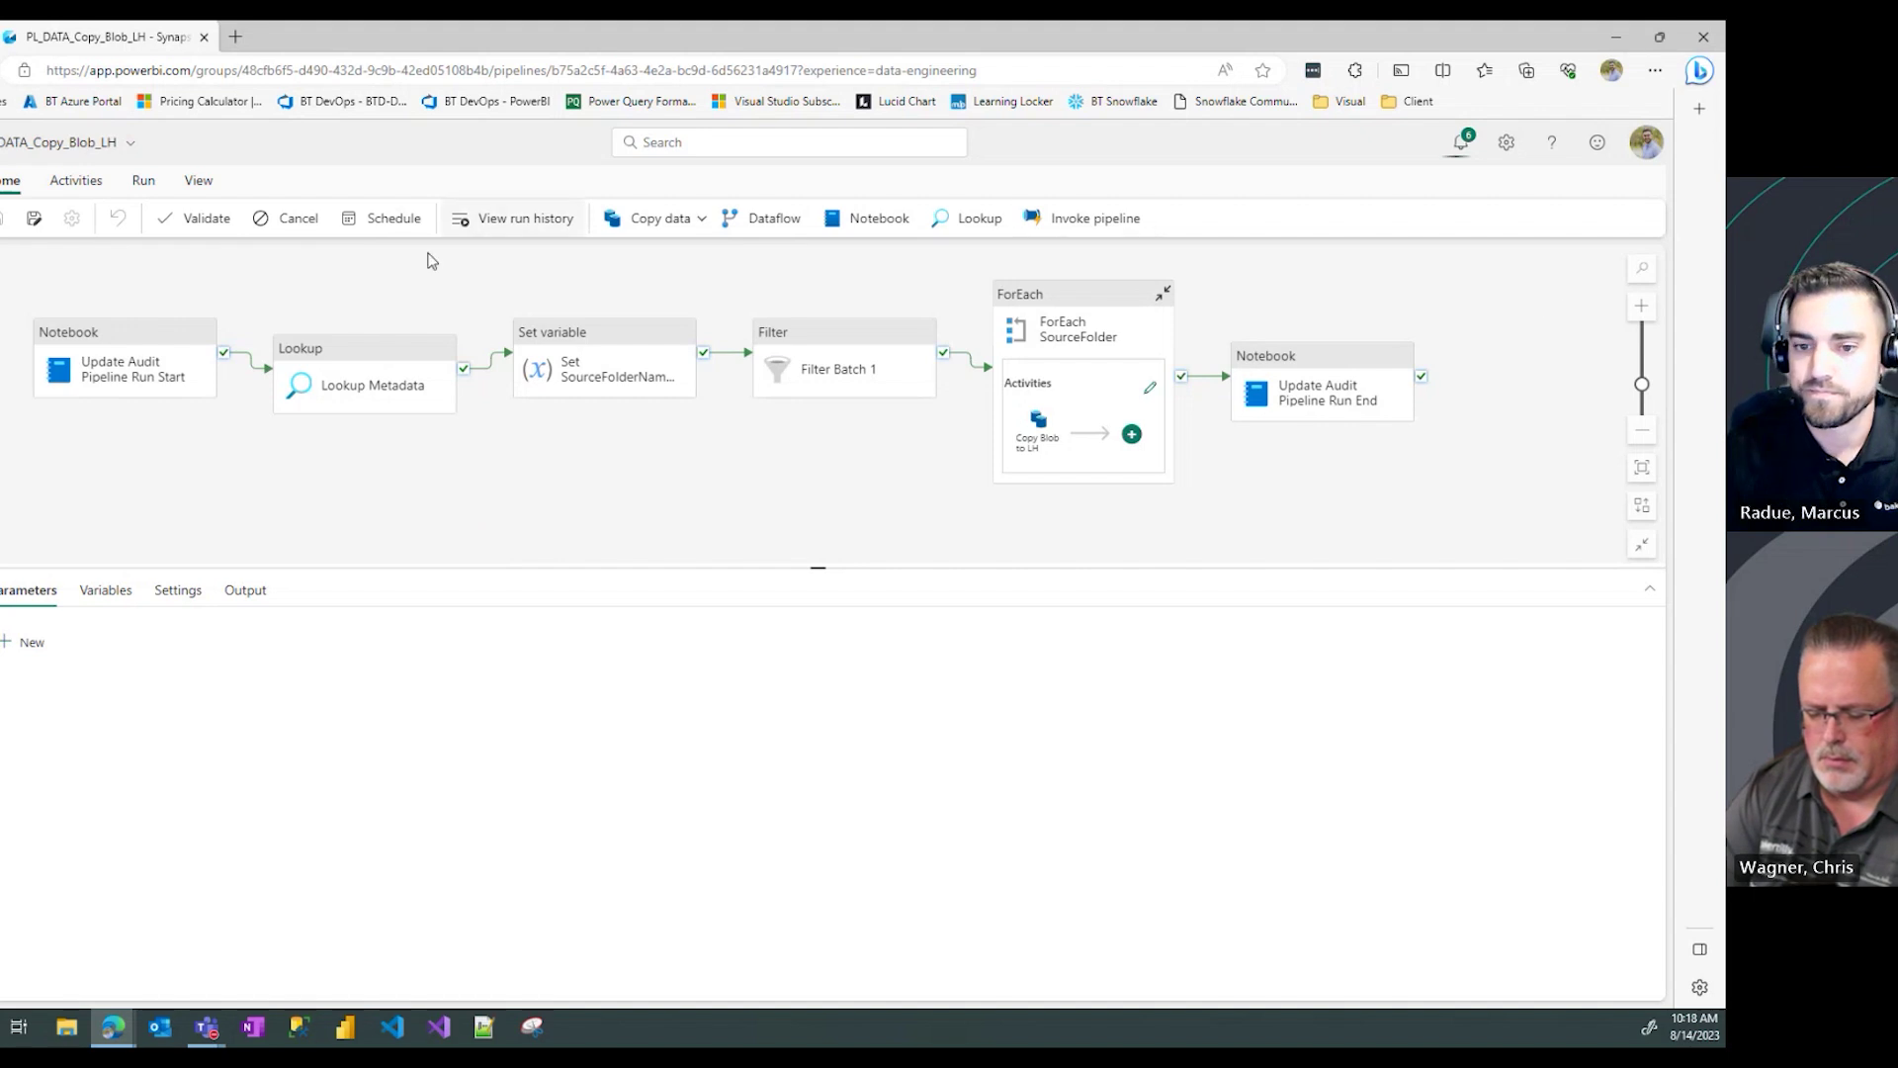
click(262, 596)
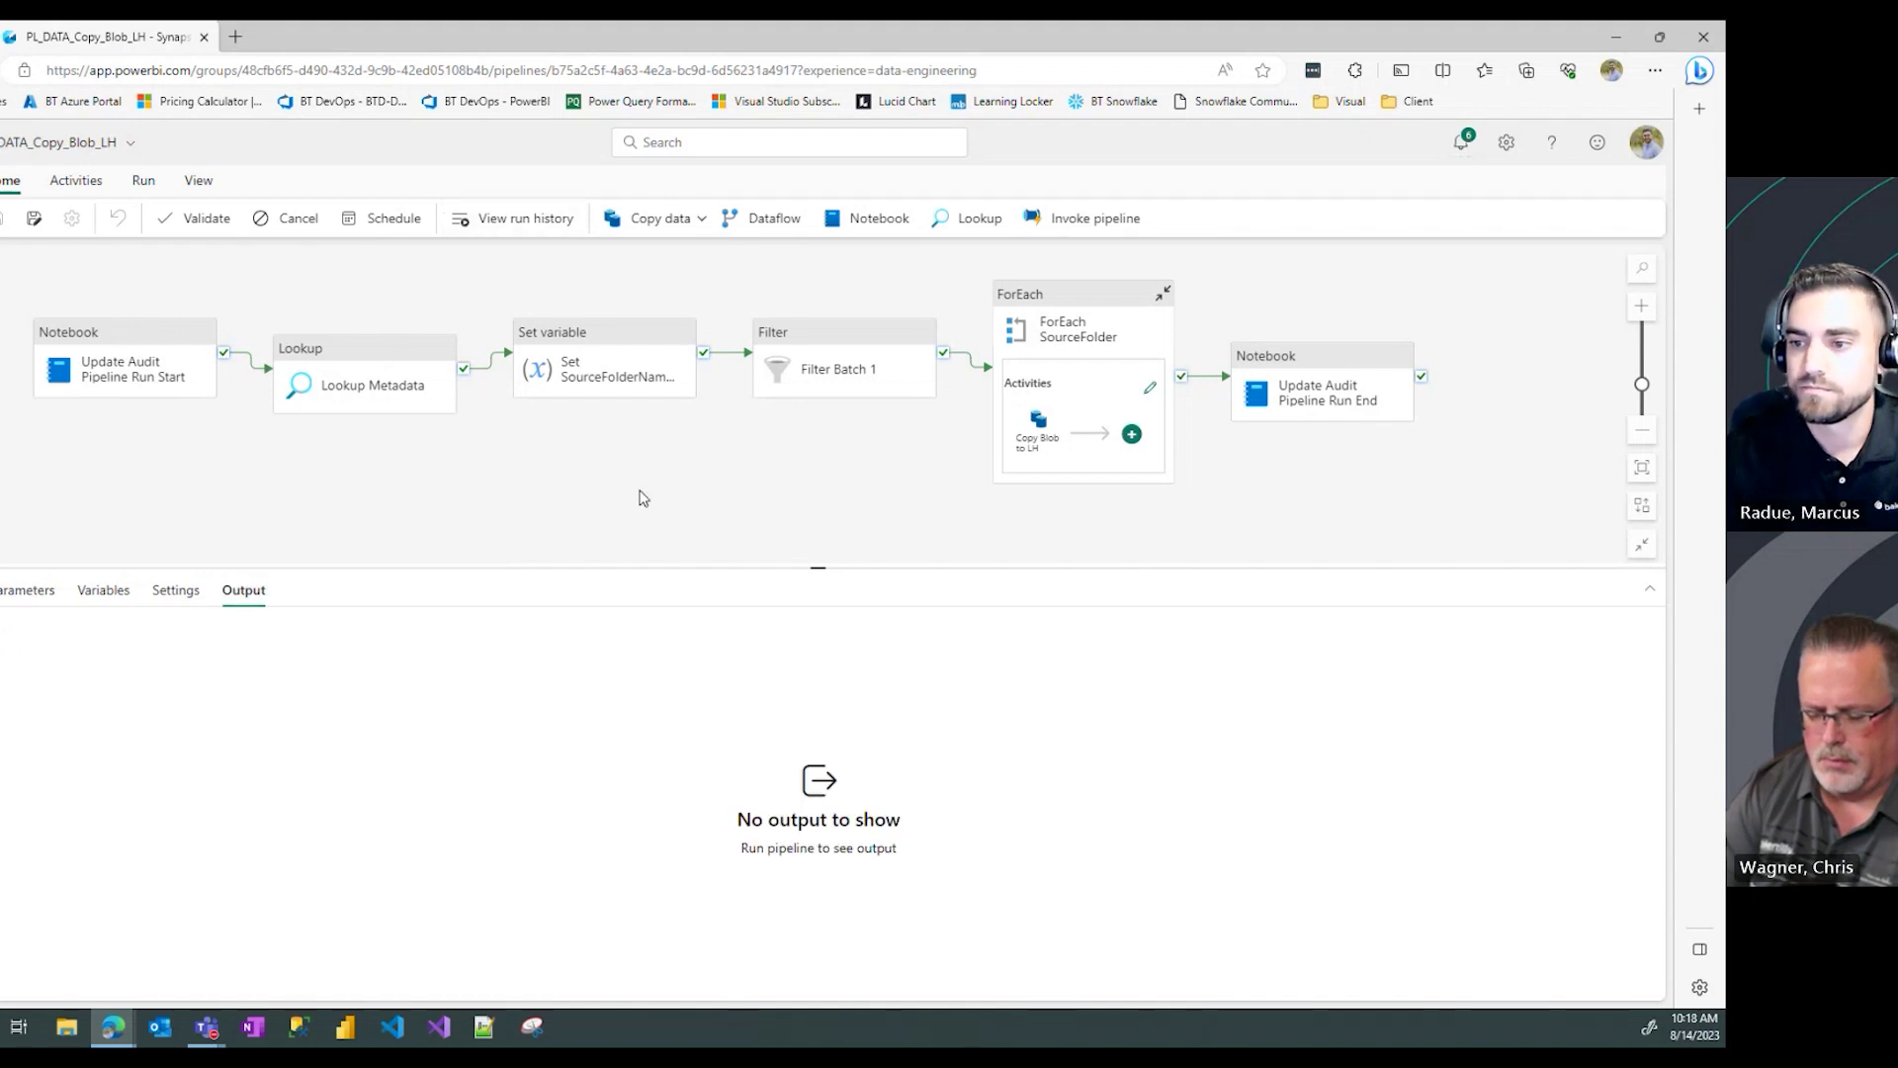
drag(672, 506, 636, 500)
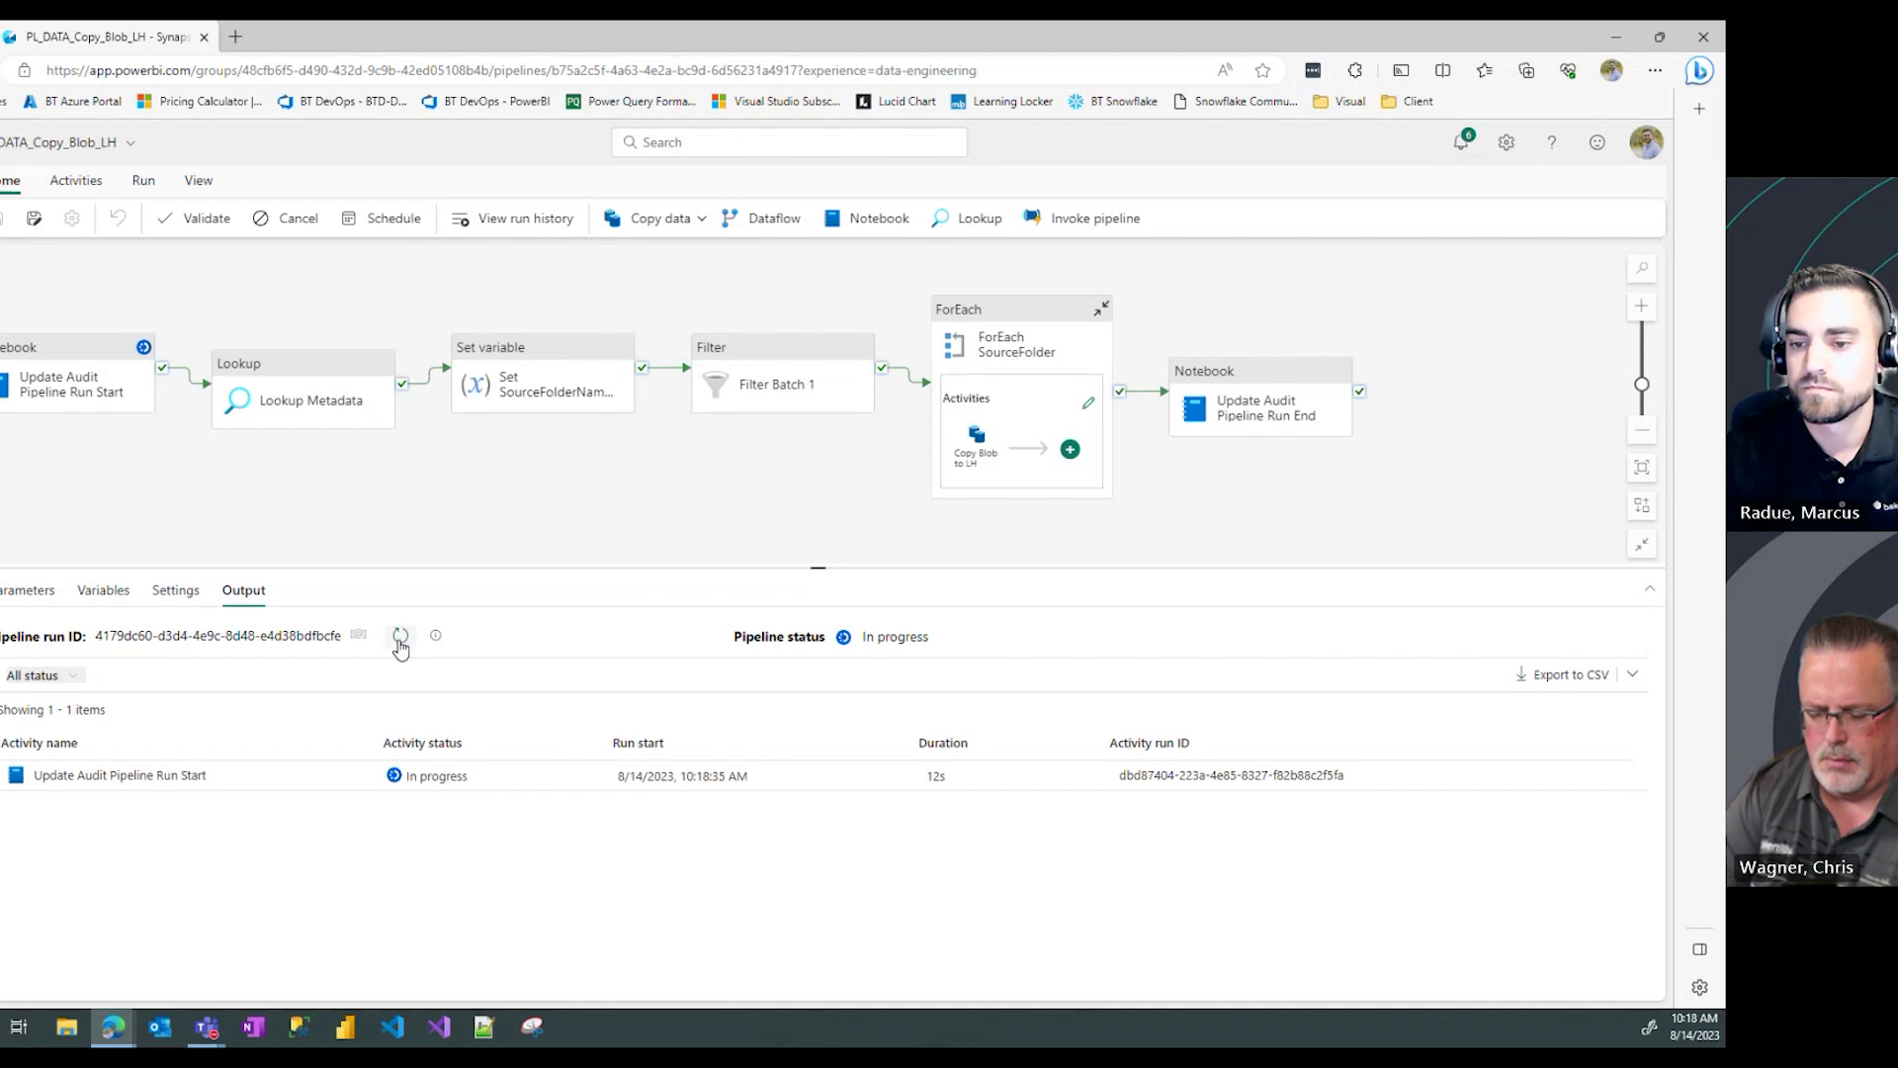
click(400, 638)
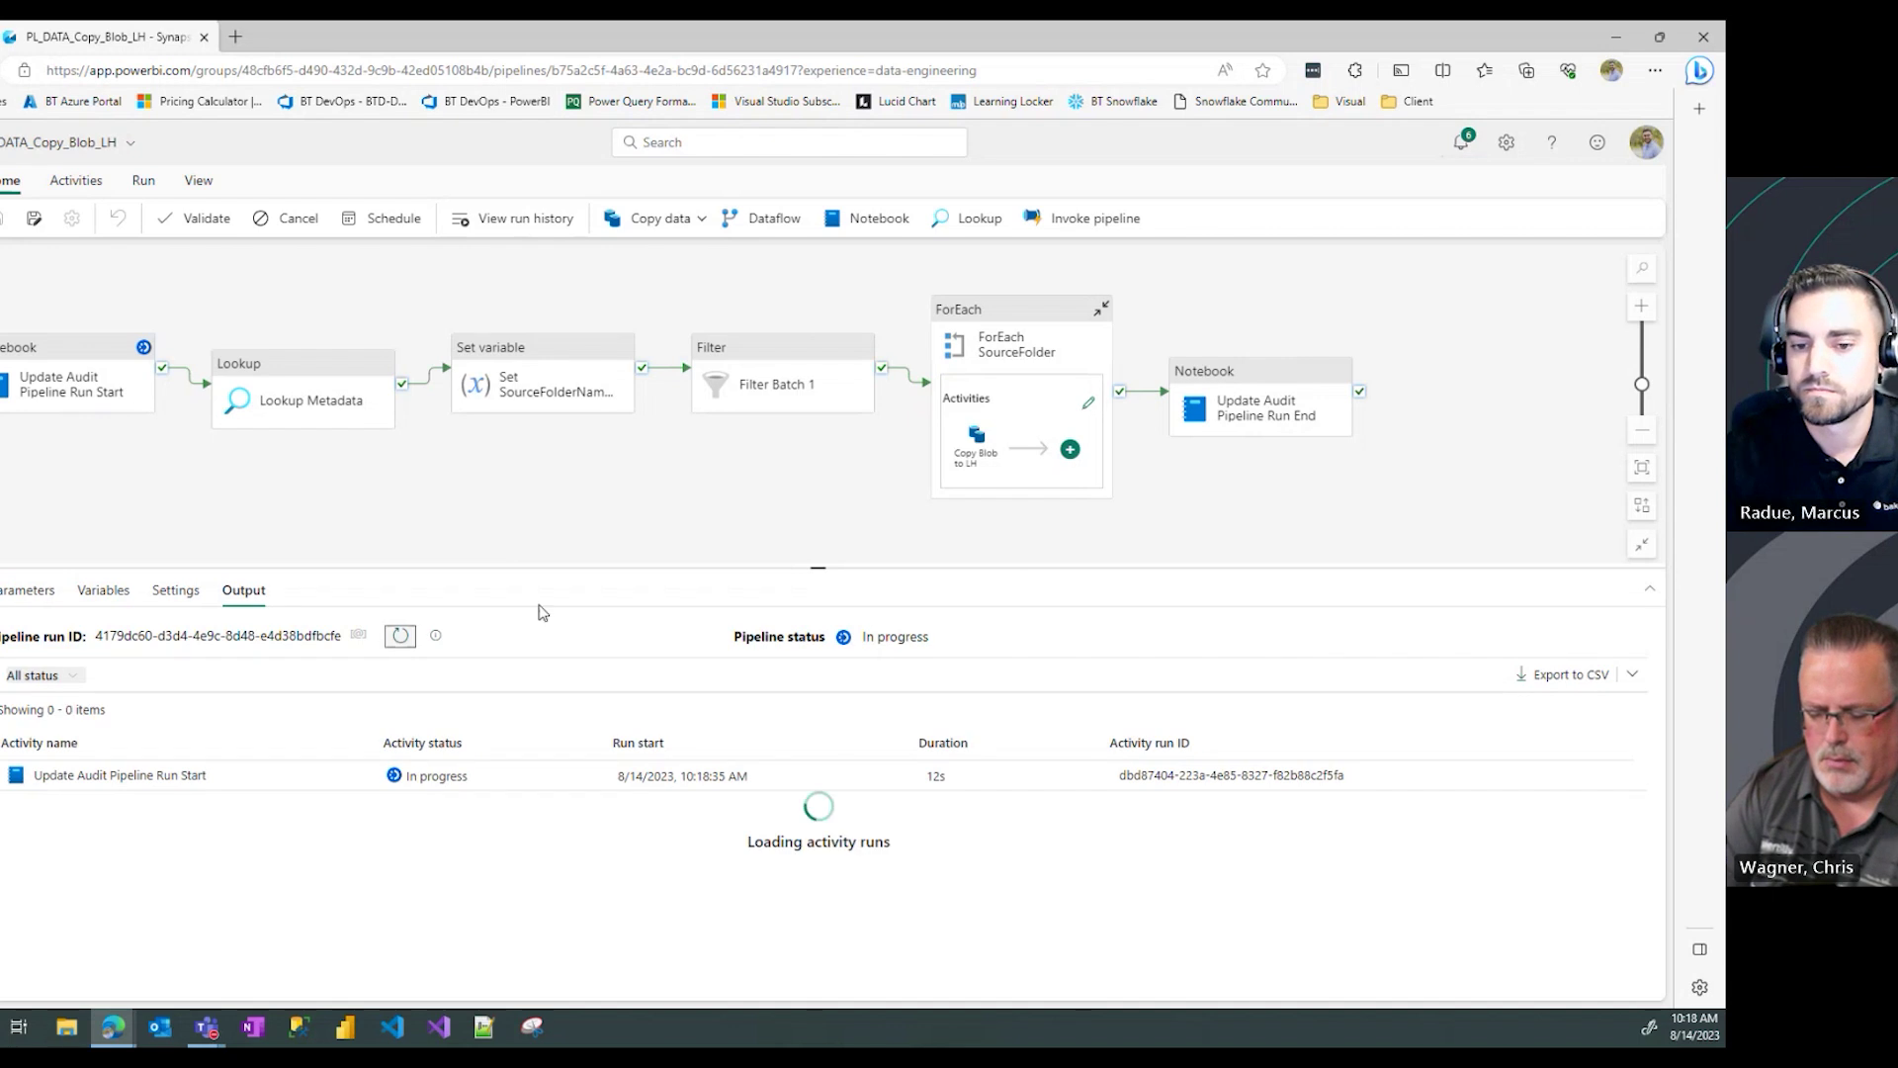
click(399, 637)
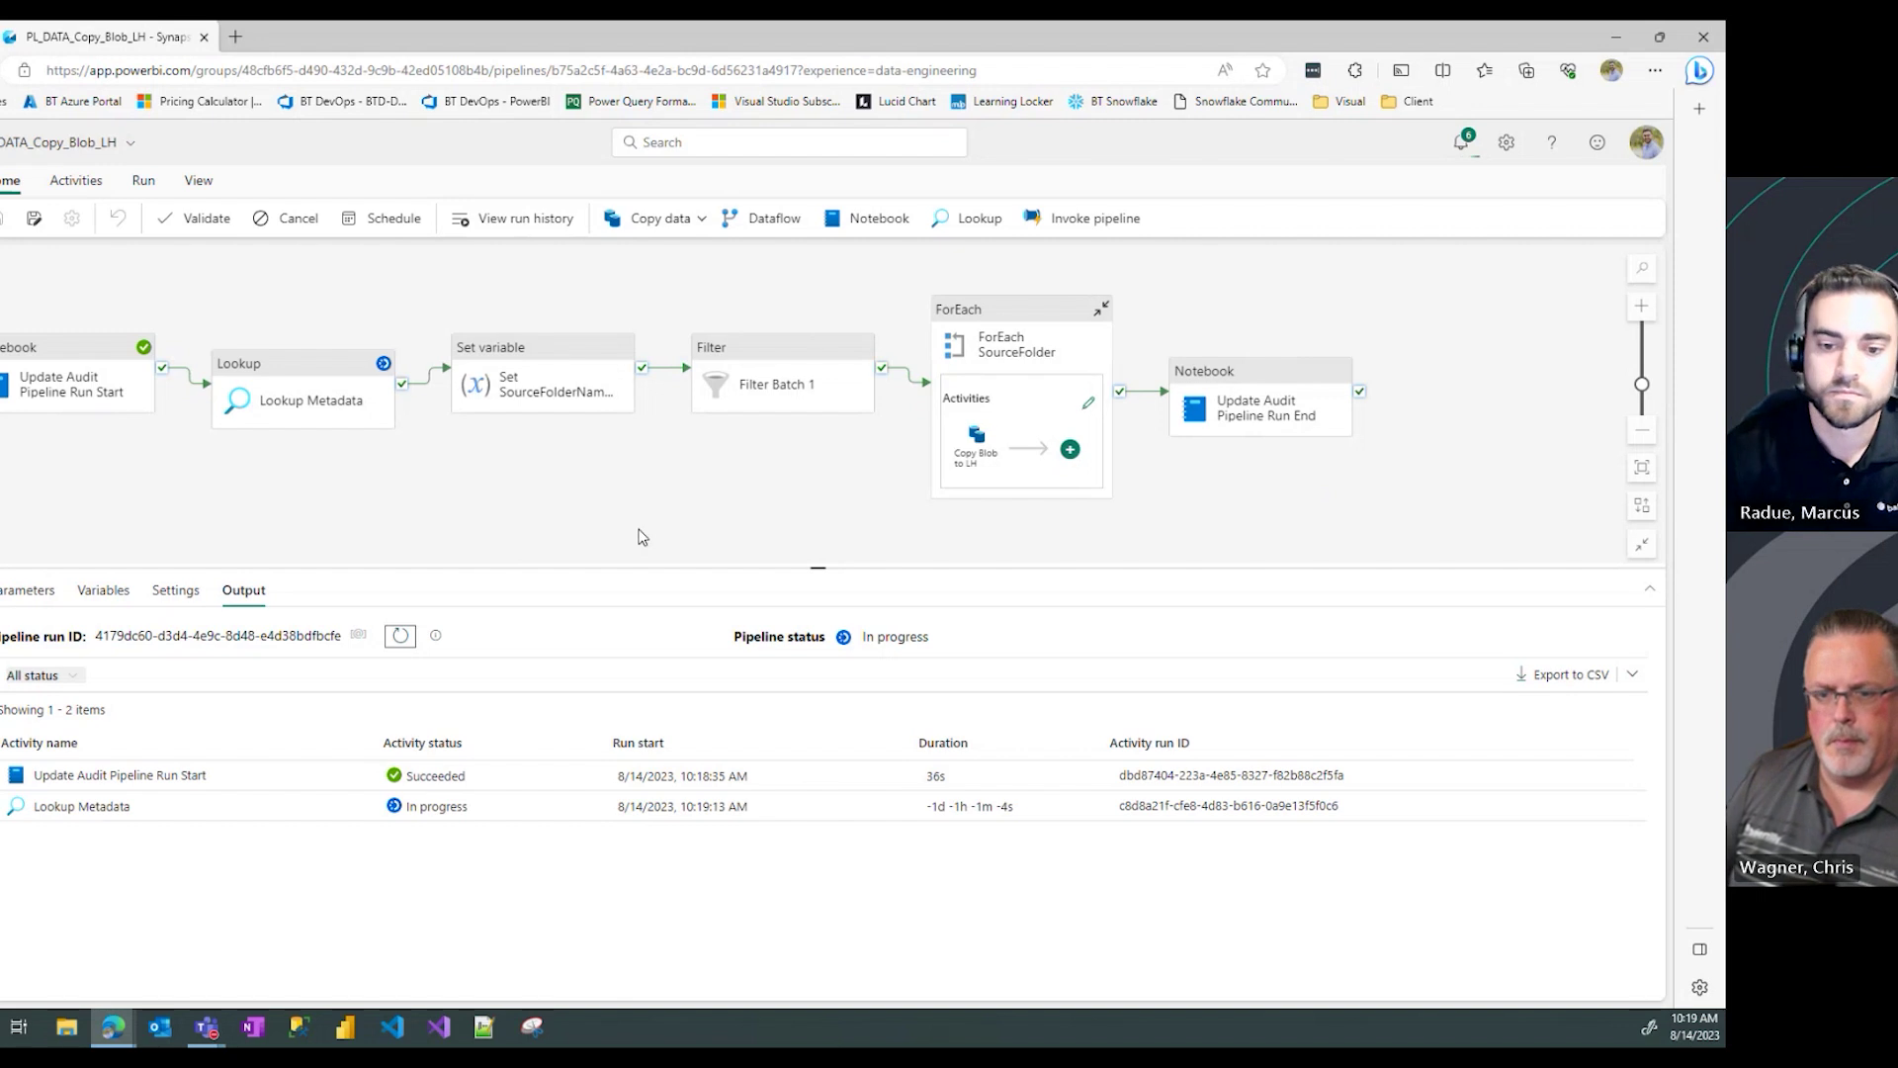
click(395, 638)
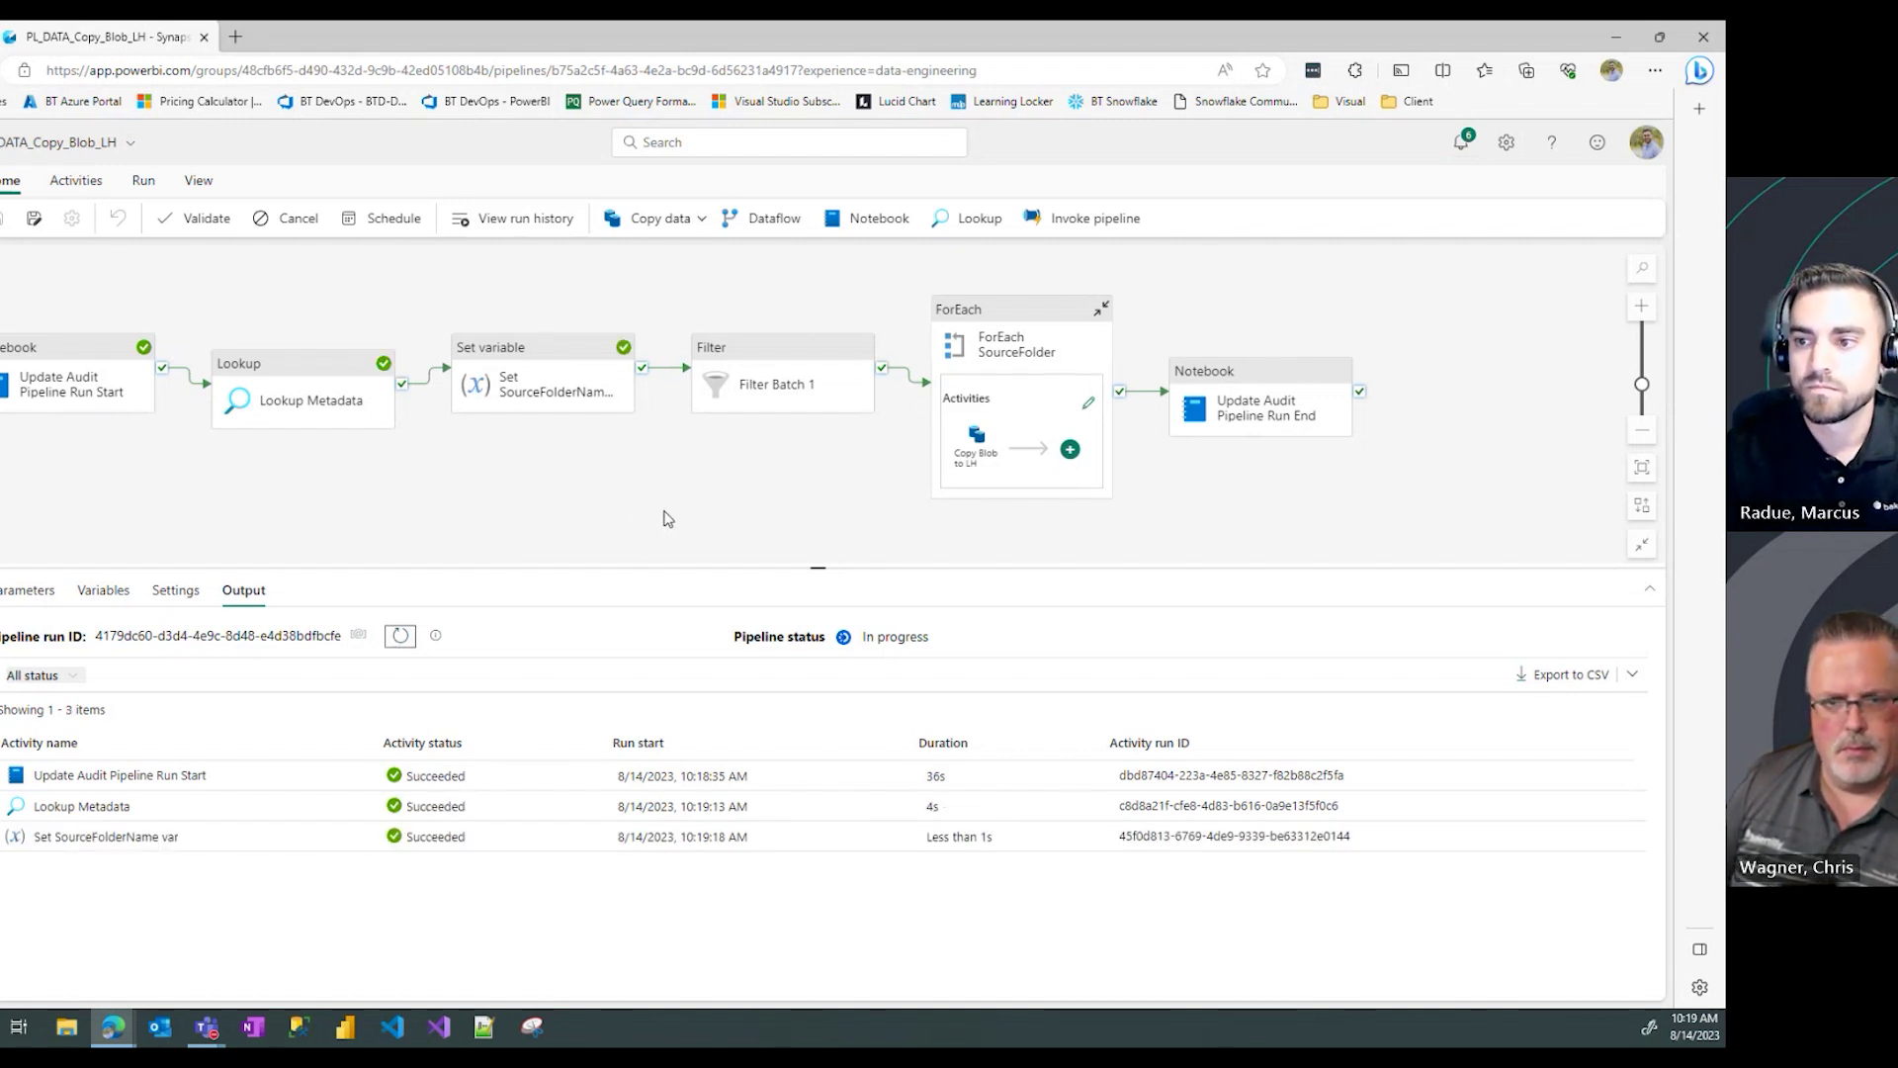
click(400, 633)
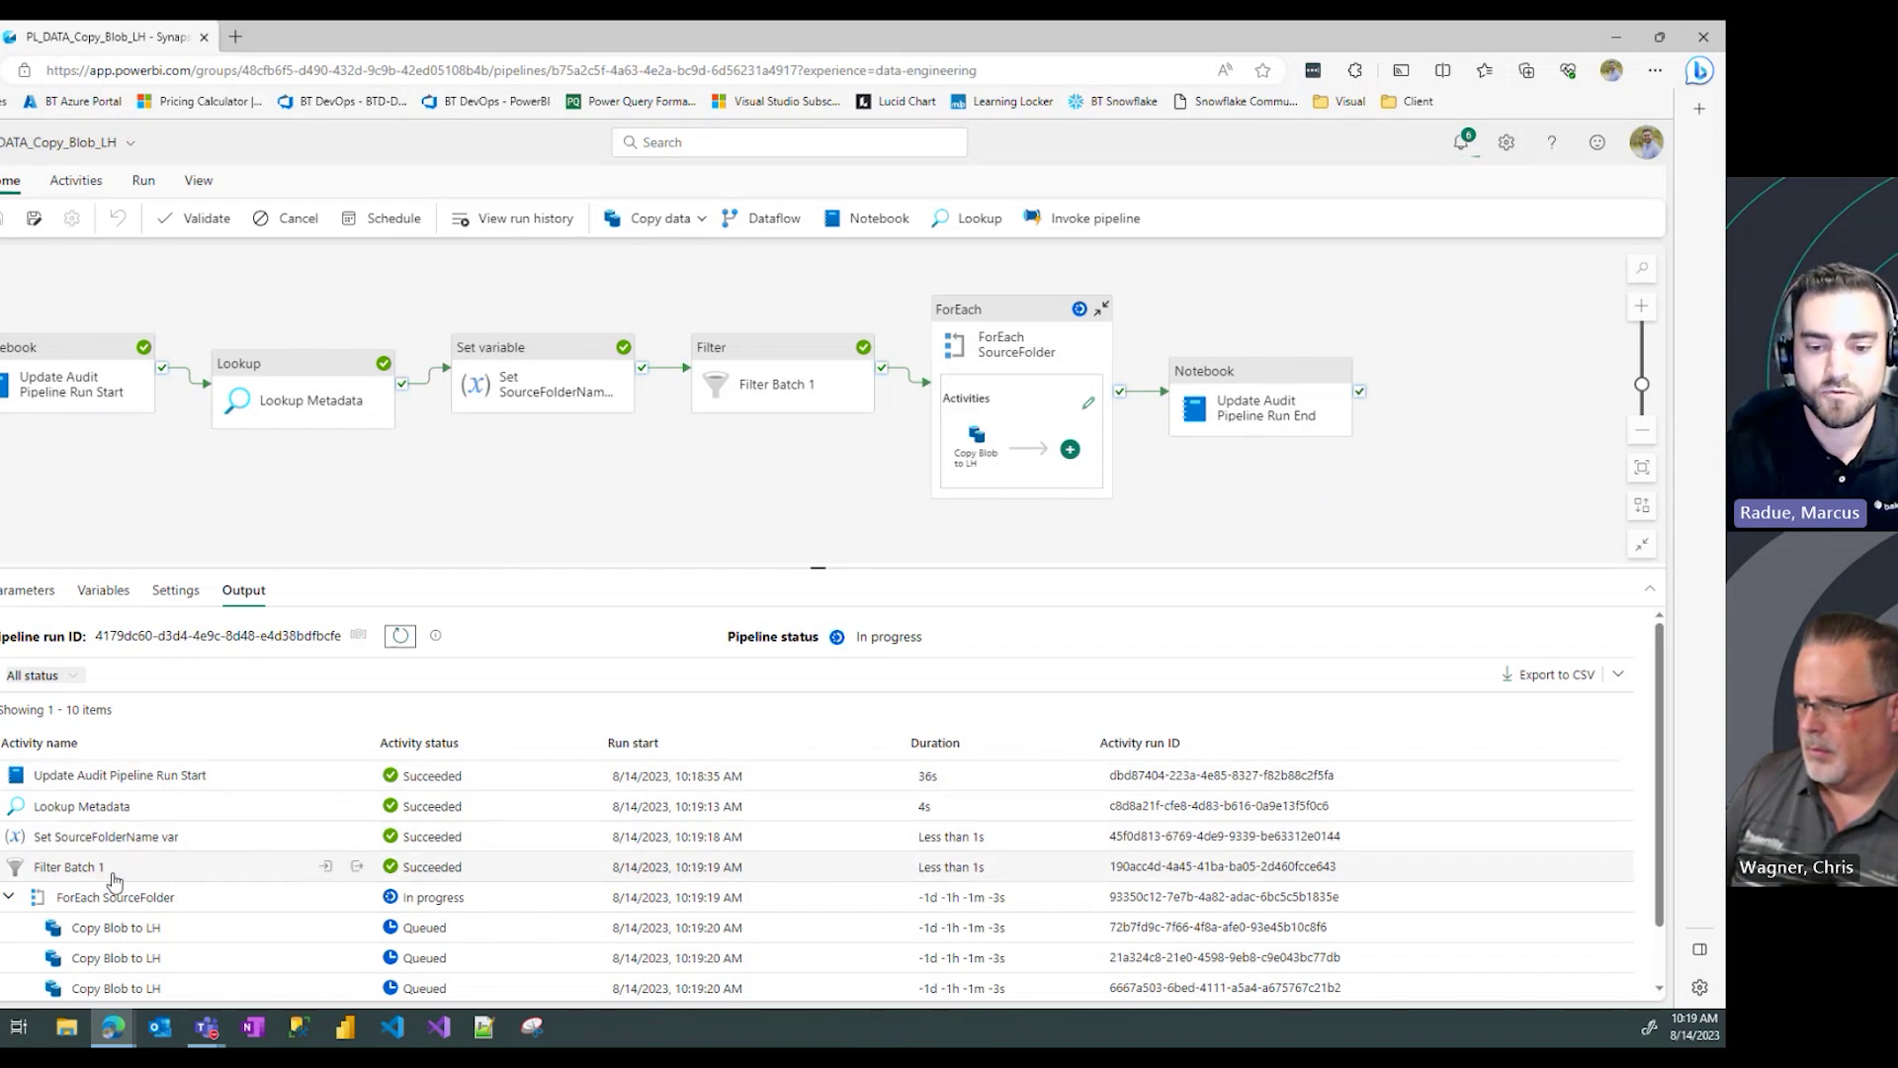
click(357, 867)
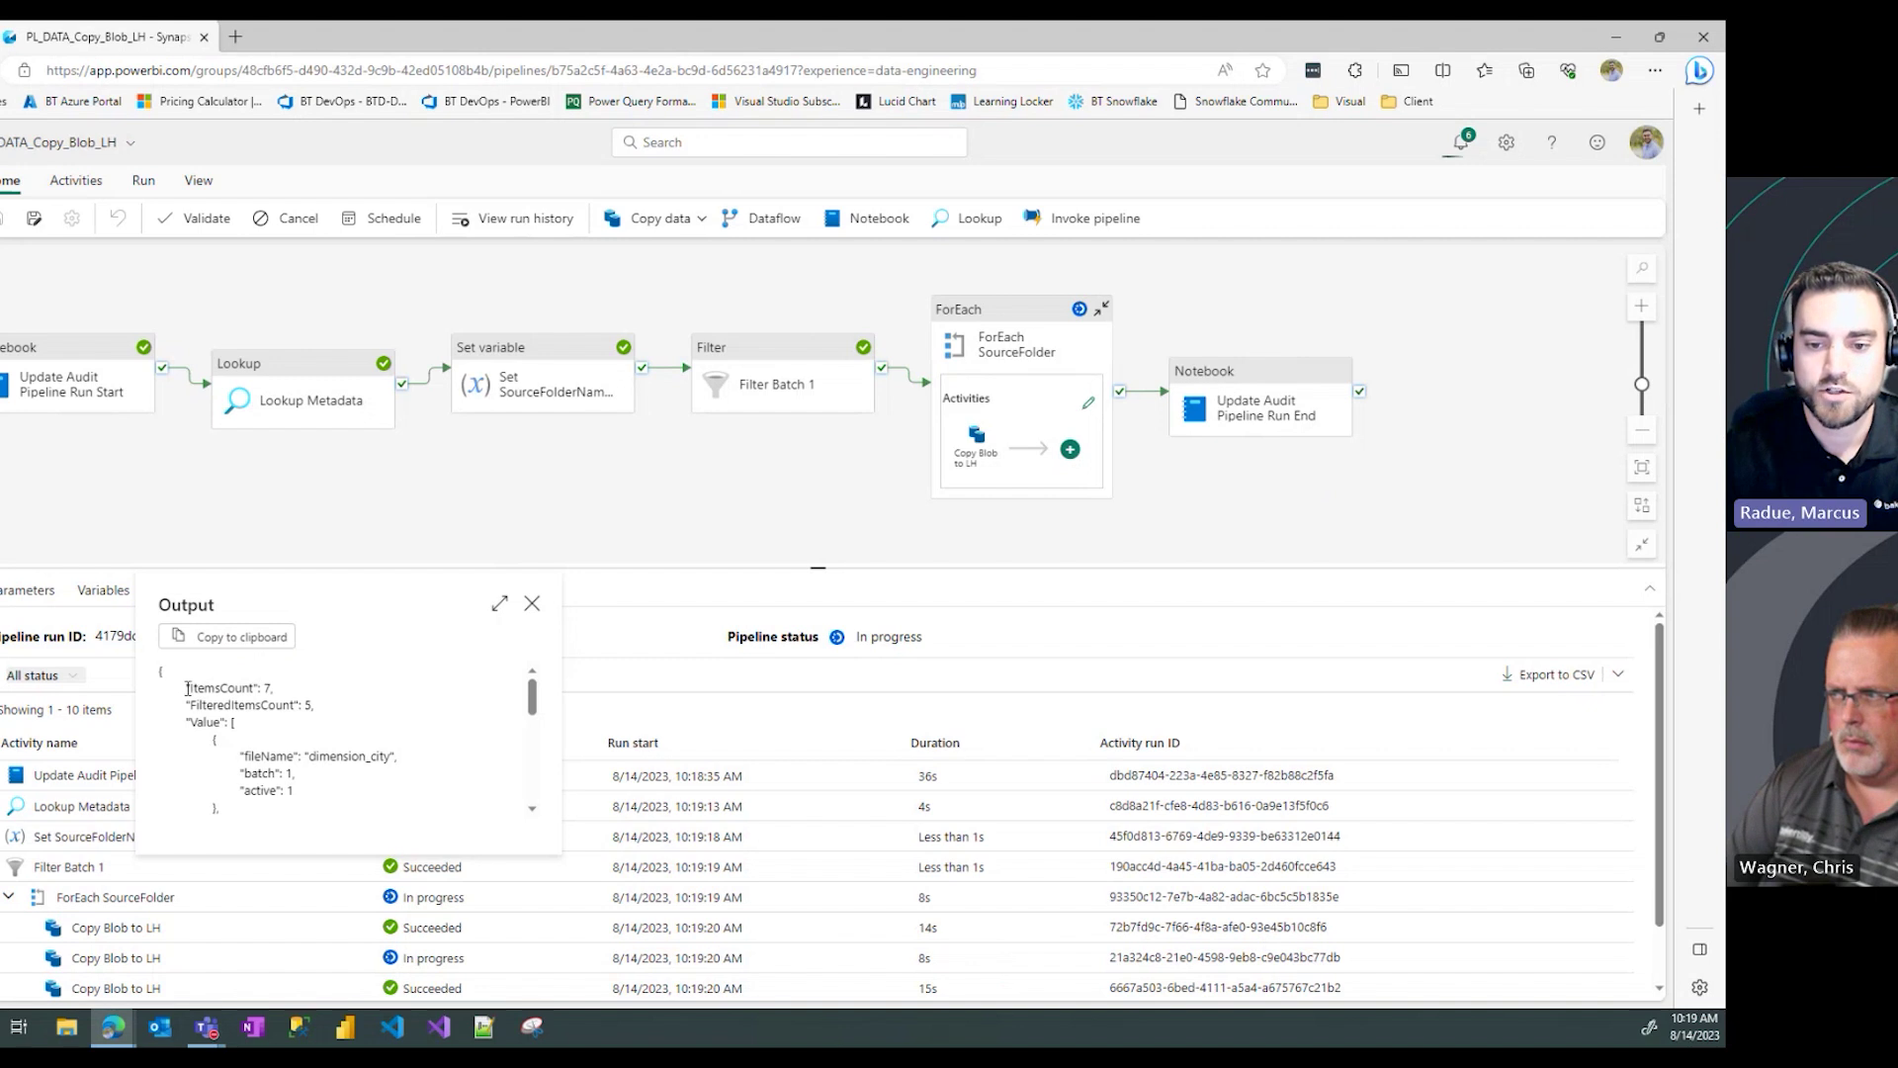
drag(193, 686, 287, 692)
click(312, 699)
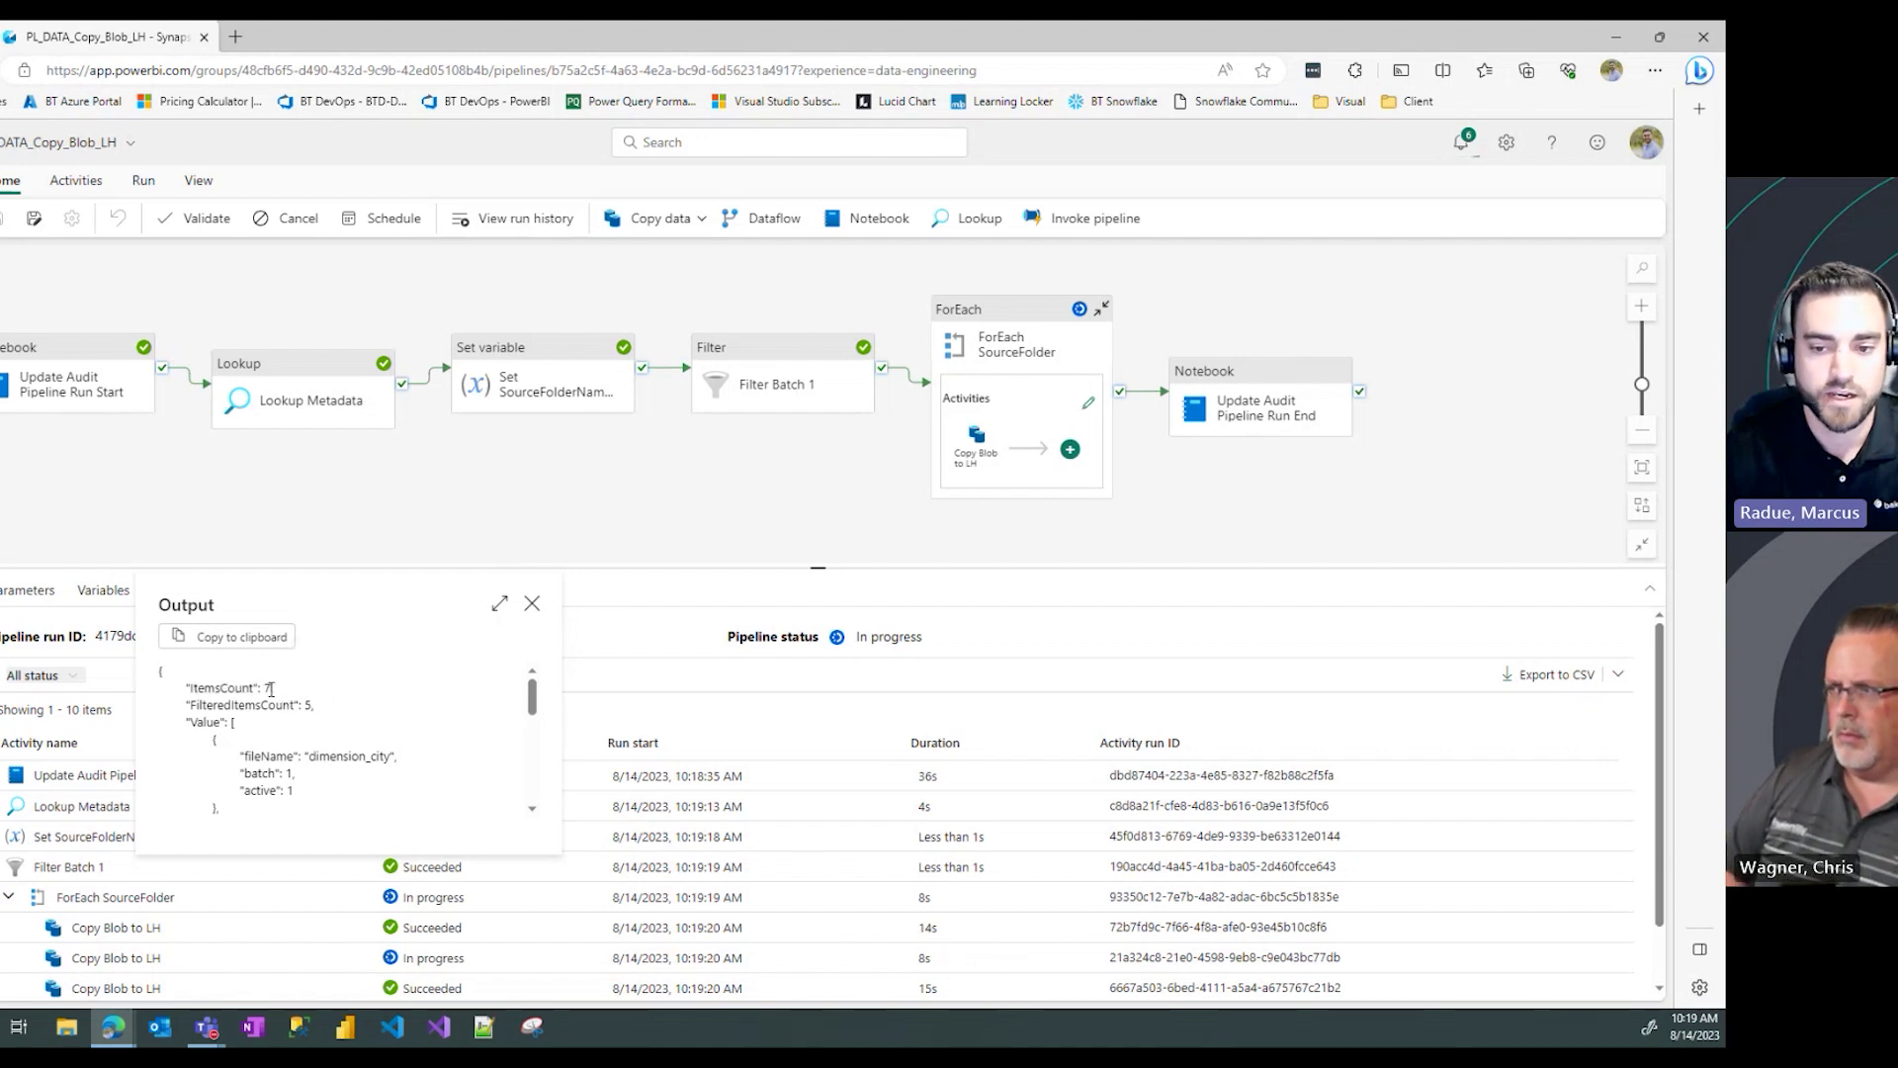
drag(187, 706, 323, 705)
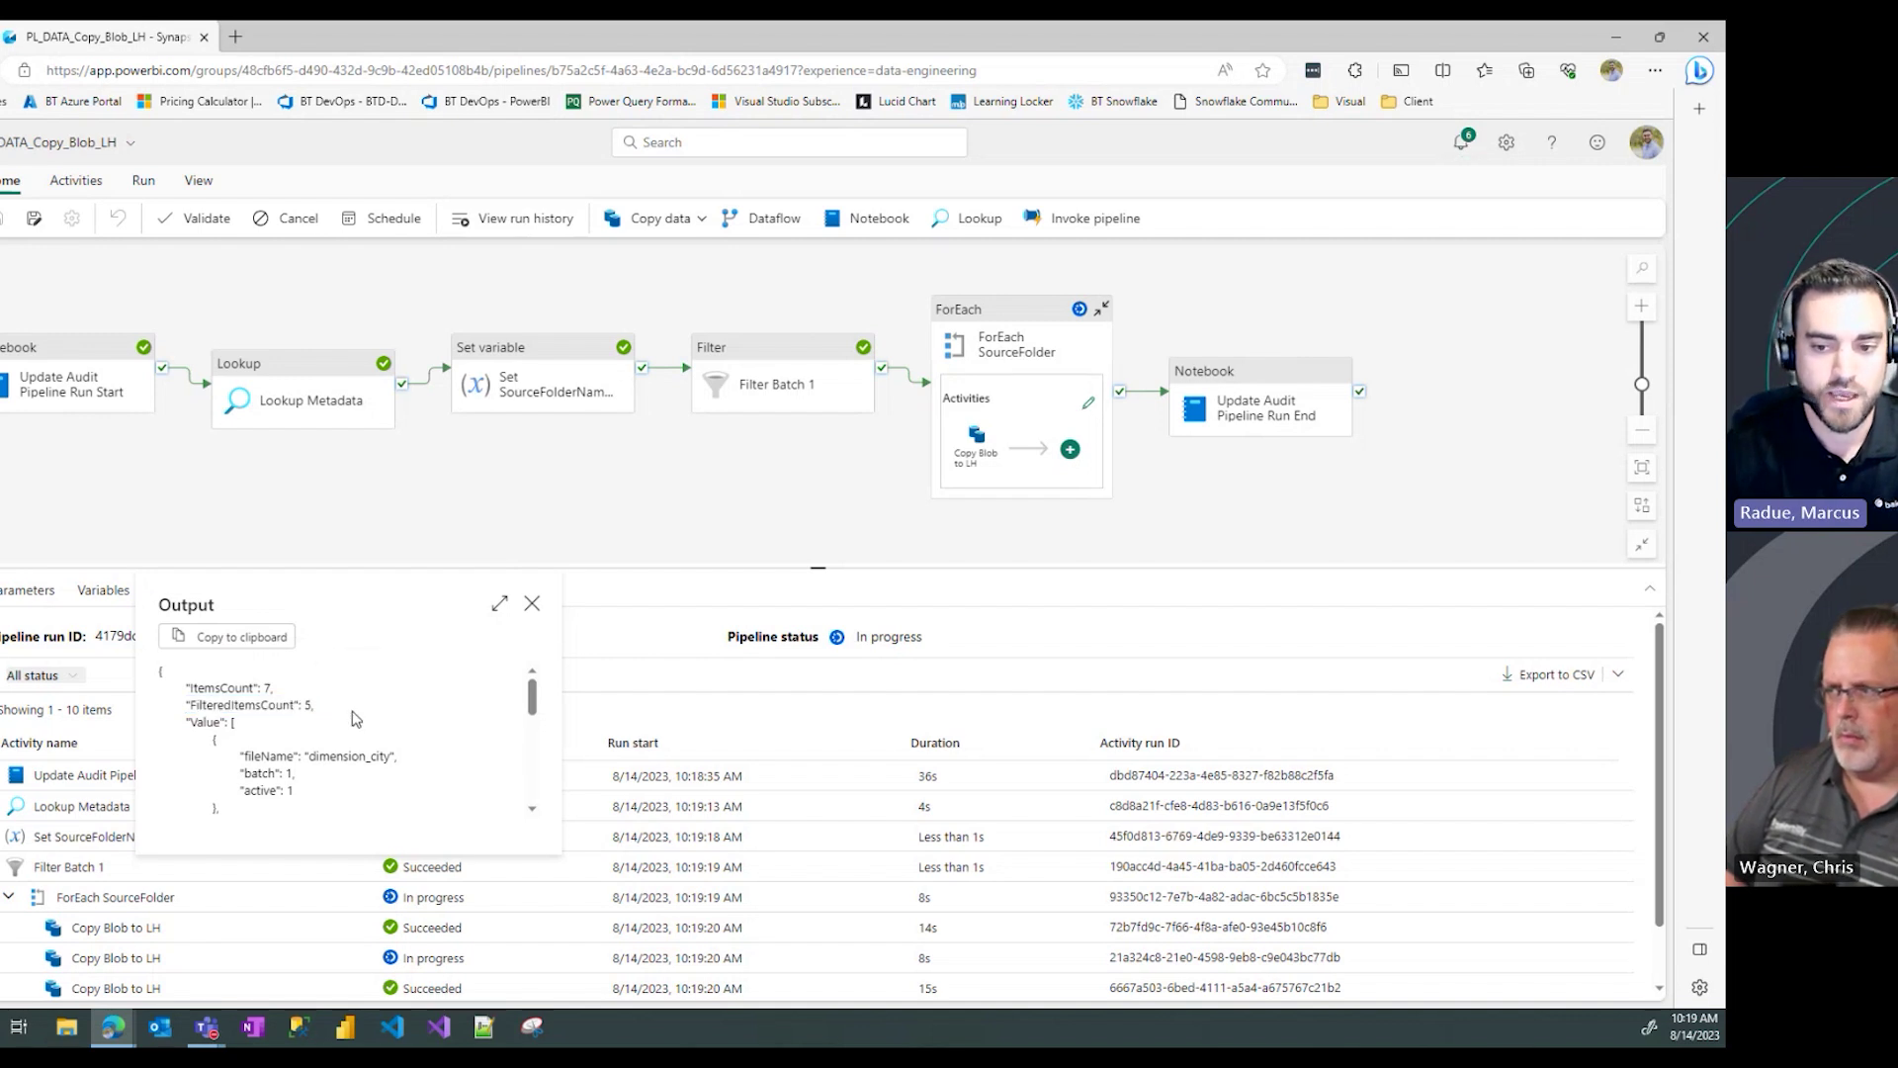
scroll(533, 719, down, 1)
drag(533, 719, 538, 803)
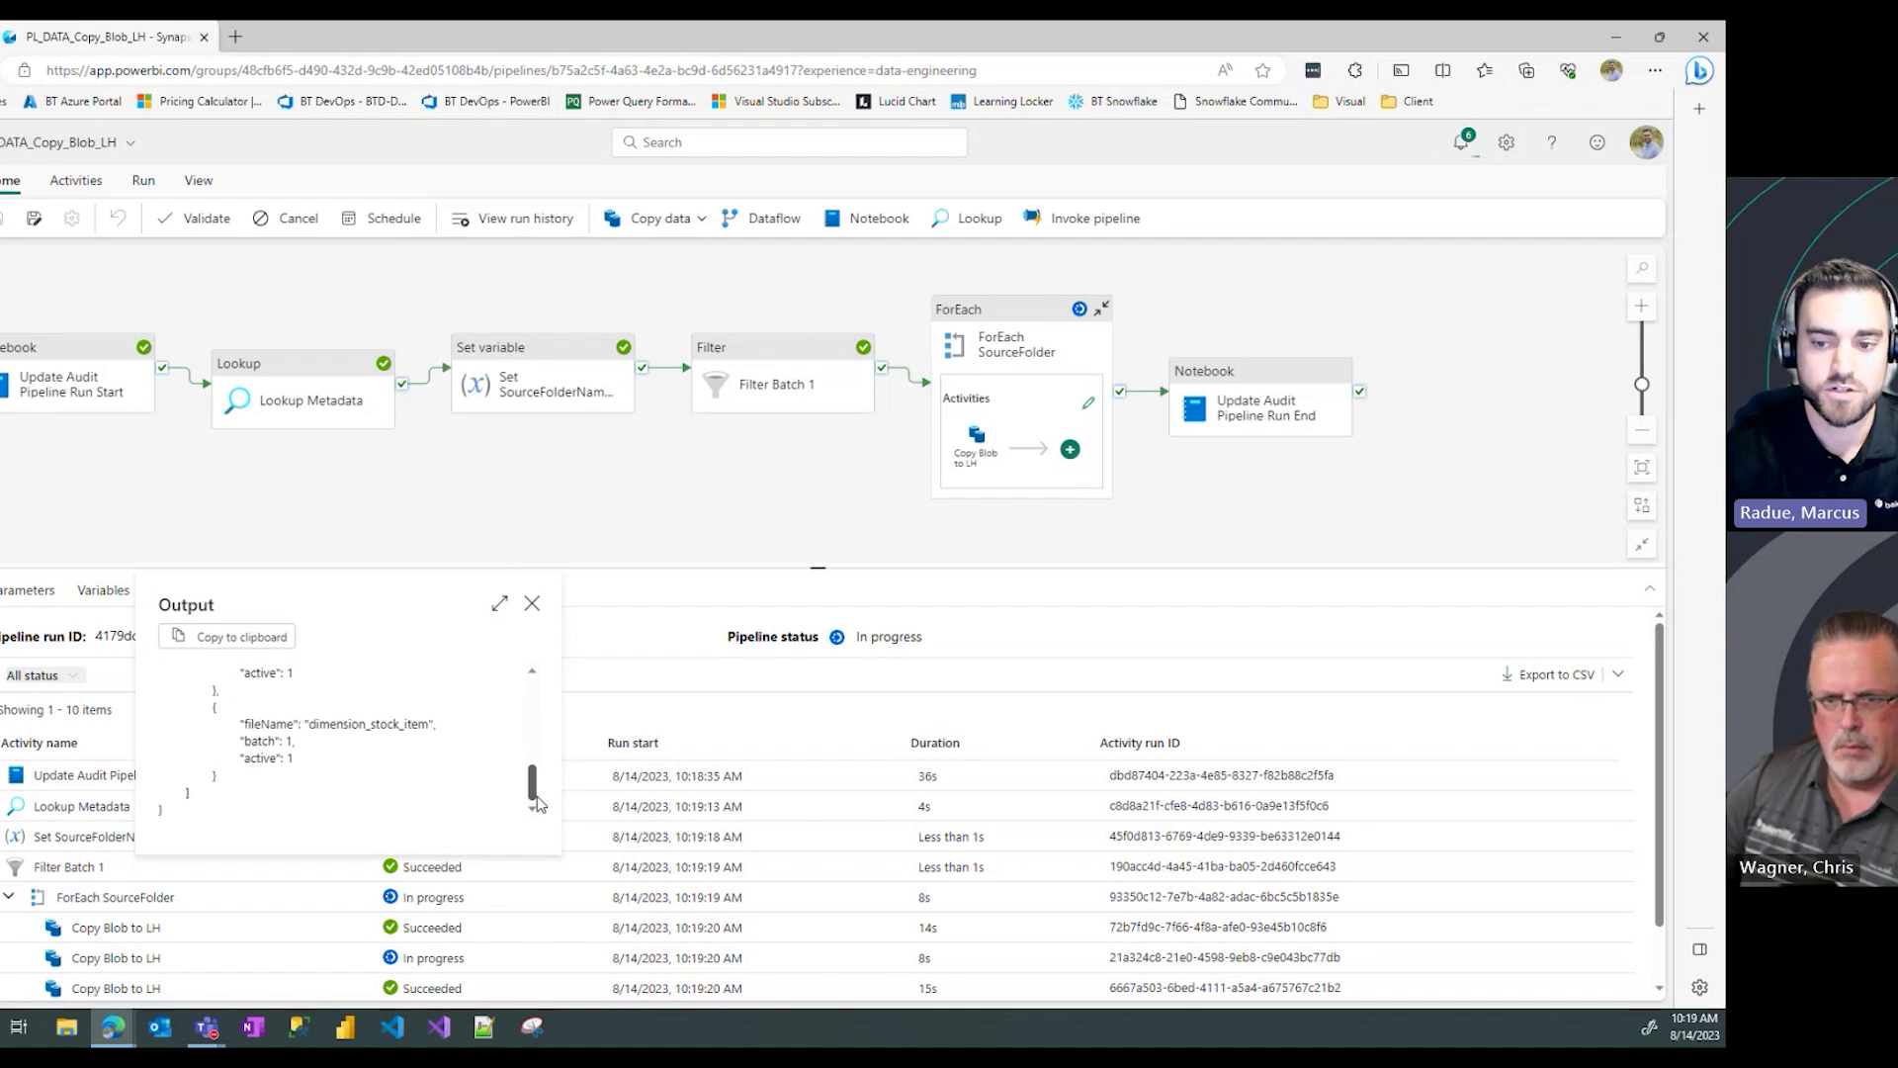
scroll(543, 769, up, 1)
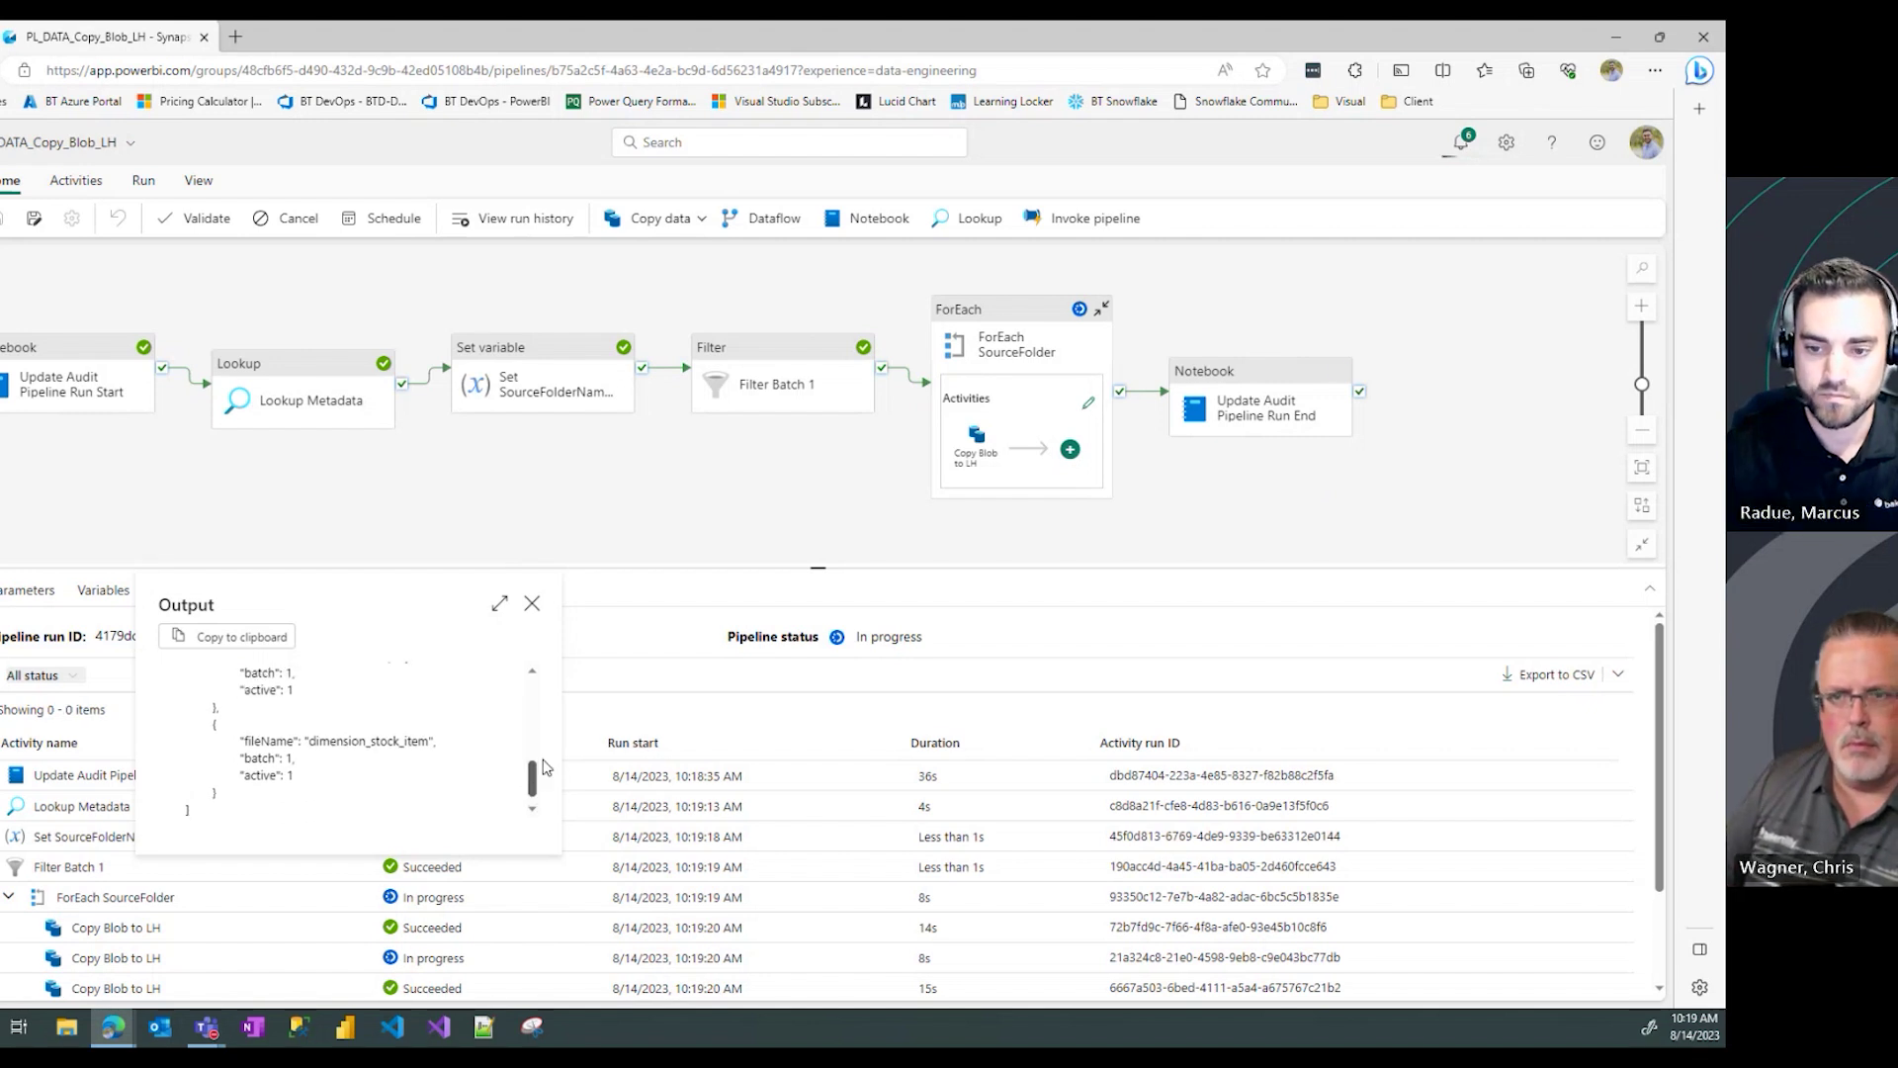
scroll(543, 769, up, 8)
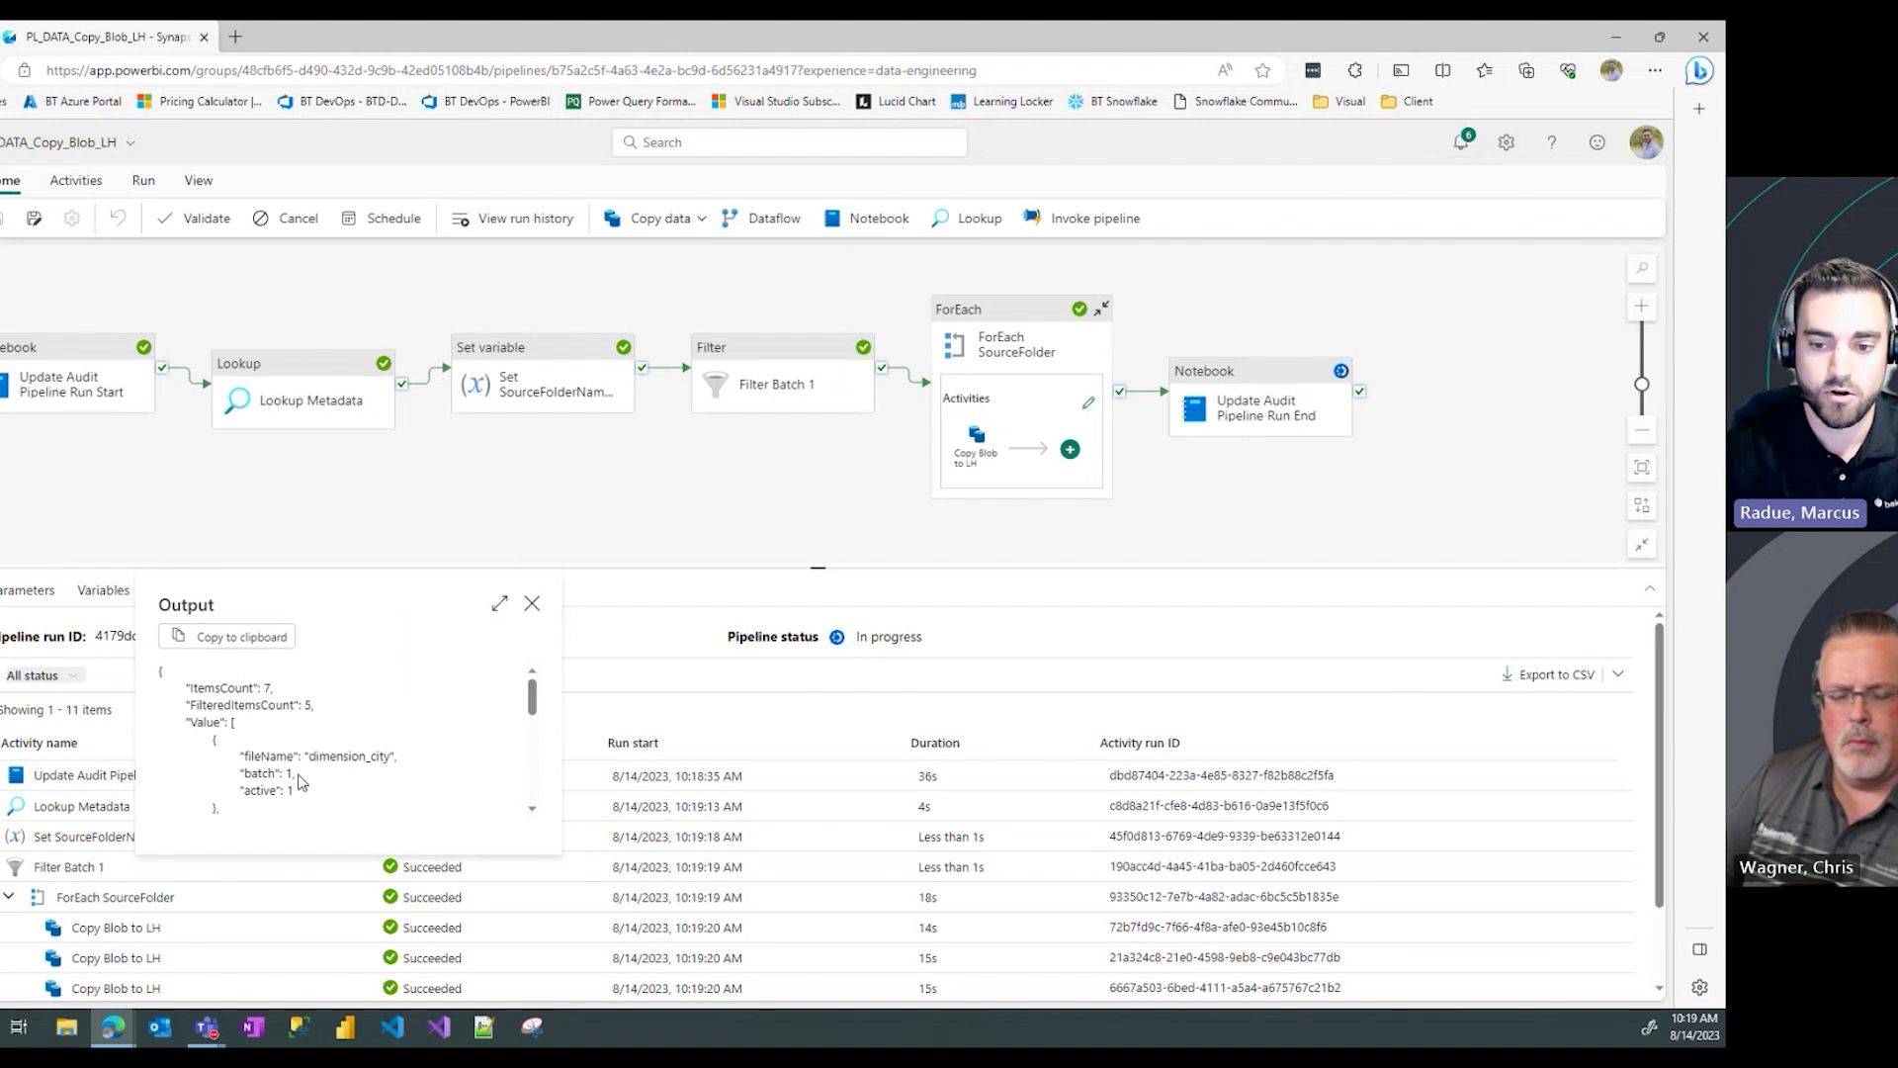
drag(534, 697, 551, 809)
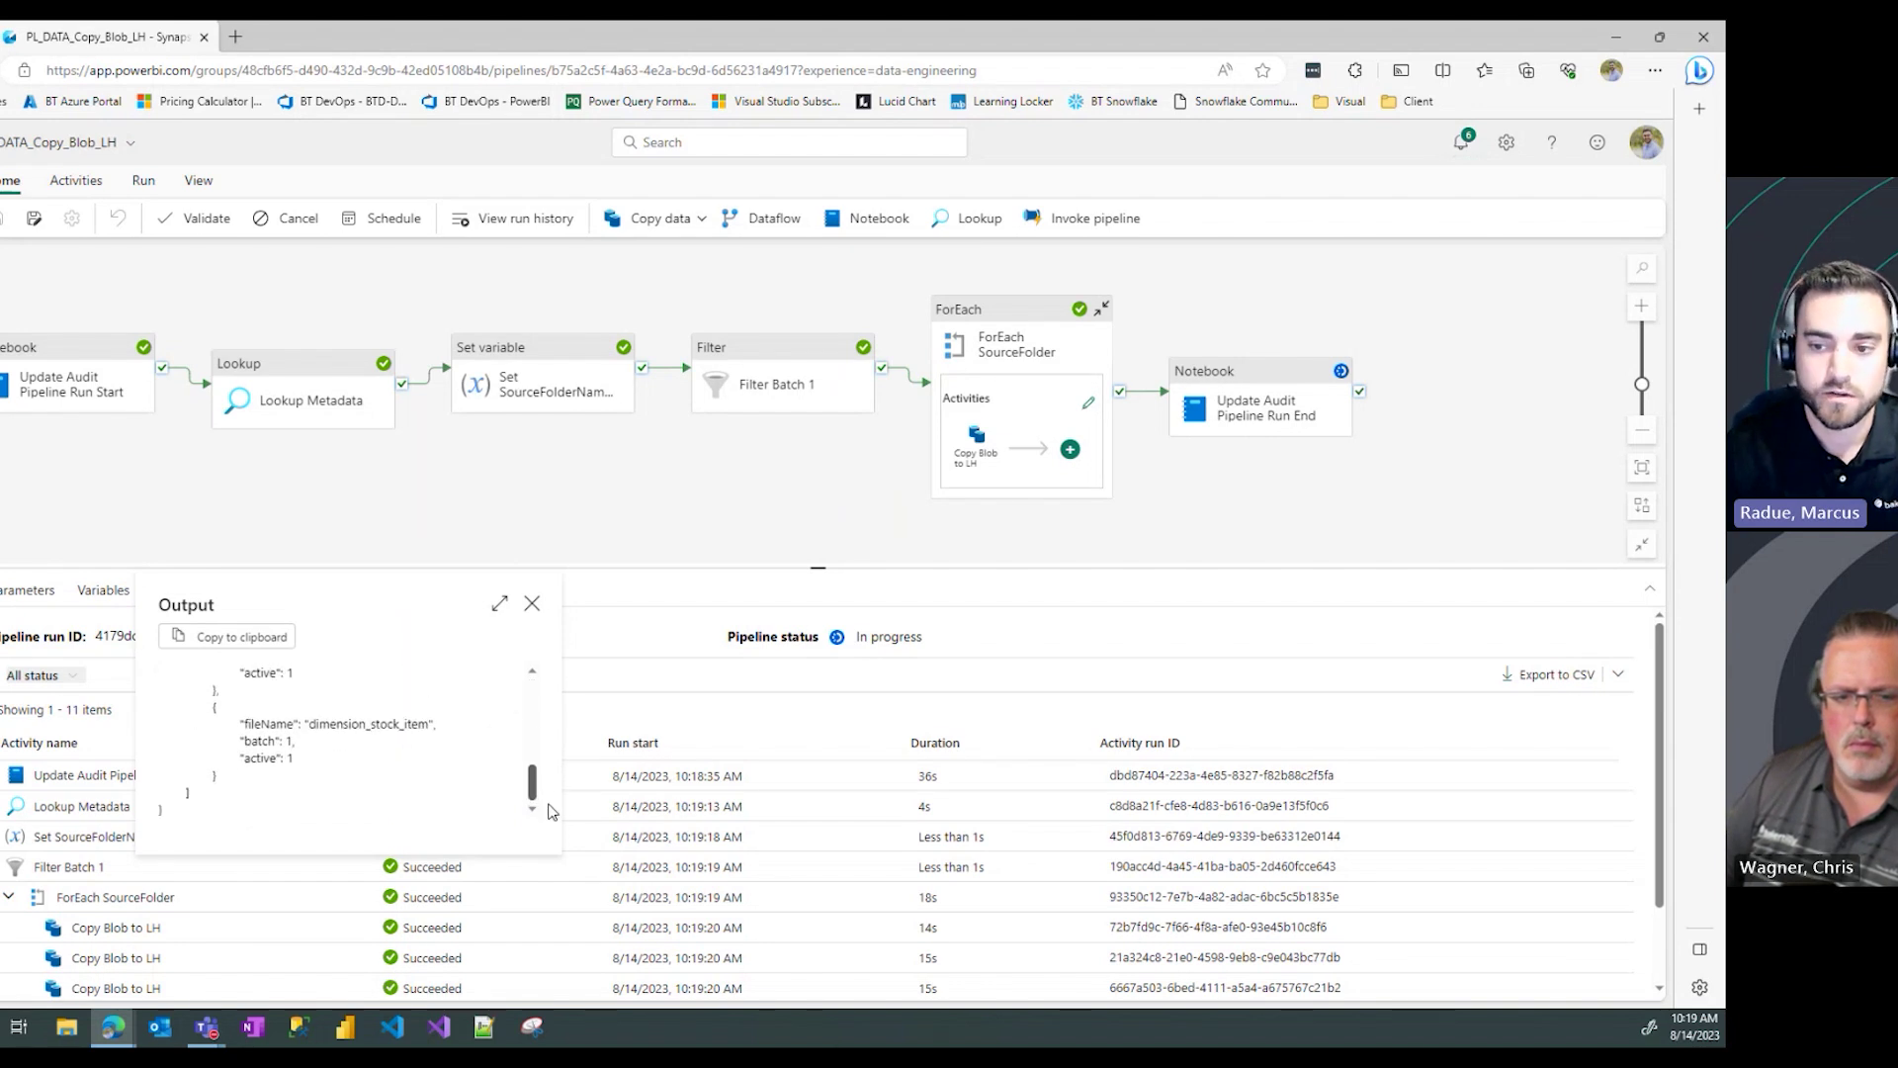
click(532, 605)
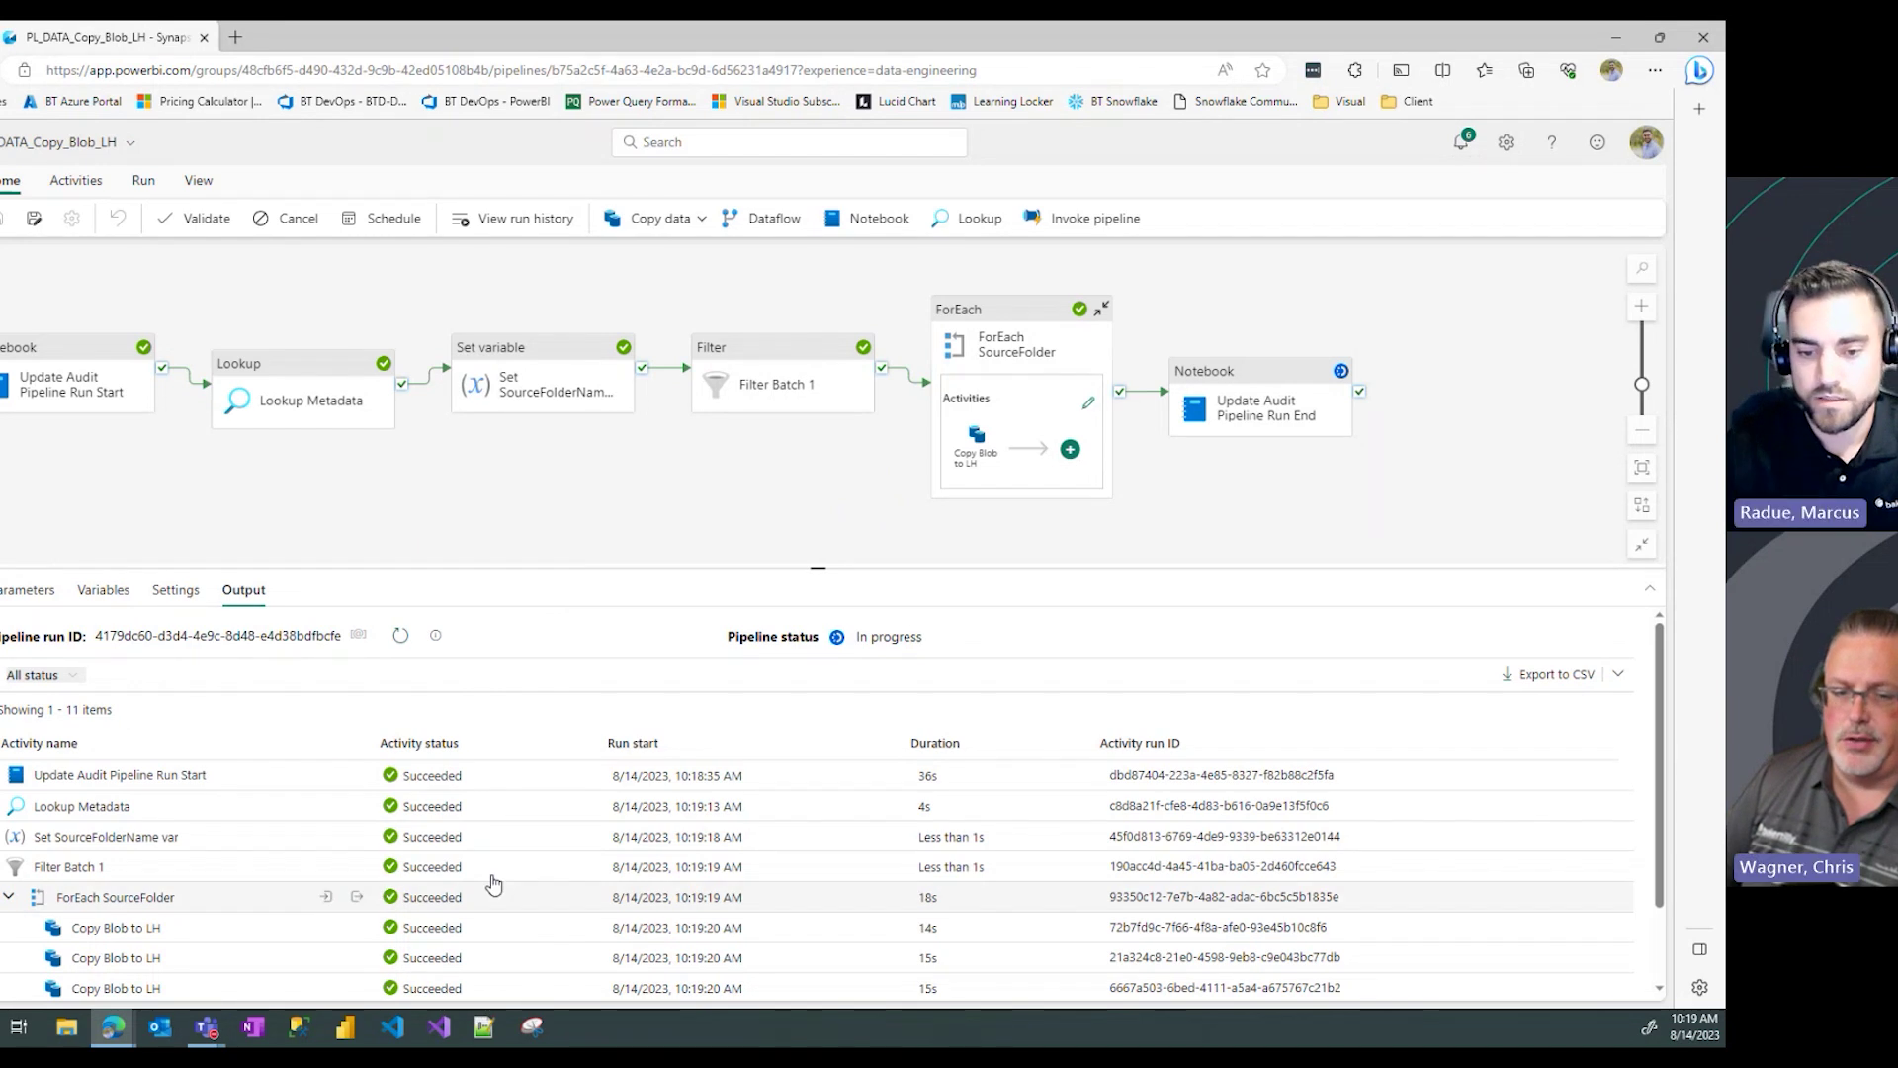
Step: Check that all 11 activity runs succeeded, including five Copy Blob to LH copies, and collapse the ForEach's child runs
scroll(488, 881, down, 1)
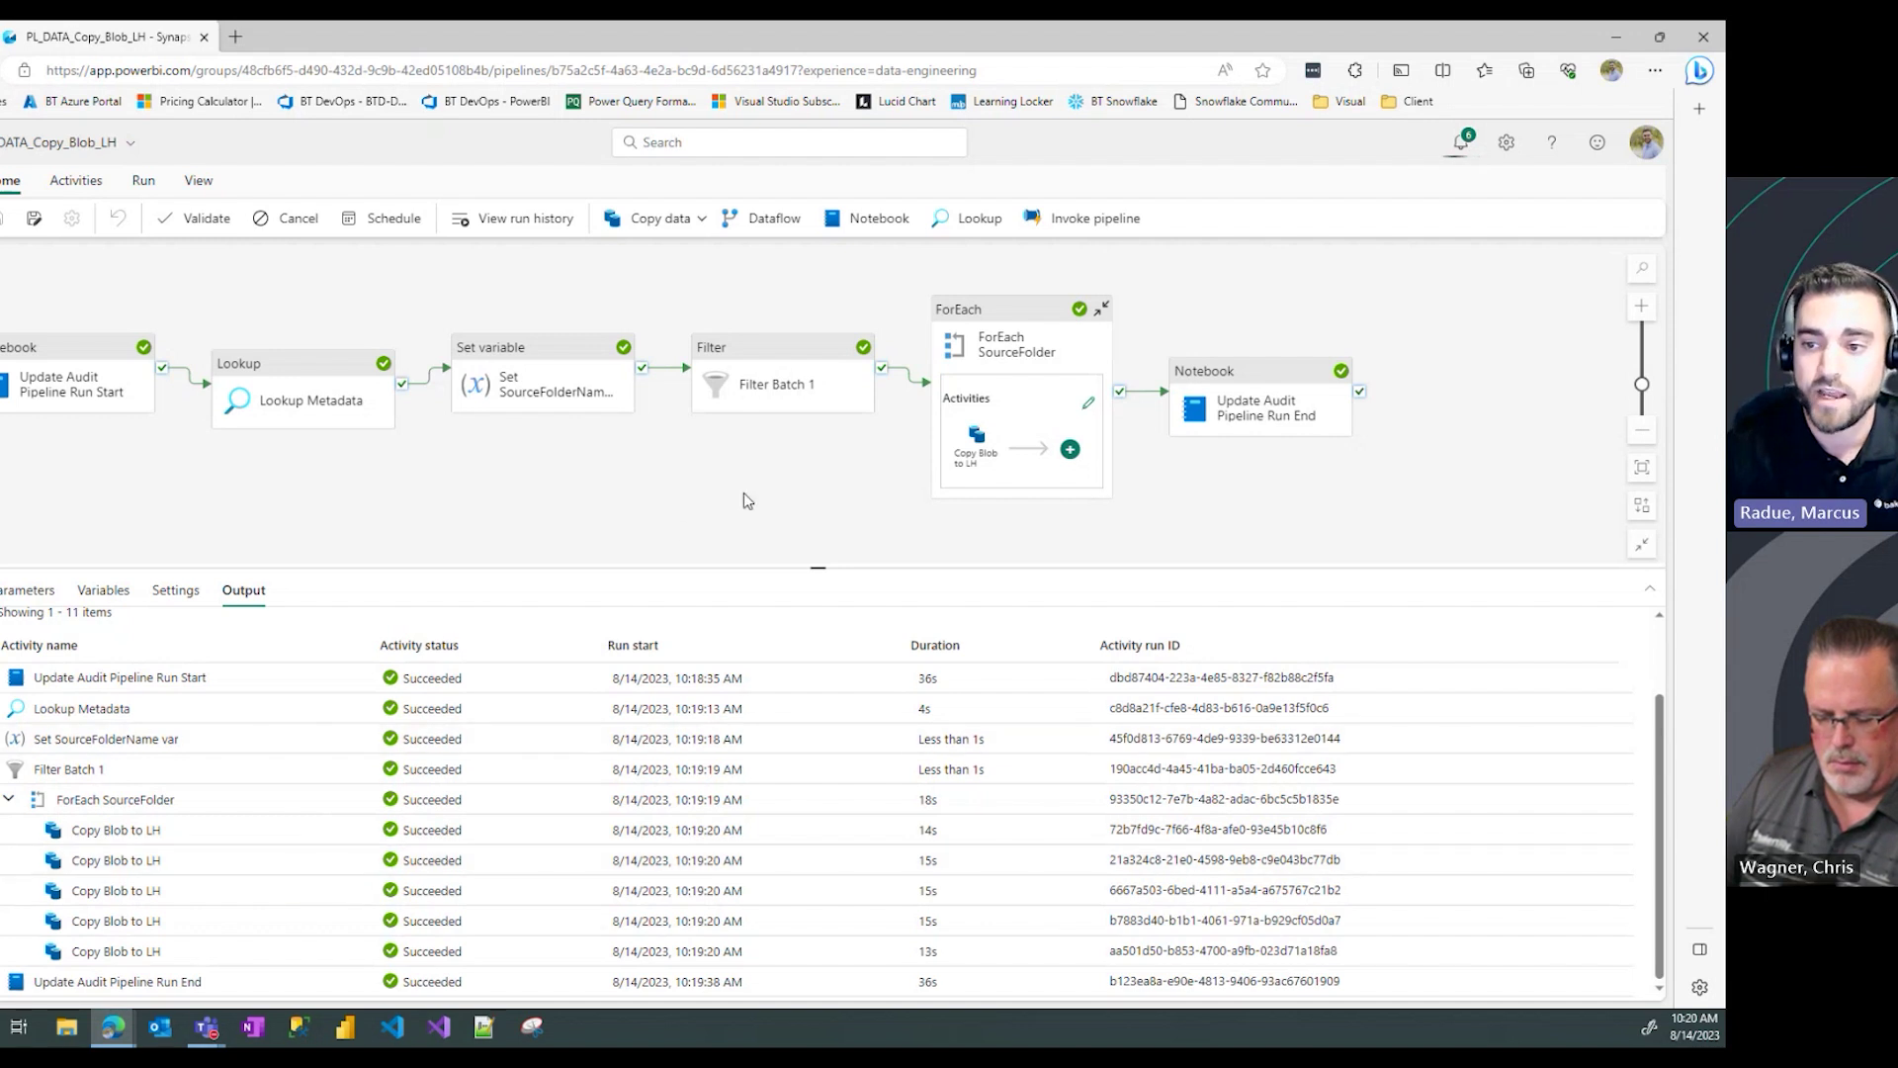
drag(830, 491, 768, 503)
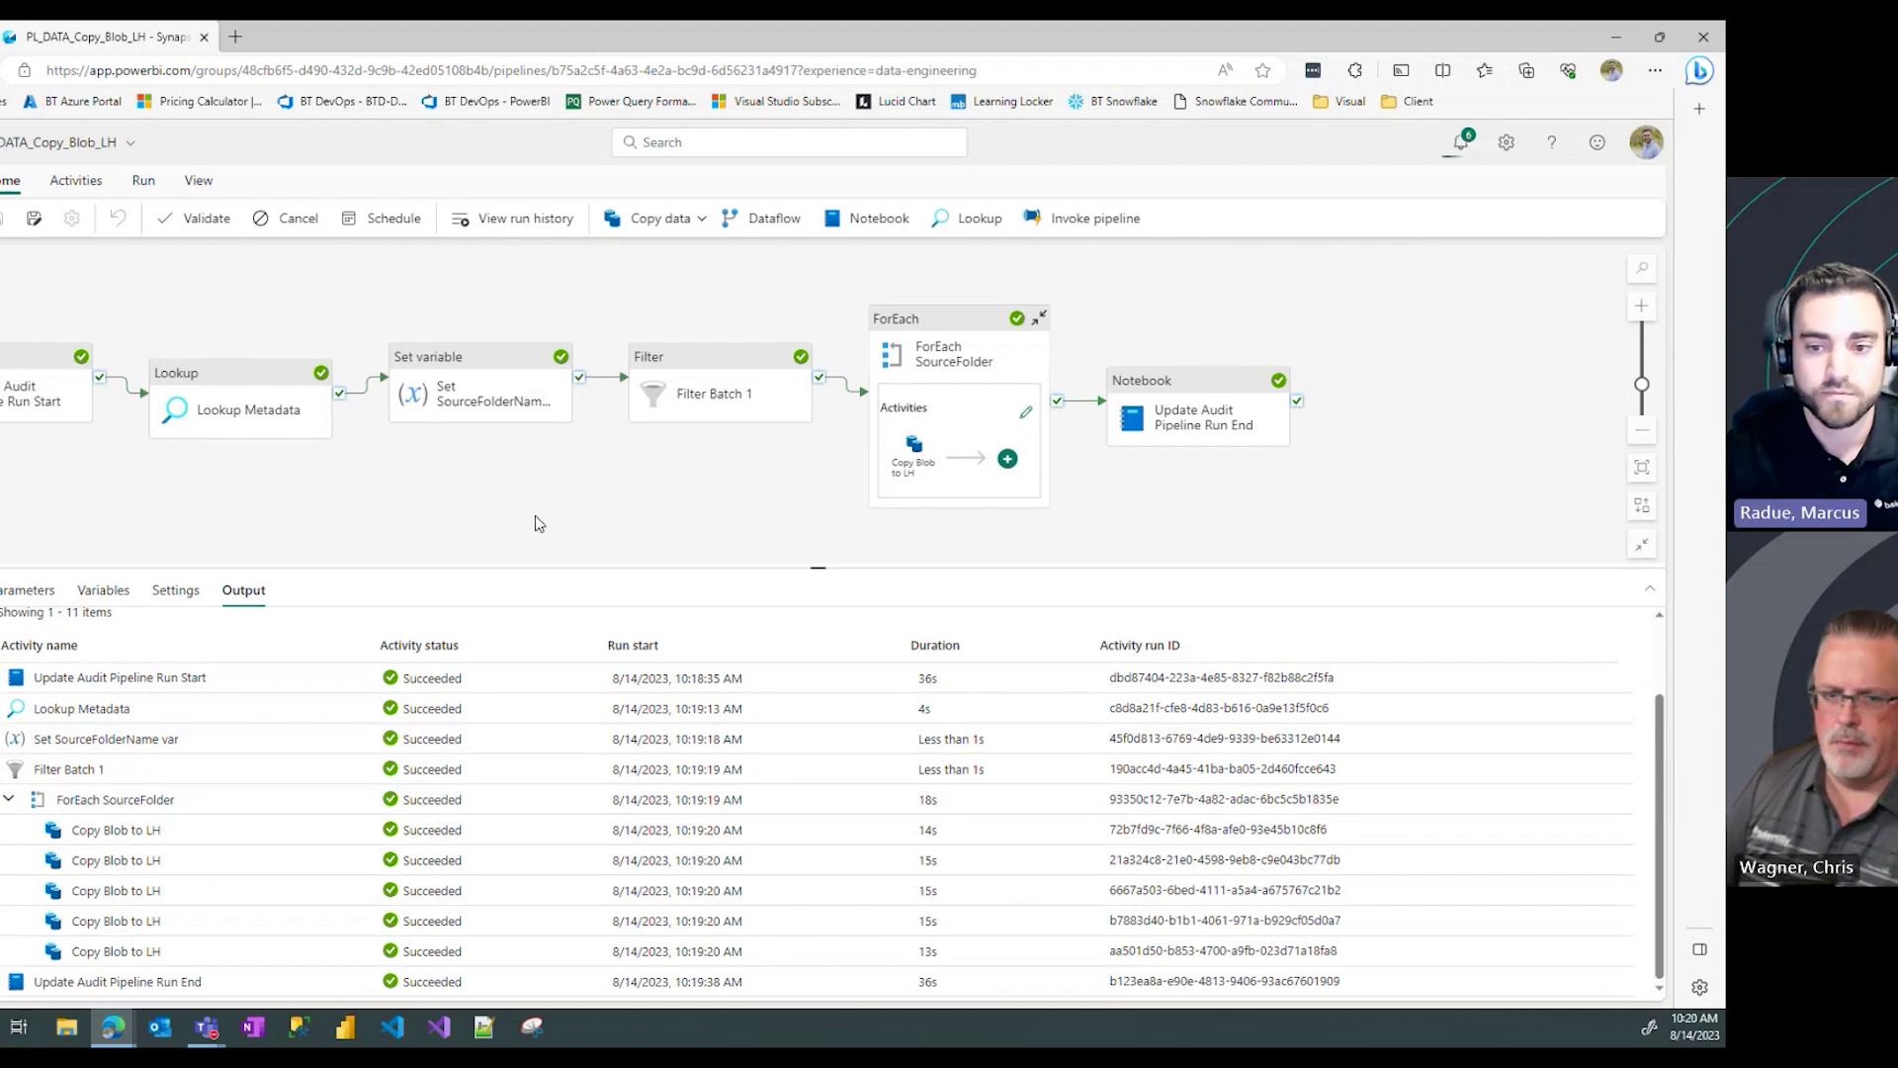
click(8, 801)
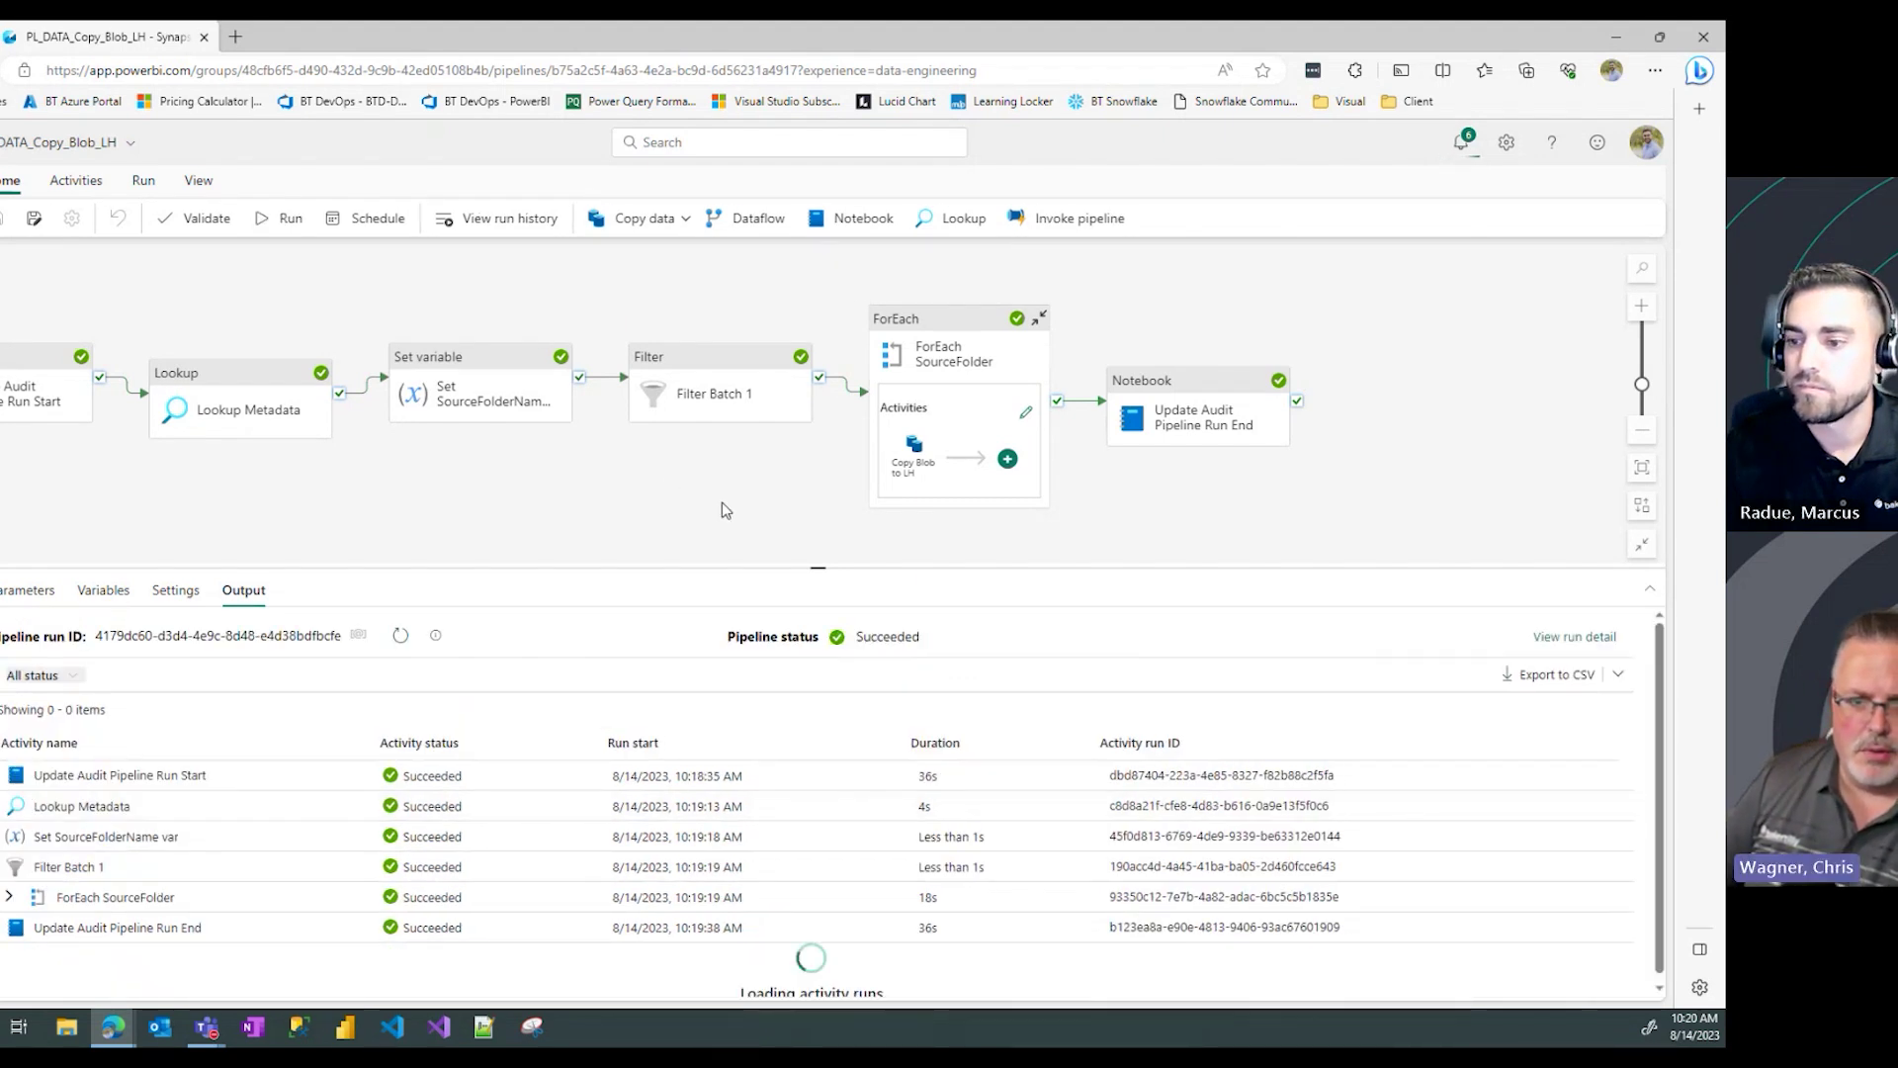
click(9, 896)
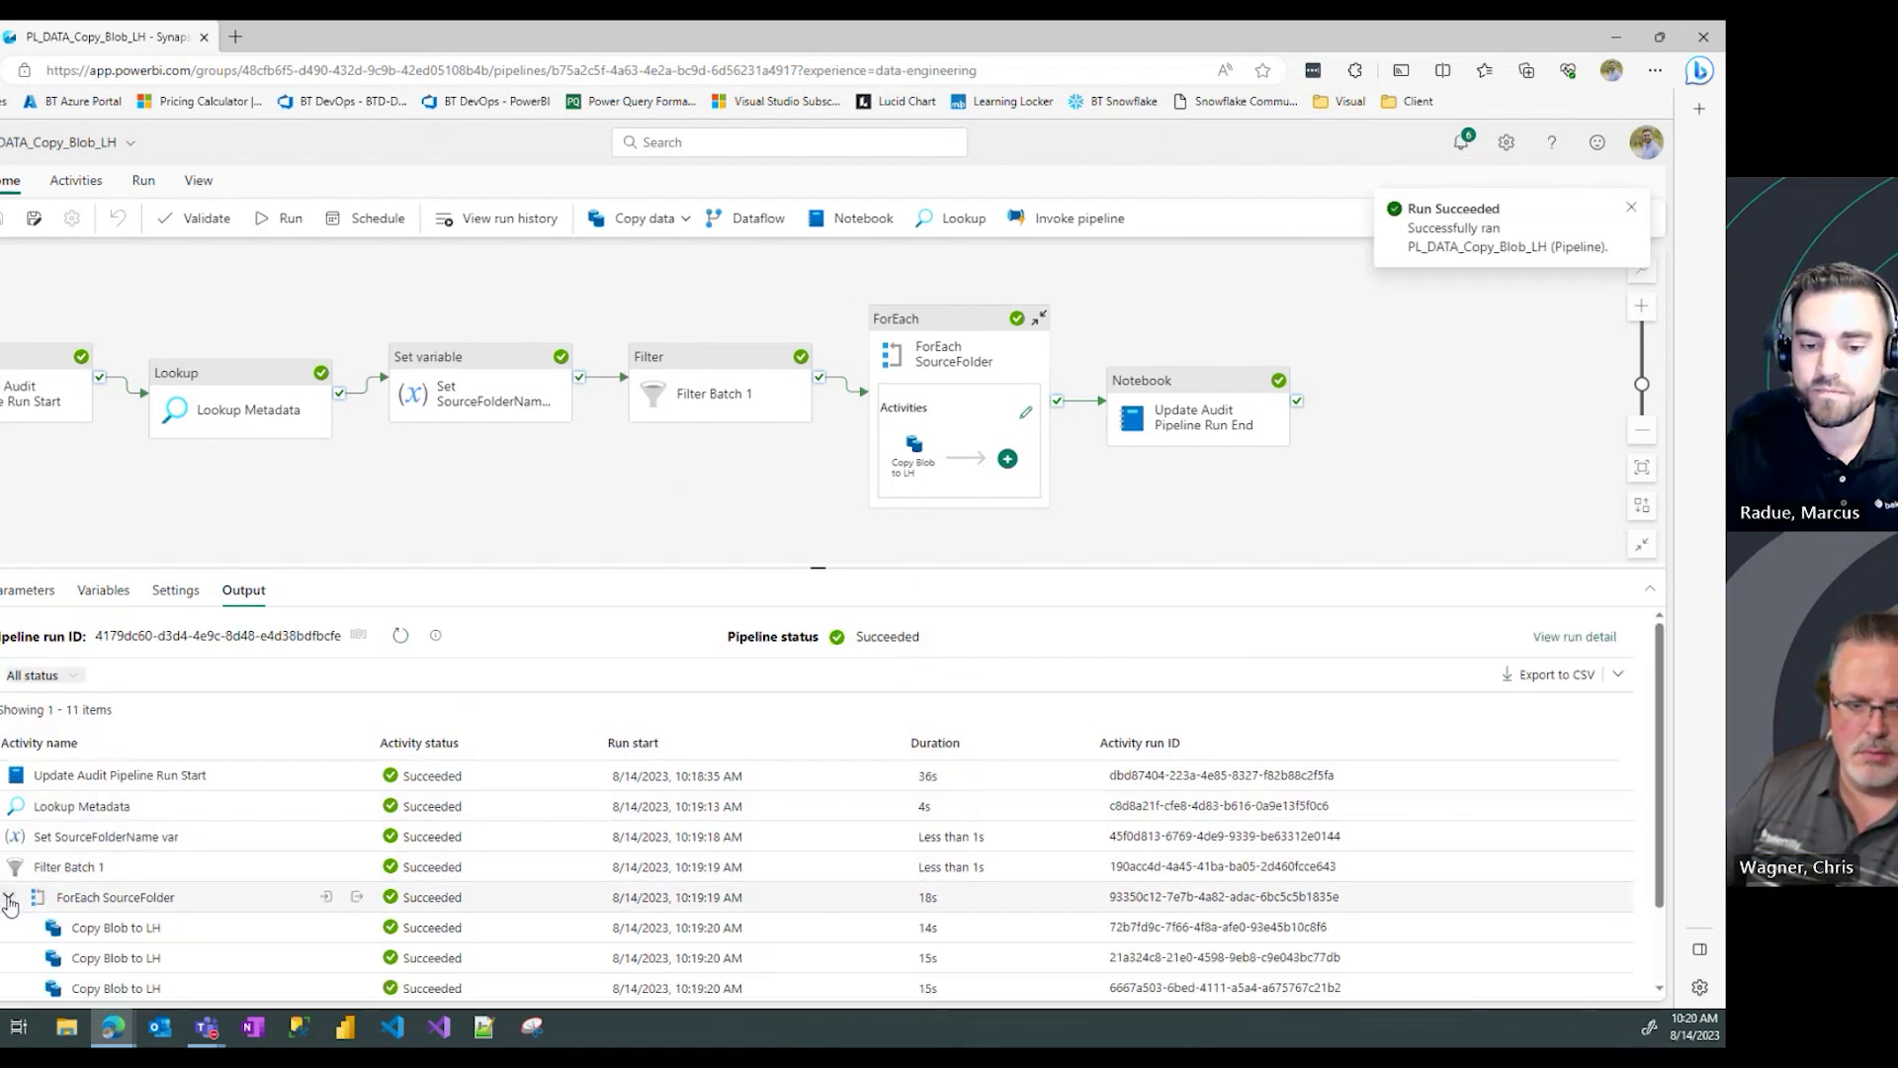
drag(1117, 494, 923, 491)
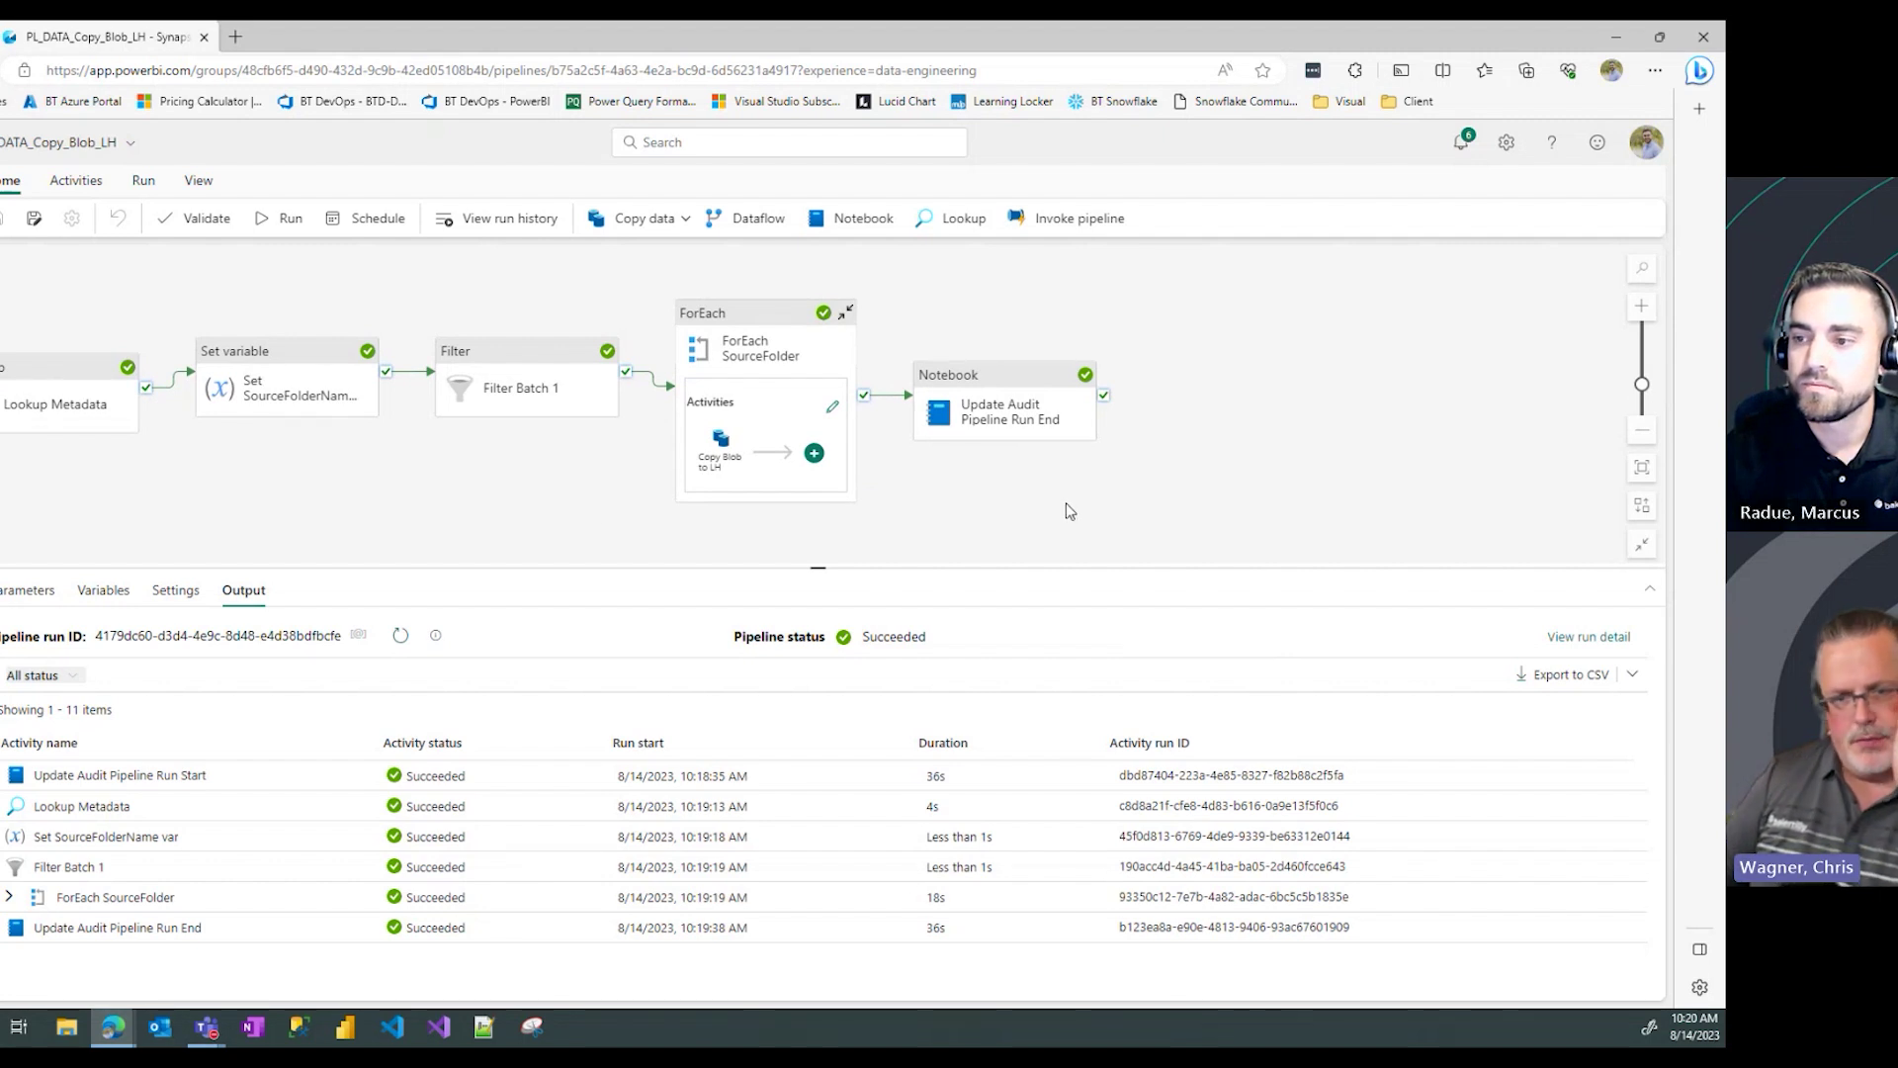
drag(466, 485, 747, 492)
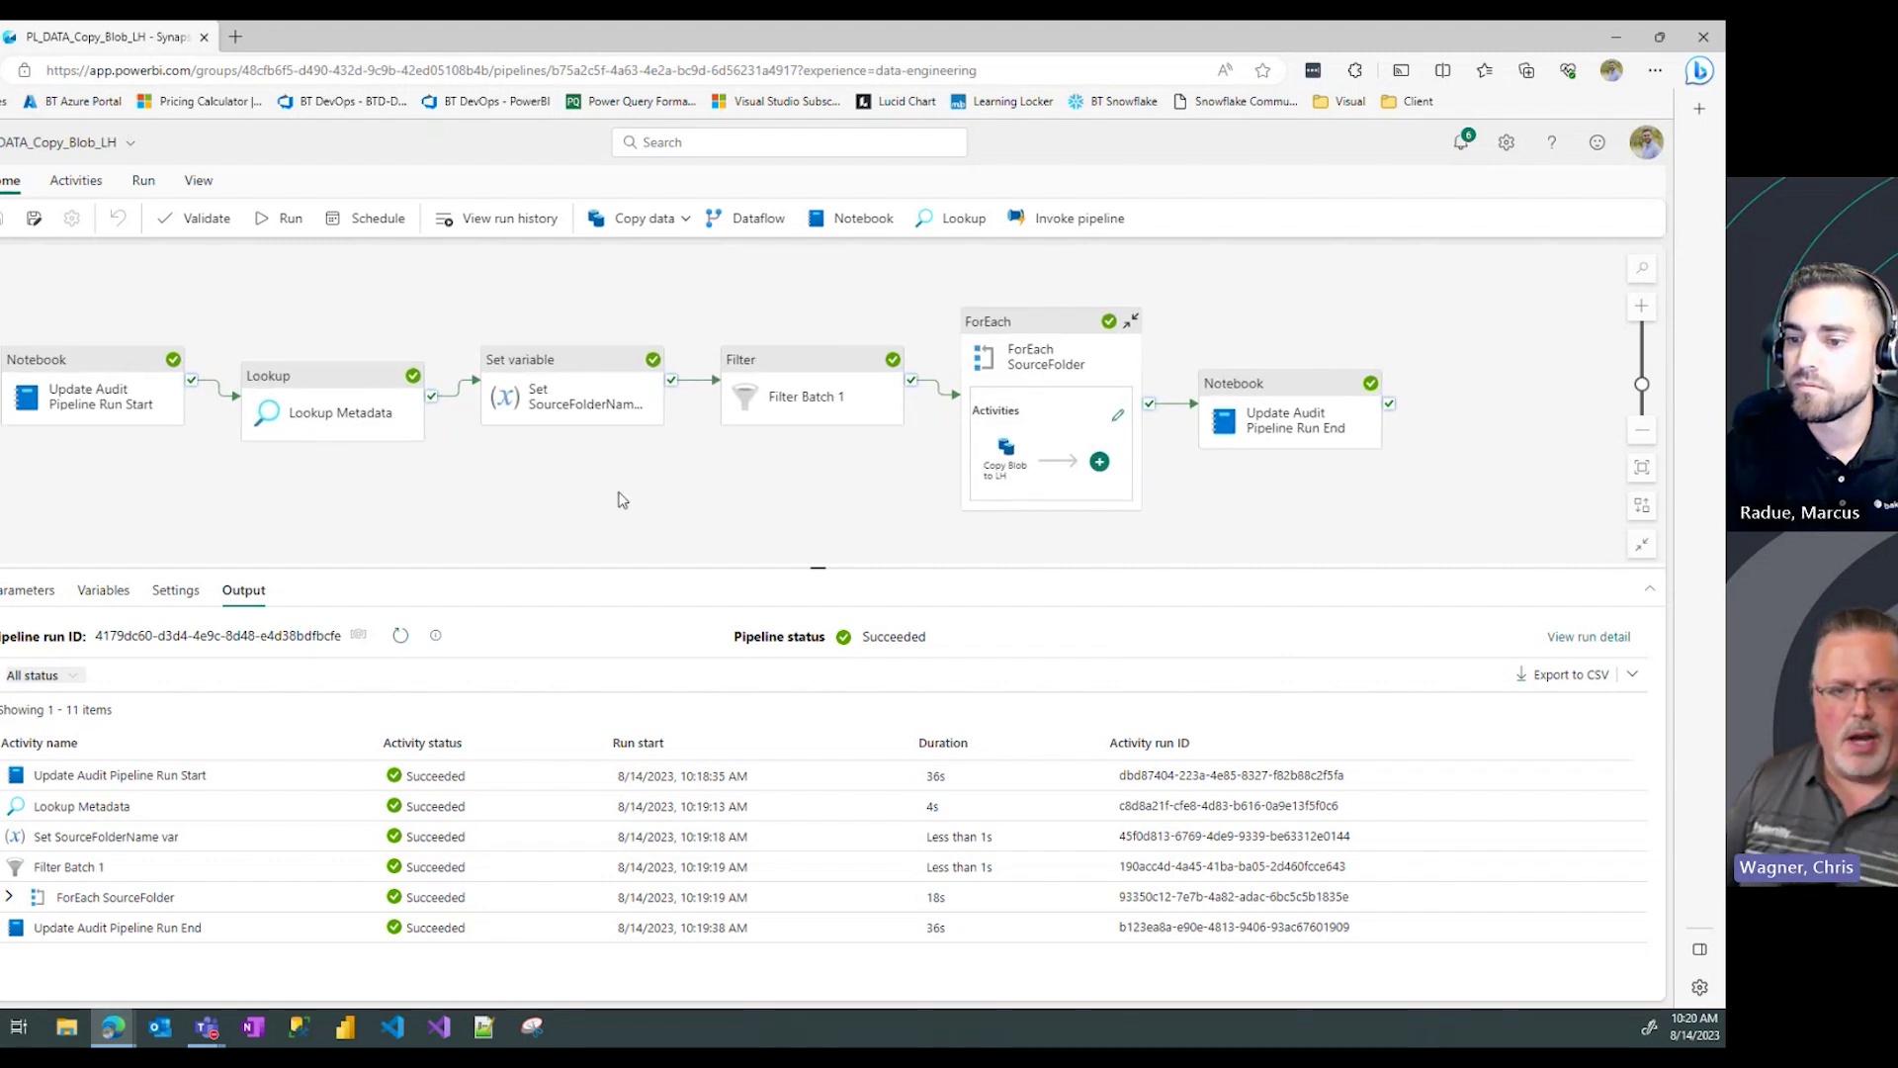